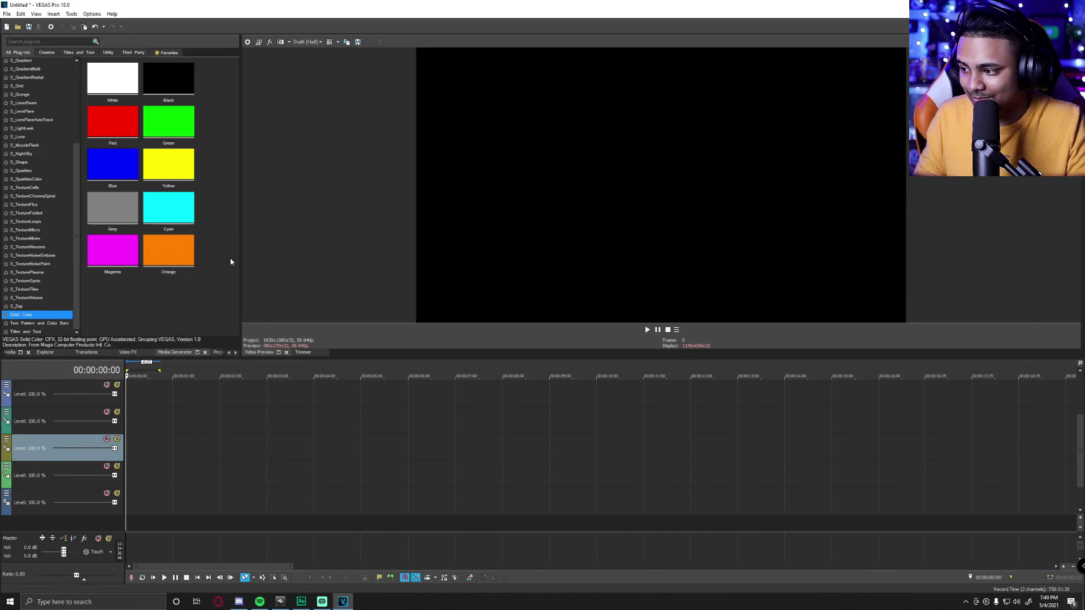
# - Add orange, red, yellow and white Solid Color clips to four consecutive tracks, all starting at the beginning of the timeline
pyautogui.moveTo(183, 263); pyautogui.dragTo(135, 421)
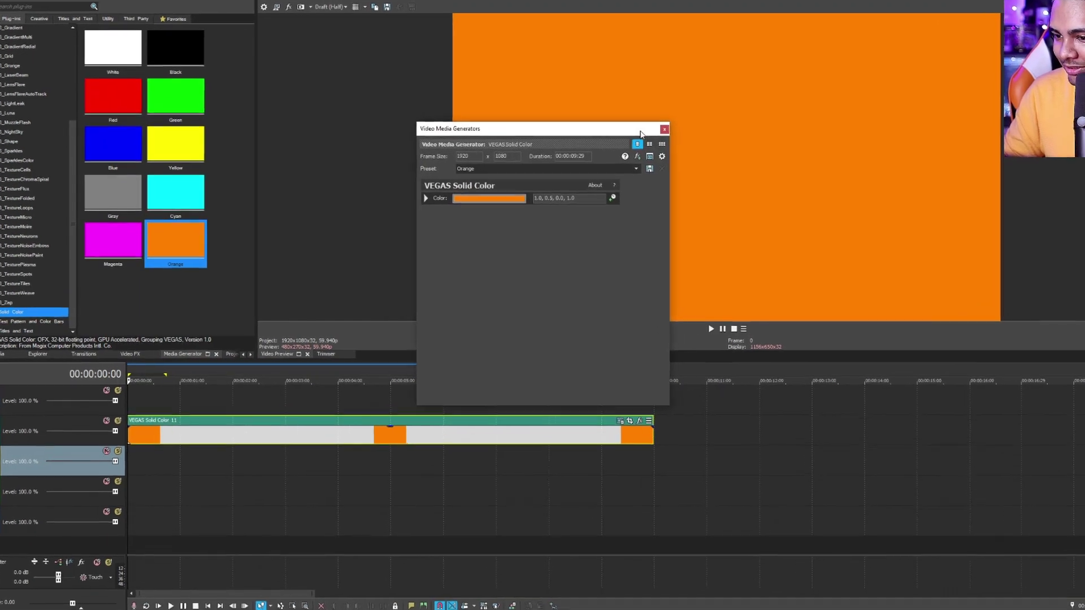
pyautogui.click(664, 129)
pyautogui.moveTo(116, 98); pyautogui.dragTo(131, 465)
pyautogui.click(871, 52)
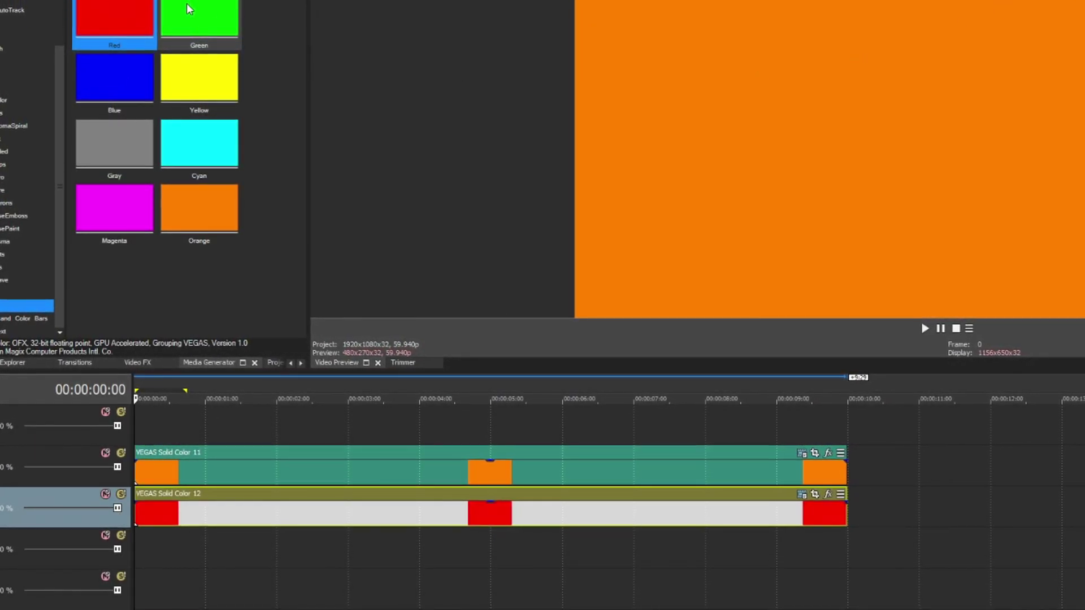
pyautogui.moveTo(223, 75); pyautogui.dragTo(147, 551)
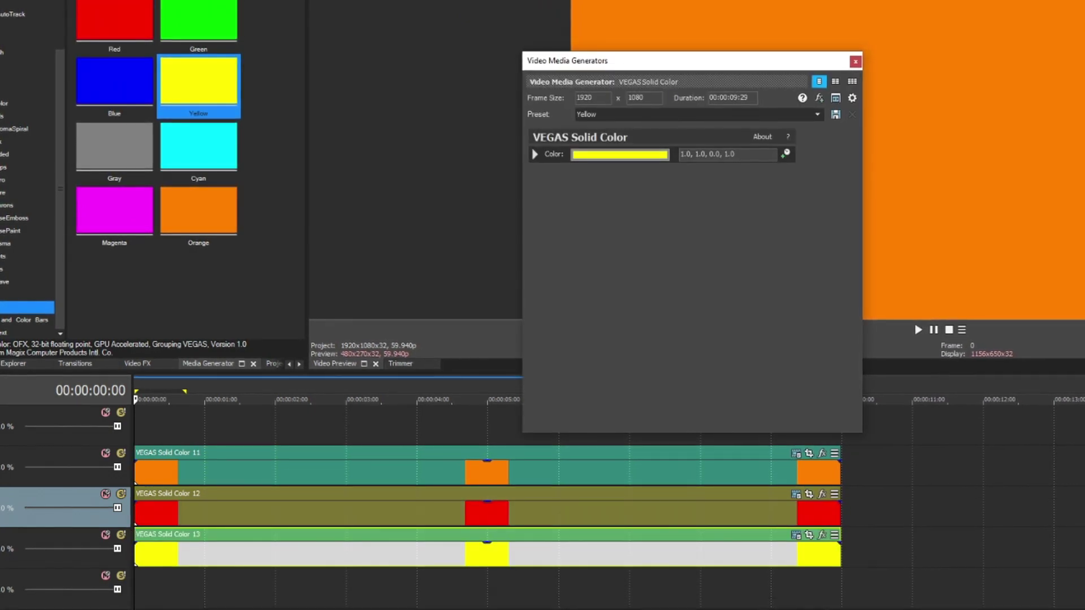
pyautogui.click(854, 61)
pyautogui.moveTo(114, 3); pyautogui.dragTo(141, 588)
pyautogui.click(846, 67)
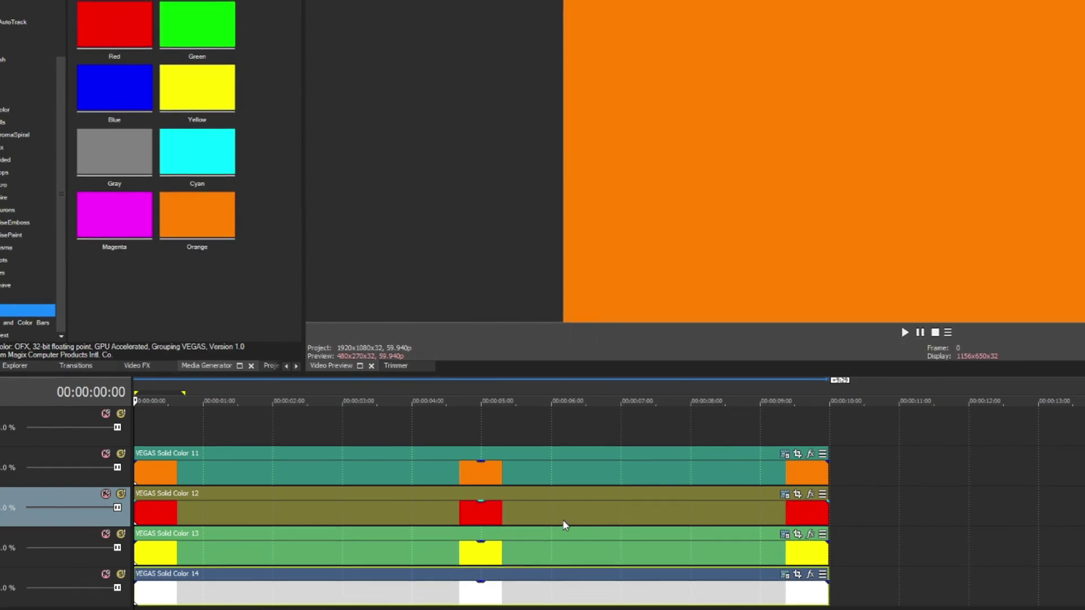
# - Move the white clip to start at about two seconds and trim the orange, red and yellow clips to about one second
pyautogui.moveTo(483, 591); pyautogui.dragTo(611, 595)
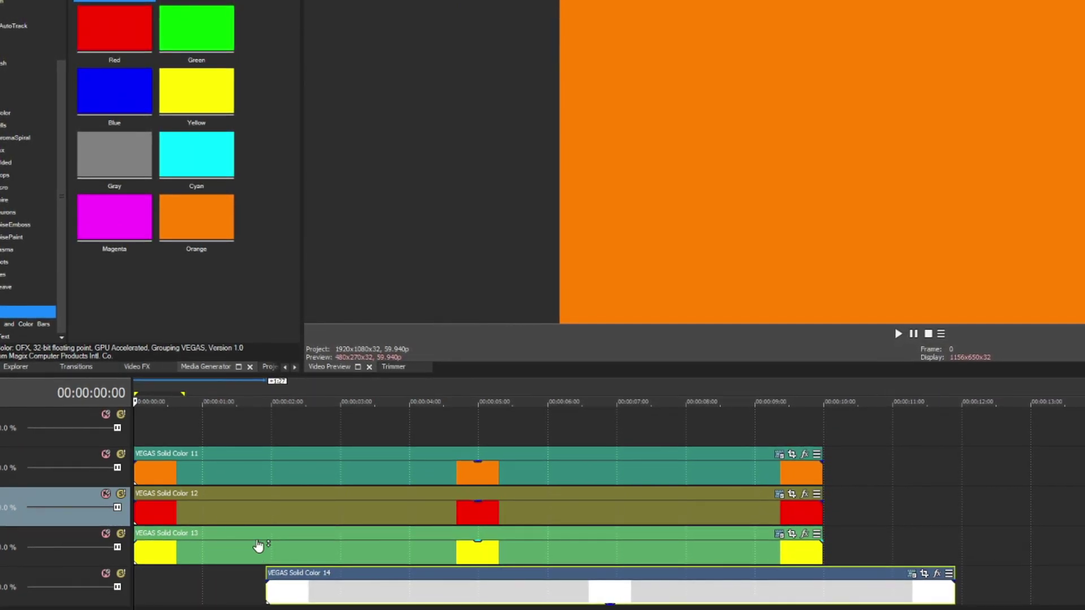
pyautogui.click(137, 473)
pyautogui.scroll(2, 595, 497)
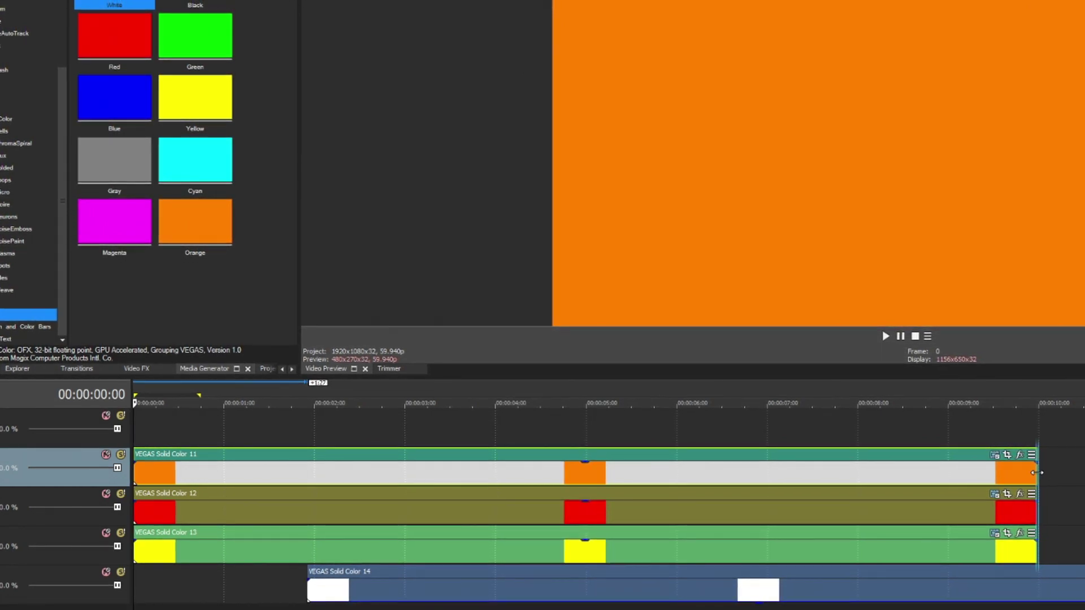
pyautogui.moveTo(1044, 473); pyautogui.dragTo(222, 510)
pyautogui.click(1074, 509)
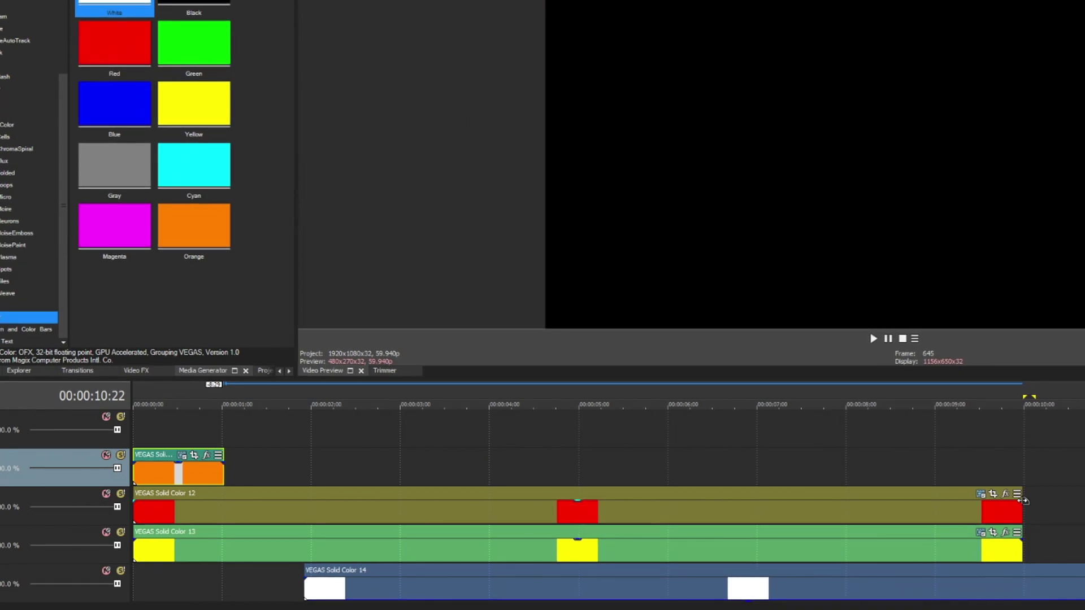
pyautogui.moveTo(1023, 509); pyautogui.dragTo(219, 518)
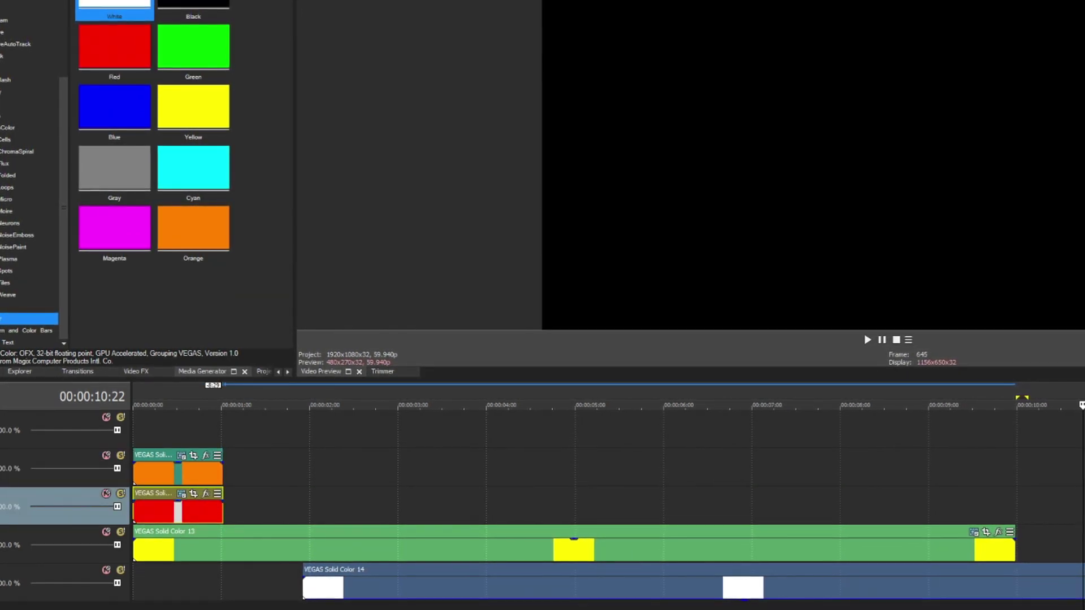
pyautogui.moveTo(1016, 543); pyautogui.dragTo(221, 540)
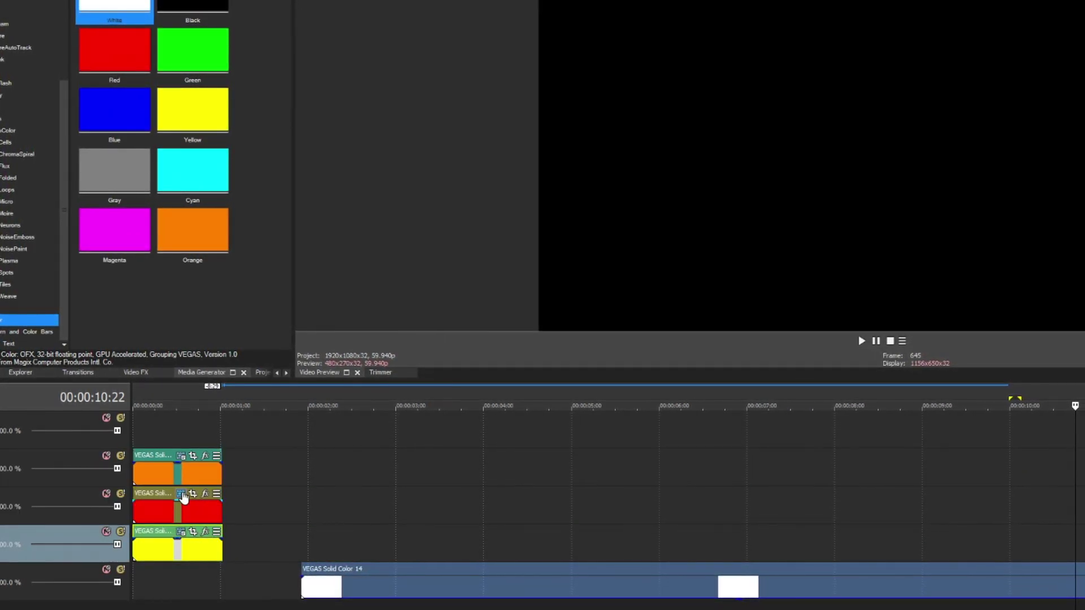
# - Enable the mask in the orange clip's Pan/Crop settings and draw a narrow vertical rectangle extending past the frame's upper and lower edges
pyautogui.click(170, 478)
pyautogui.scroll(2, 171, 478)
pyautogui.moveTo(222, 500); pyautogui.dragTo(219, 597)
pyautogui.click(182, 473)
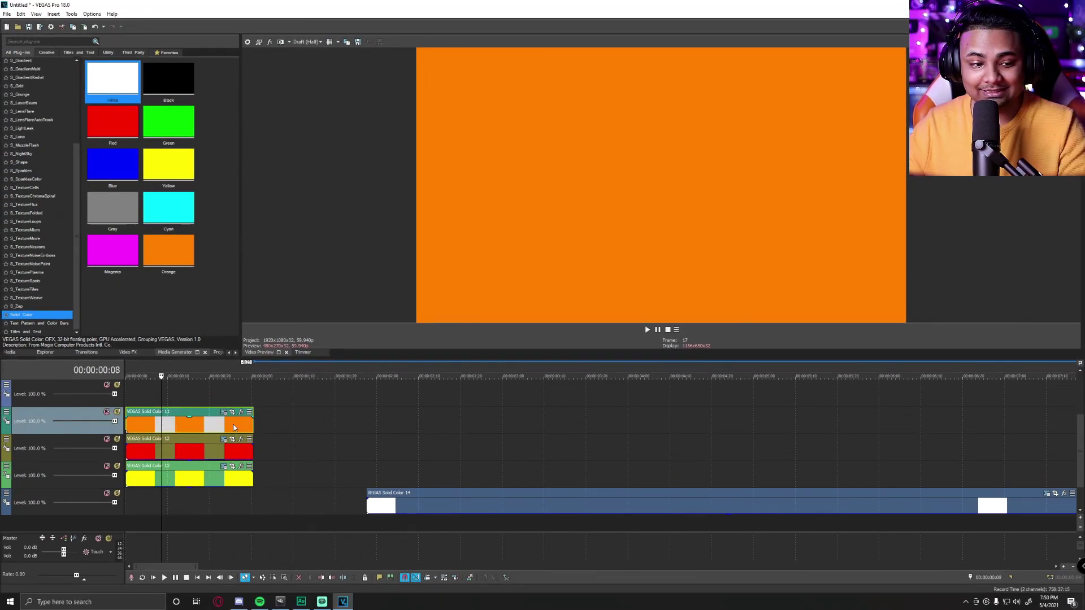
pyautogui.scroll(4, 235, 428)
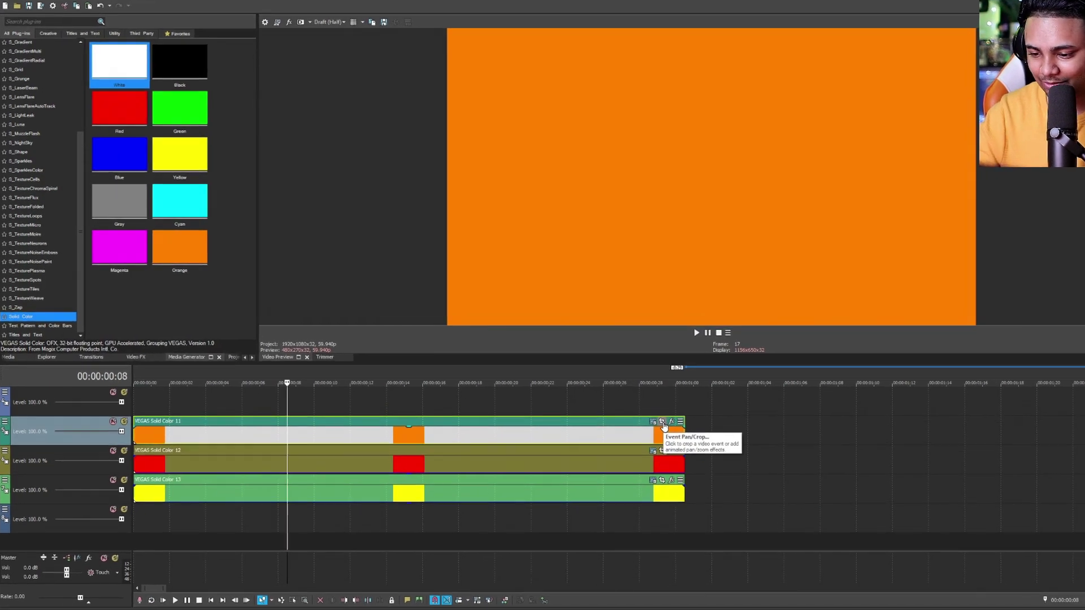
pyautogui.click(616, 416)
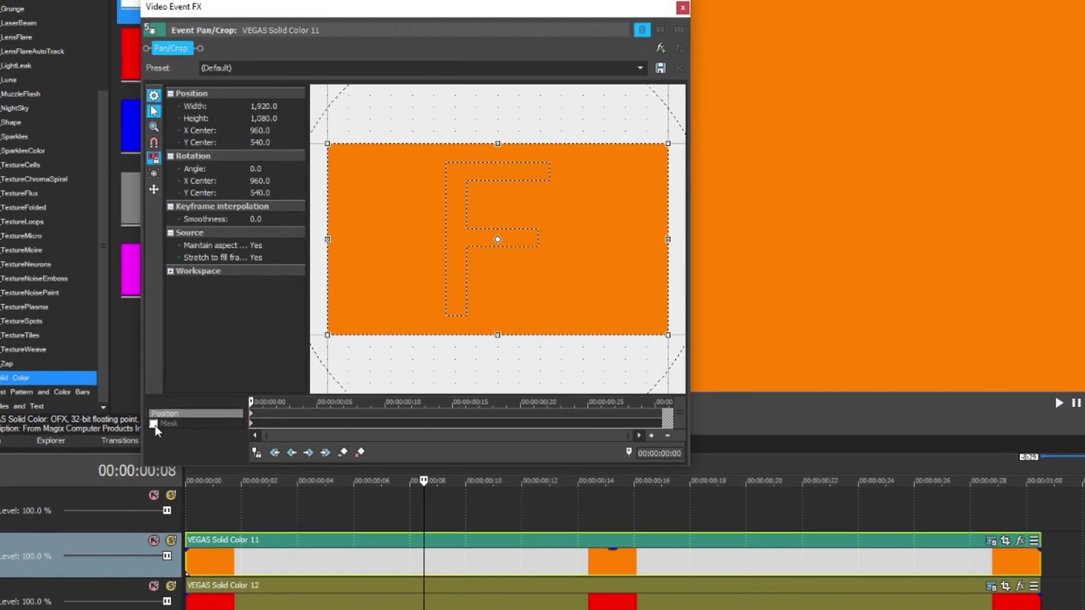
pyautogui.click(153, 424)
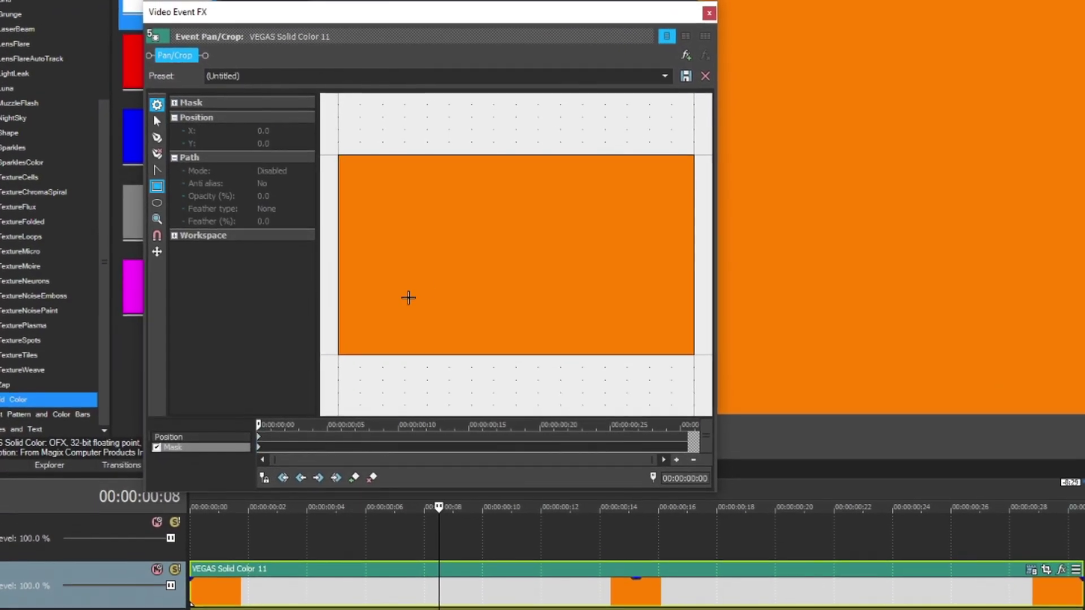
pyautogui.moveTo(414, 128); pyautogui.dragTo(448, 398)
pyautogui.moveTo(517, 495); pyautogui.dragTo(455, 488)
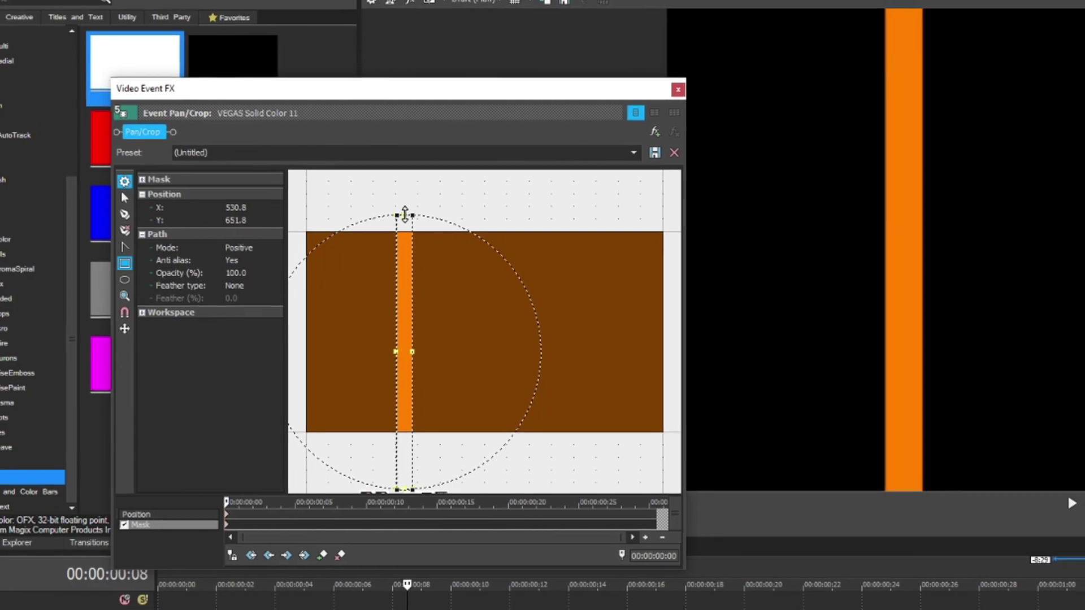
pyautogui.moveTo(412, 212); pyautogui.dragTo(413, 133)
# - Shrink the orange clip's position frame to about 1,123 × 632, rotate it to about -23.1 degrees and centre it
pyautogui.click(125, 515)
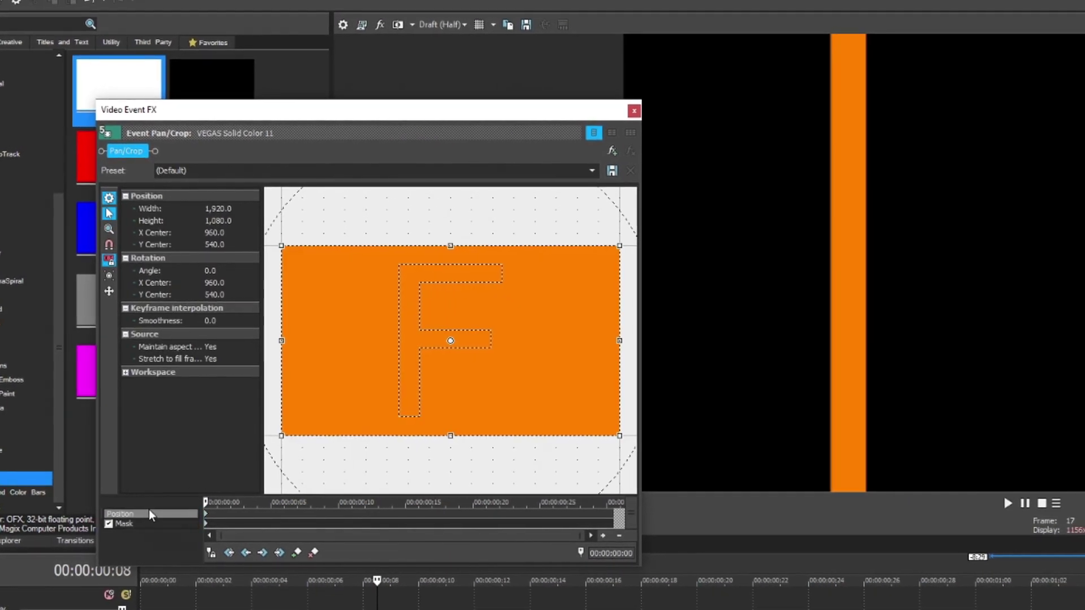
pyautogui.scroll(-2, 400, 371)
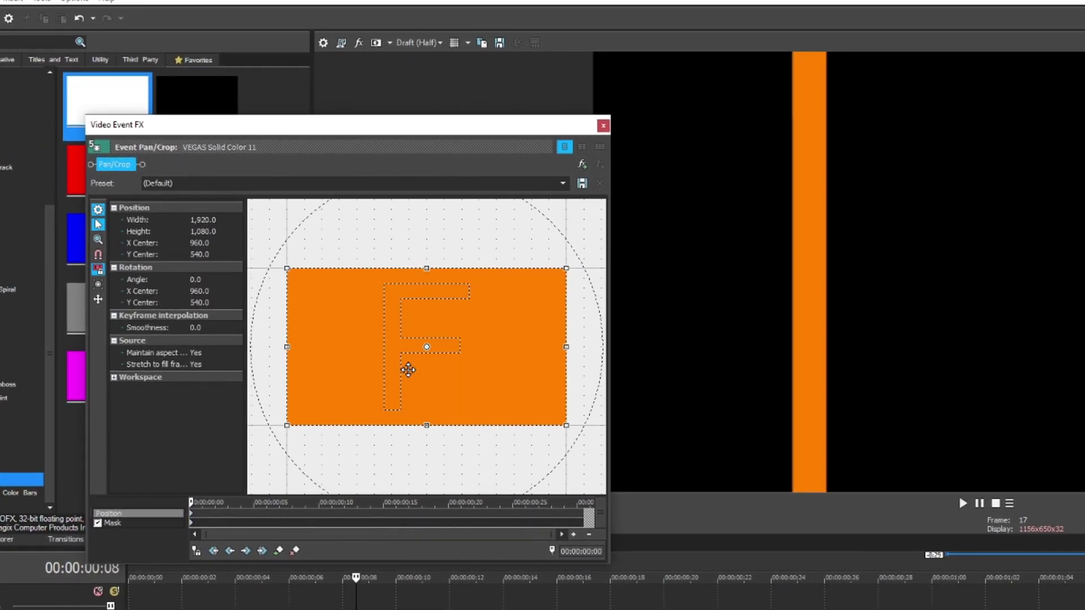
pyautogui.moveTo(447, 274); pyautogui.dragTo(429, 335)
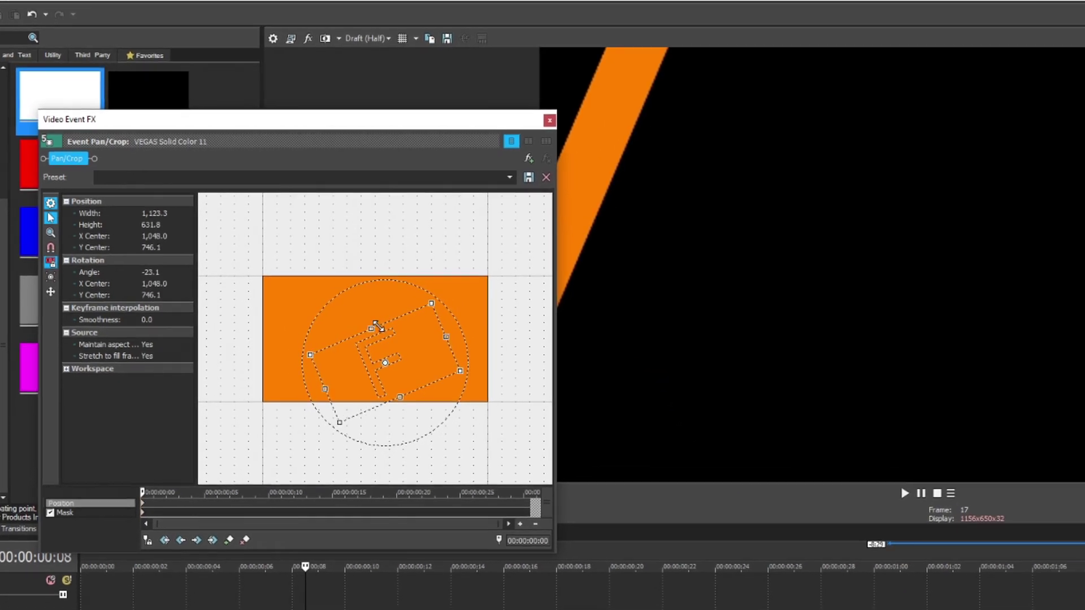
pyautogui.moveTo(391, 119); pyautogui.dragTo(1076, 225)
pyautogui.moveTo(877, 417); pyautogui.dragTo(877, 394)
pyautogui.rightClick(875, 399)
pyautogui.click(903, 418)
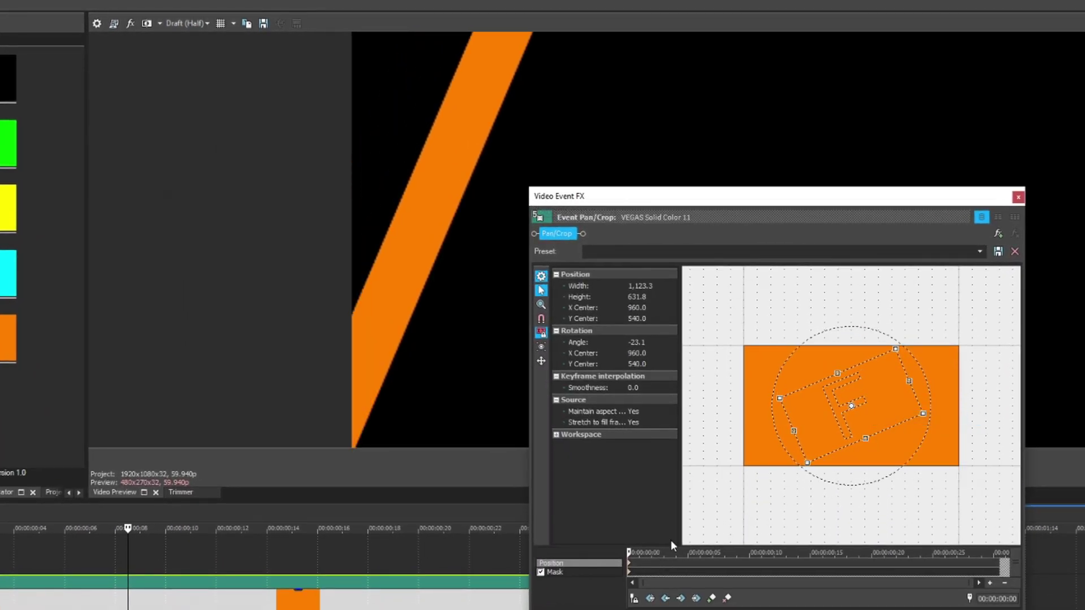
# - Keyframe the orange clip's frame from an X center of about -658 at the start to about 2,595 at 00:00:01:00
pyautogui.moveTo(860, 400); pyautogui.dragTo(684, 399)
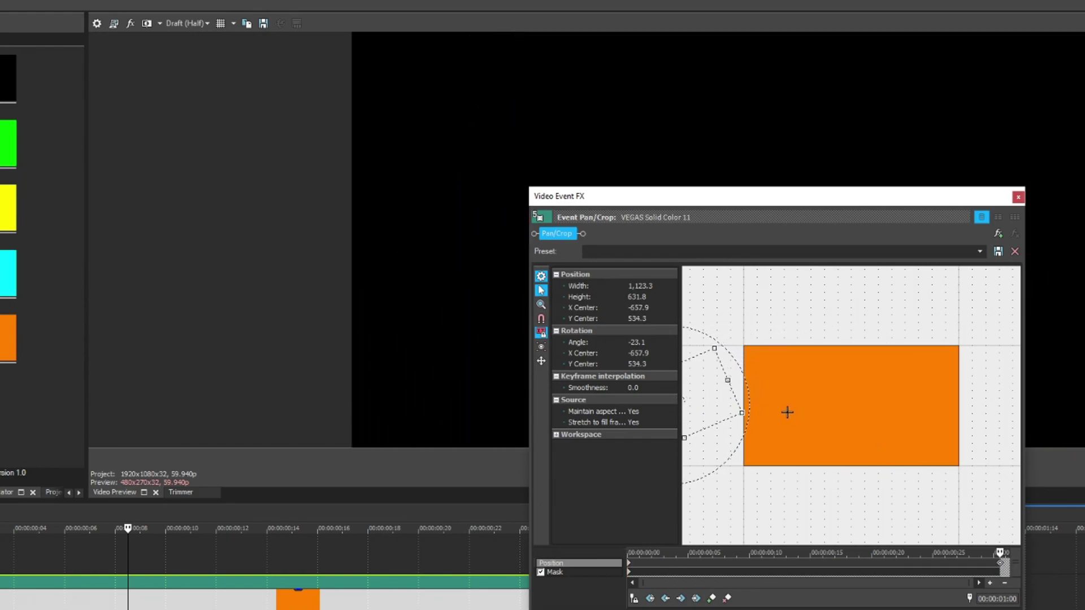
pyautogui.moveTo(724, 412); pyautogui.dragTo(1007, 411)
pyautogui.moveTo(845, 195); pyautogui.dragTo(1054, 593)
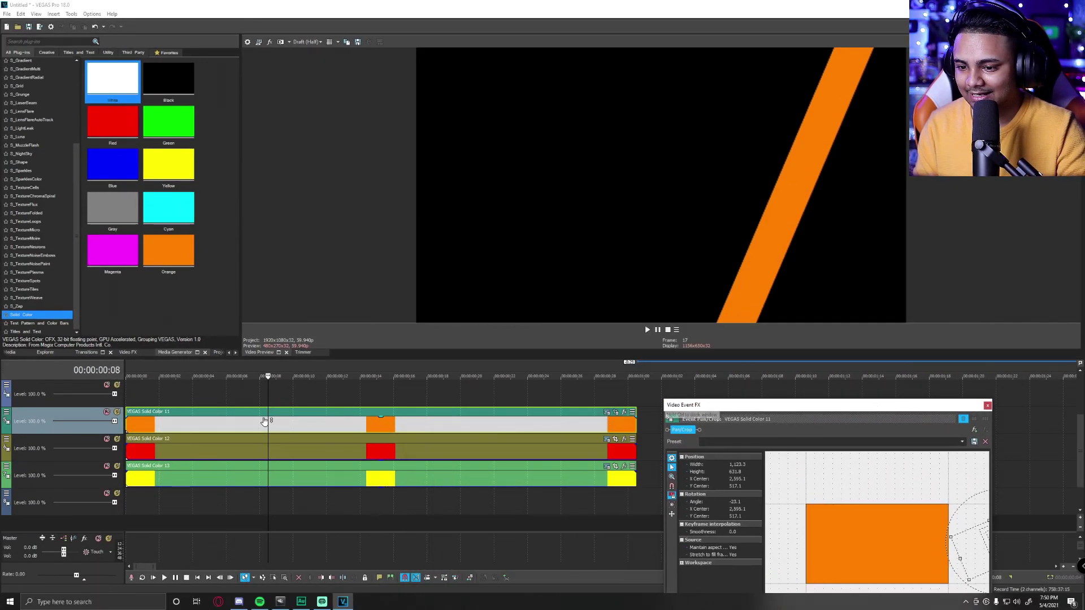
# - Play the orange stripe's animation from the start of the timeline
pyautogui.click(148, 397)
pyautogui.click(133, 397)
pyautogui.click(126, 394)
pyautogui.press('space')
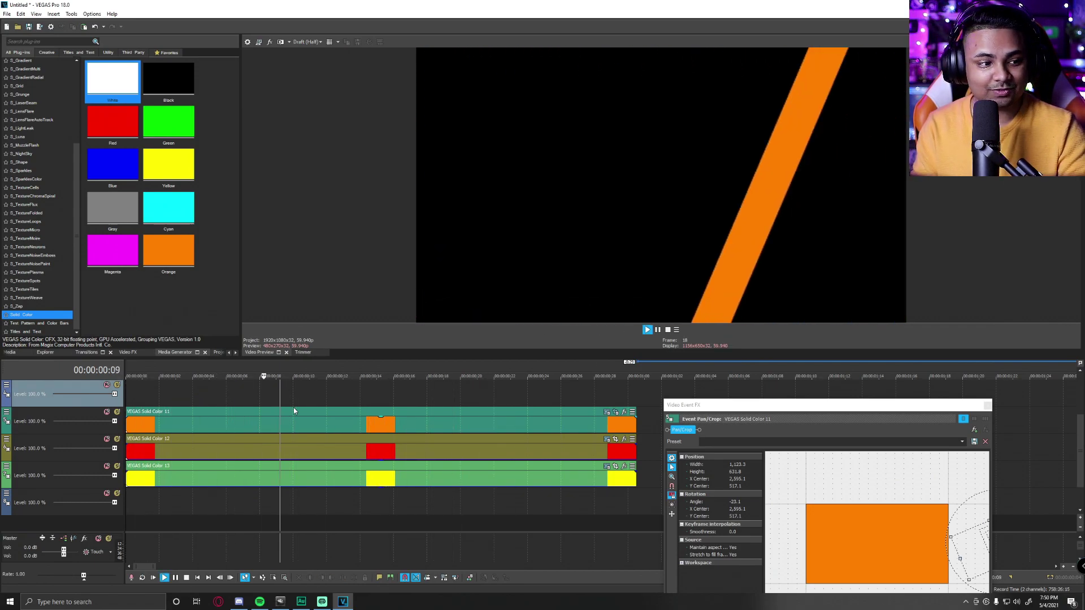
pyautogui.press('space')
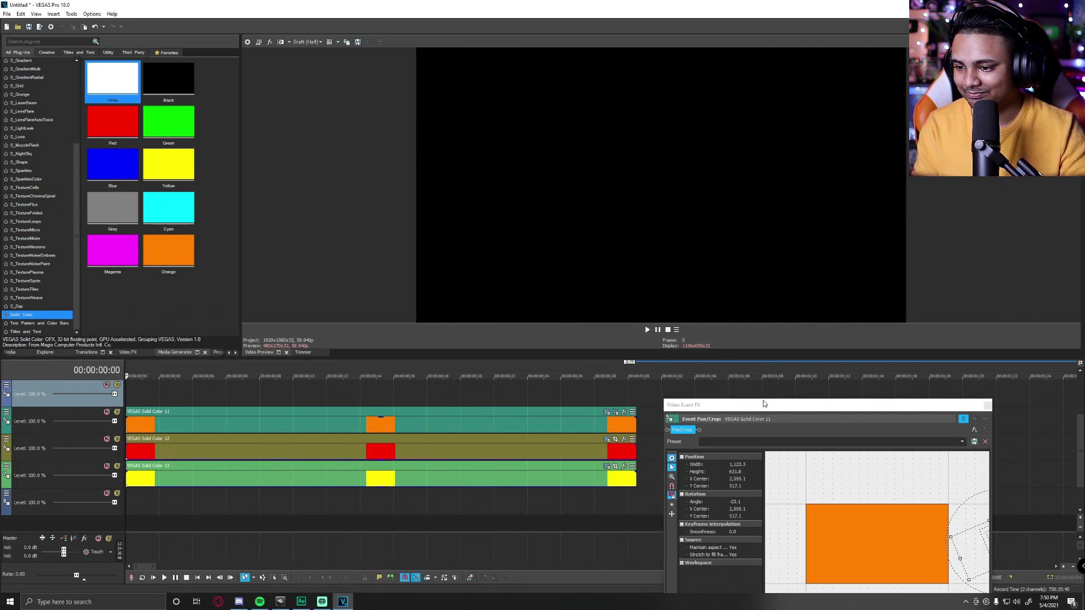
# - Close the Pan/Crop window, then copy the orange clip and paste its event attributes onto the red and yellow clips
pyautogui.moveTo(764, 403); pyautogui.dragTo(228, 240)
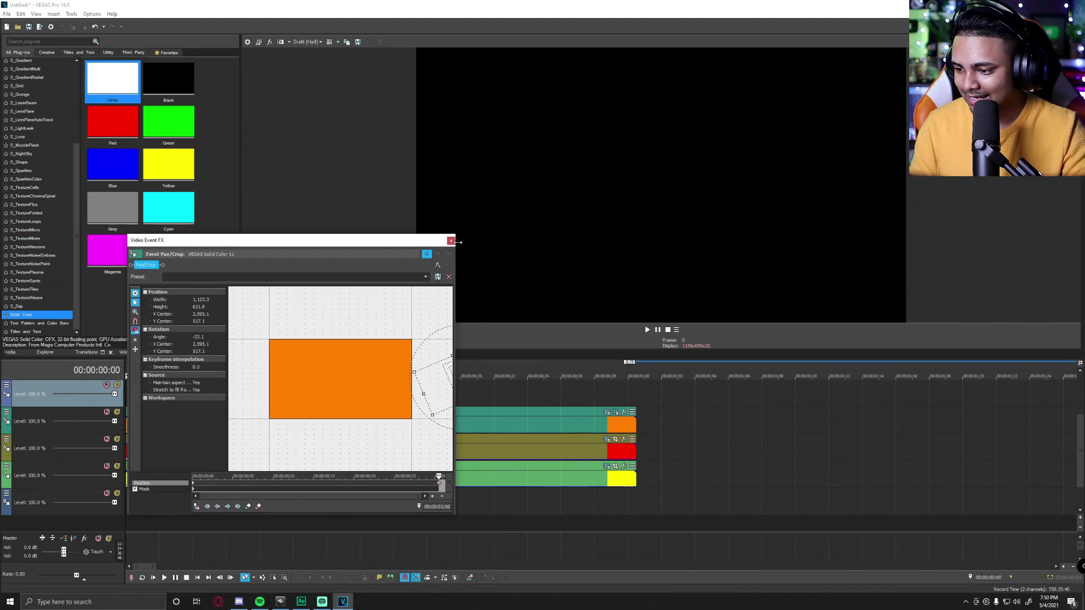
pyautogui.moveTo(442, 241); pyautogui.dragTo(446, 187)
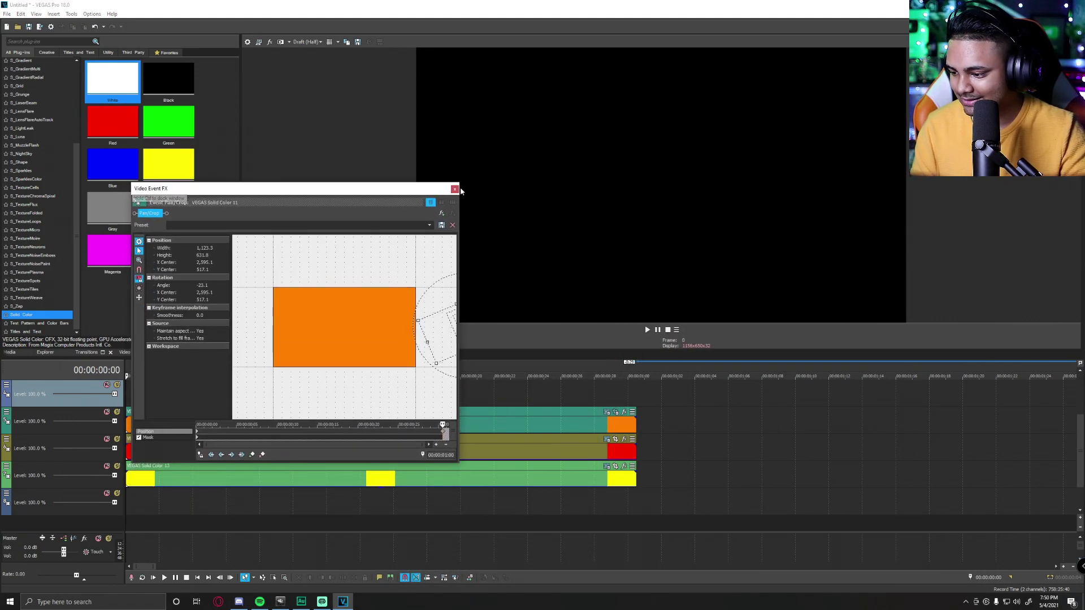
pyautogui.click(455, 189)
pyautogui.click(401, 427)
pyautogui.rightClick(400, 429)
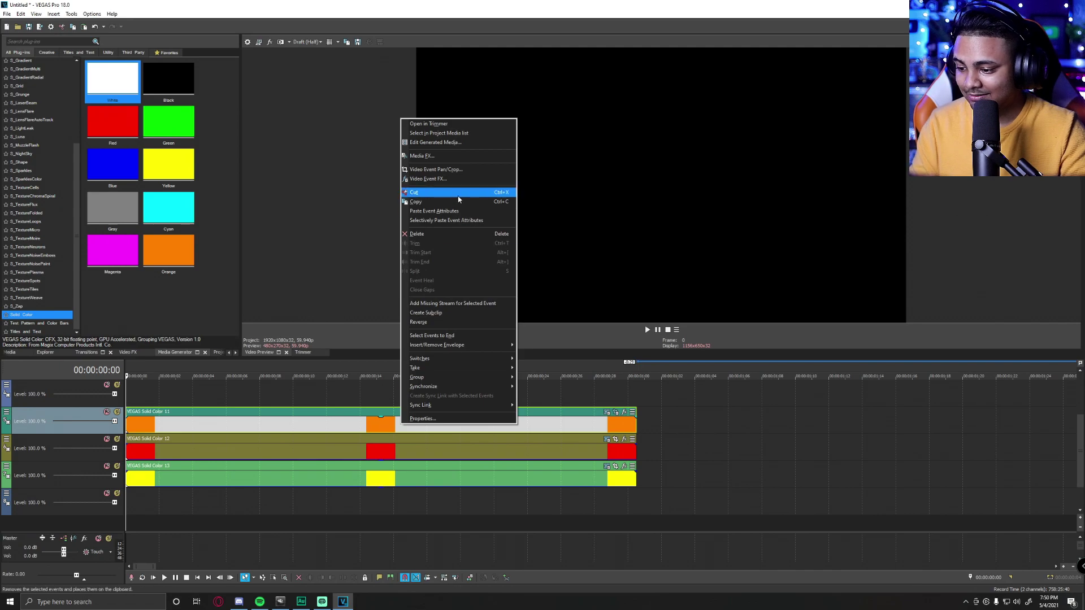
pyautogui.click(438, 203)
pyautogui.click(385, 450)
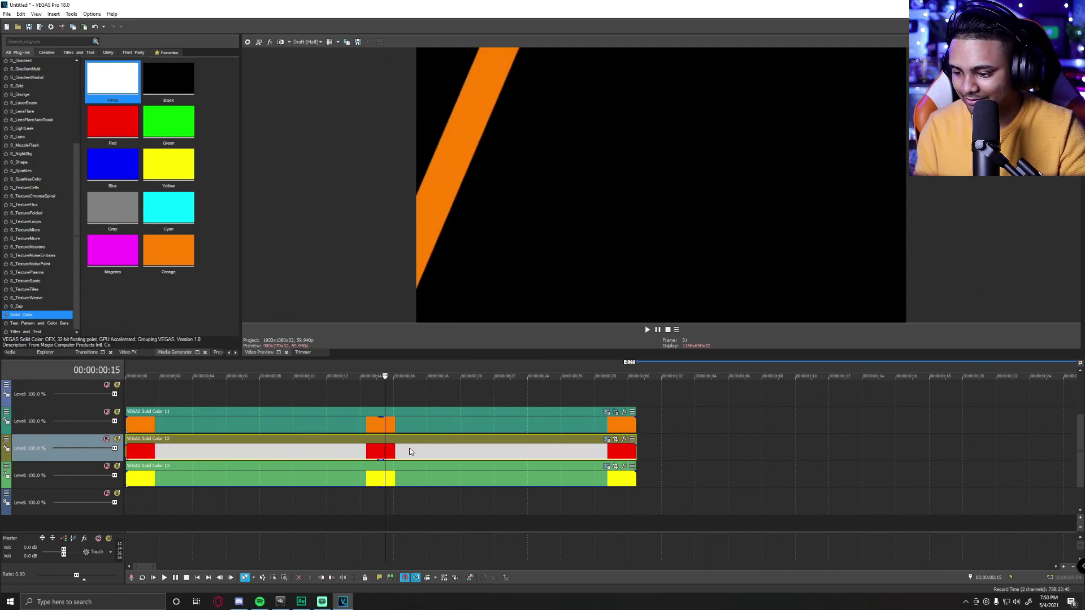
pyautogui.rightClick(409, 451)
pyautogui.click(452, 234)
pyautogui.click(420, 480)
pyautogui.rightClick(423, 477)
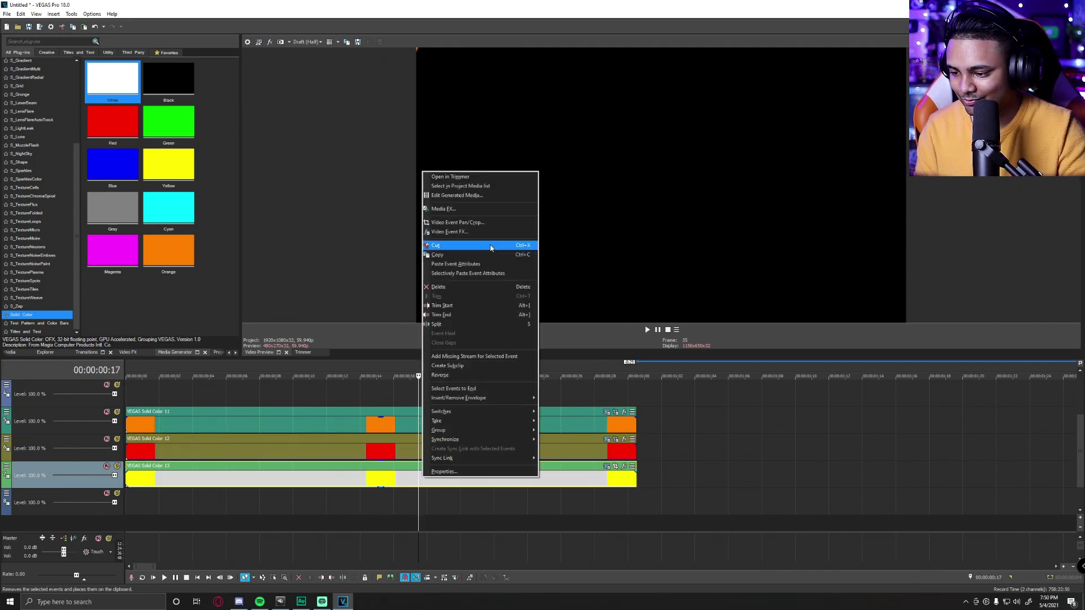
pyautogui.click(484, 265)
# - In the red clip's Pan/Crop settings, nudge the first position keyframe to an X center of about -628, checking the offset at 00:00:00:07
pyautogui.click(383, 458)
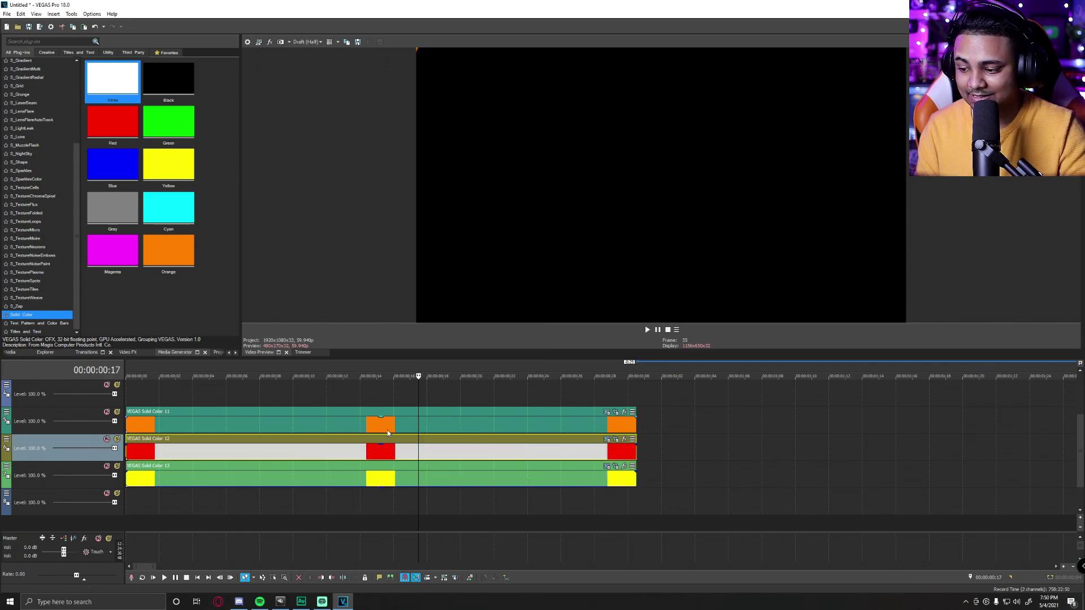
pyautogui.click(386, 479)
pyautogui.click(394, 424)
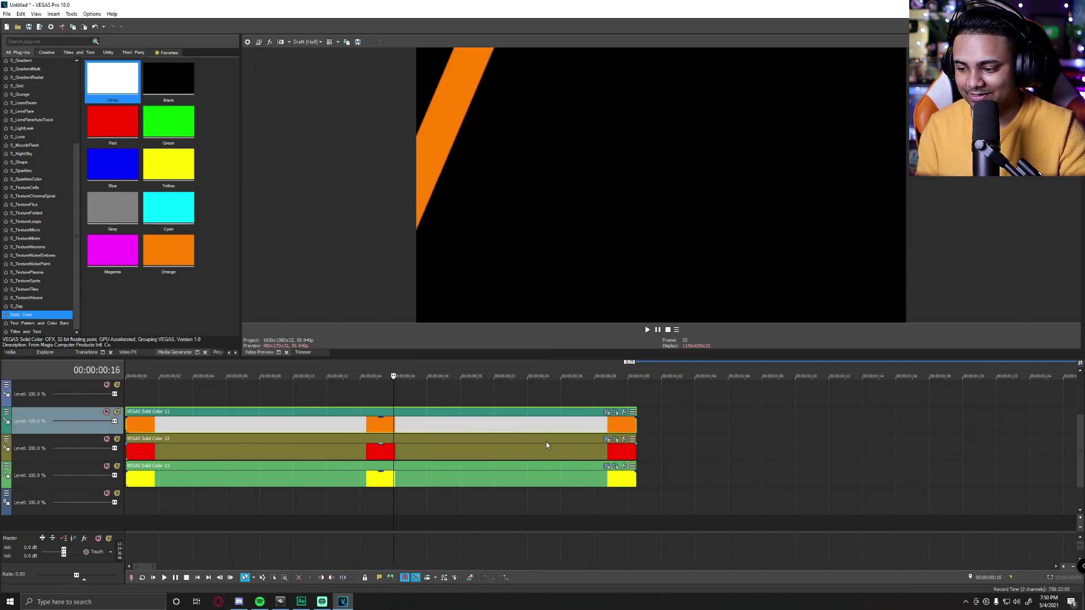
pyautogui.click(616, 440)
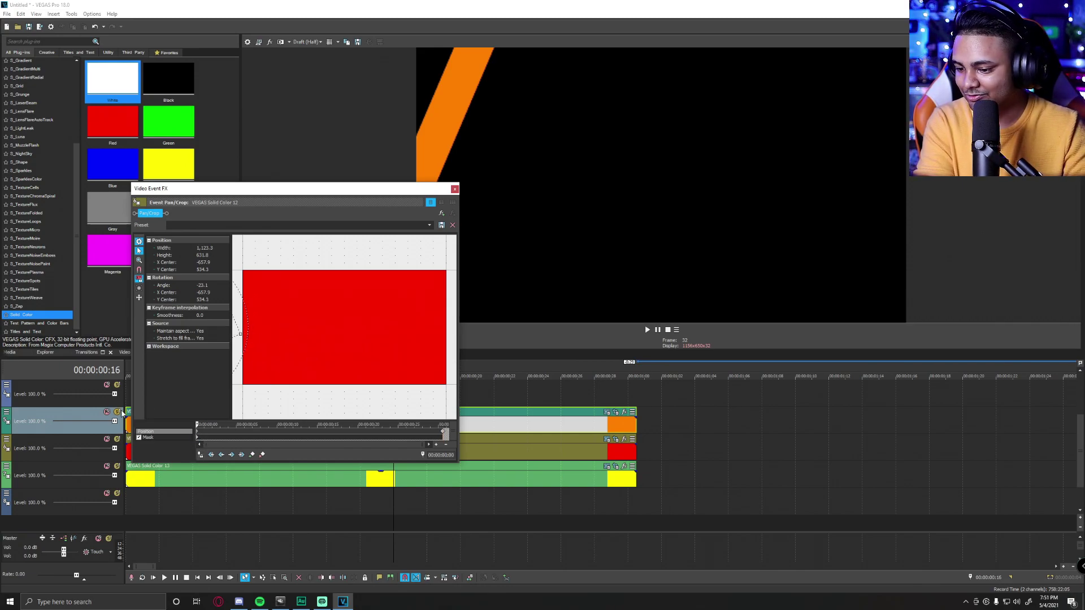
pyautogui.moveTo(225, 190); pyautogui.dragTo(432, 261)
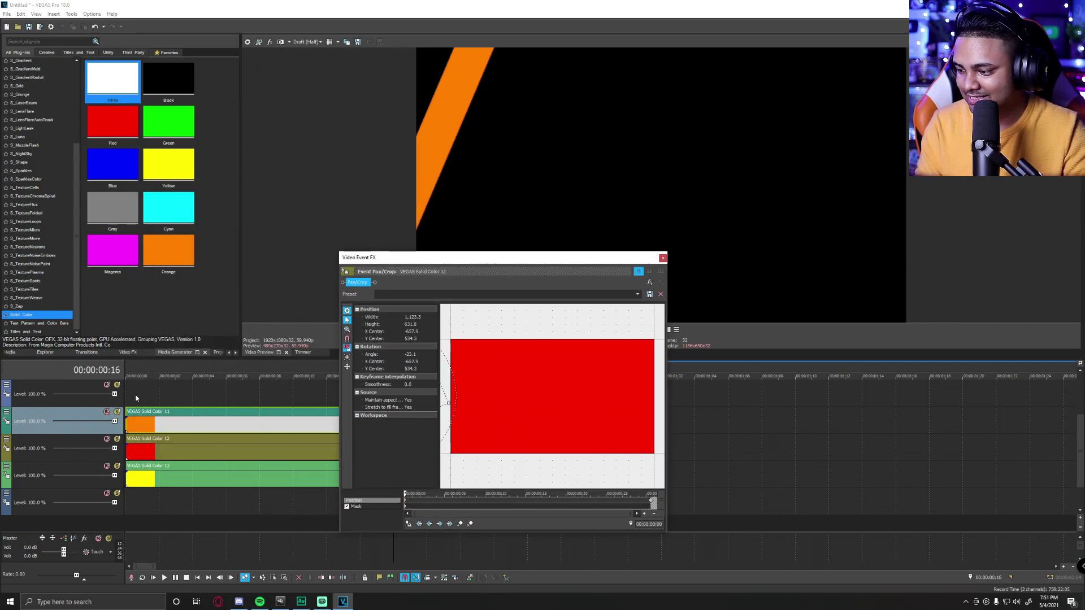
pyautogui.moveTo(135, 398); pyautogui.dragTo(255, 405)
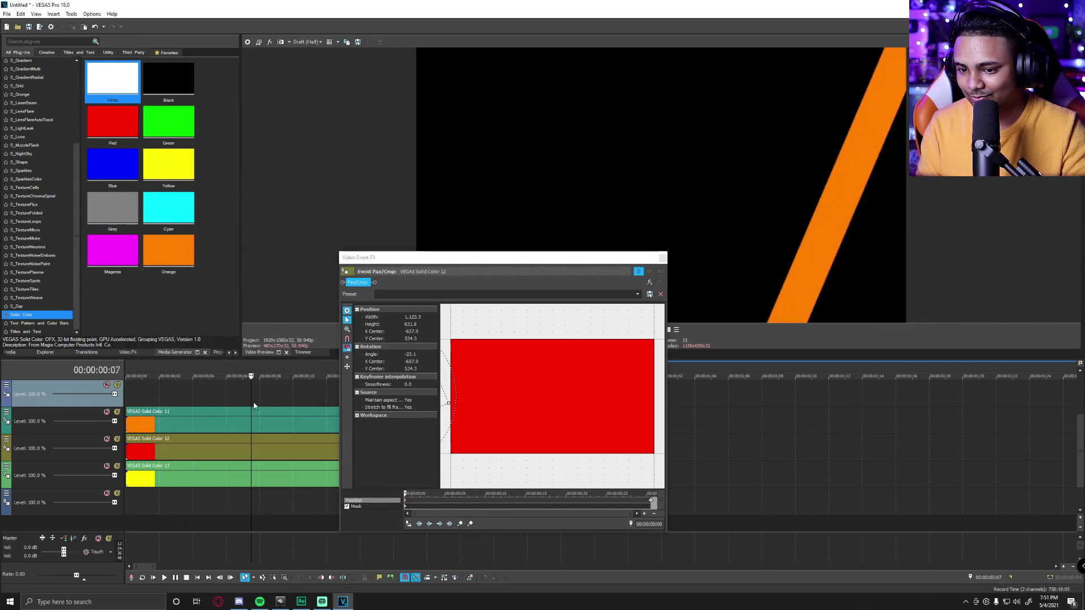
pyautogui.moveTo(453, 257); pyautogui.dragTo(325, 150)
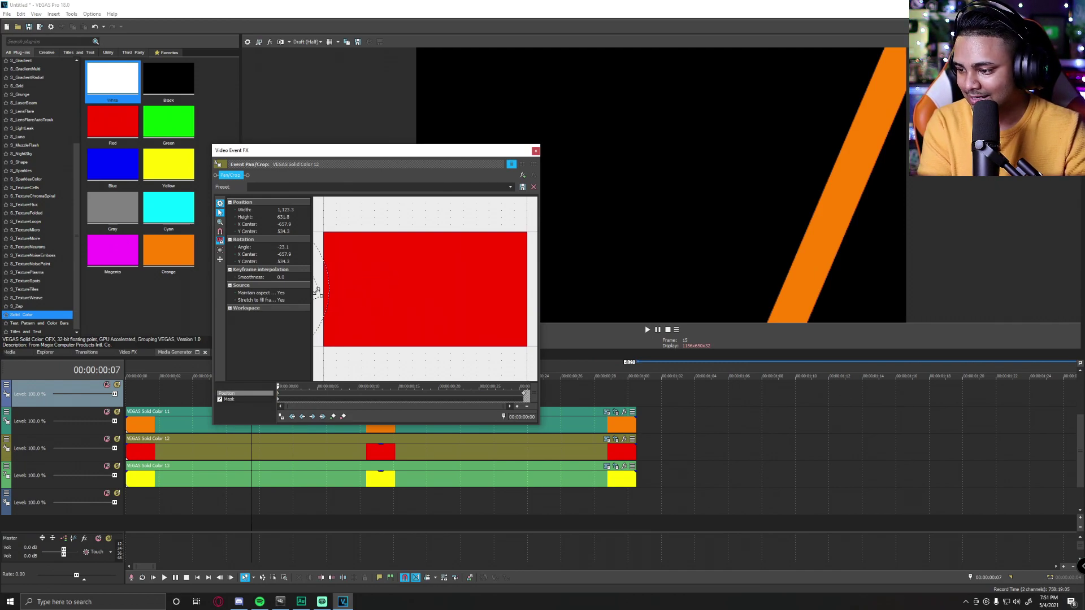
pyautogui.press('Right')
pyautogui.press('Right')
pyautogui.press('Right')
pyautogui.press('Right')
pyautogui.press('Right')
pyautogui.moveTo(373, 322); pyautogui.dragTo(373, 322)
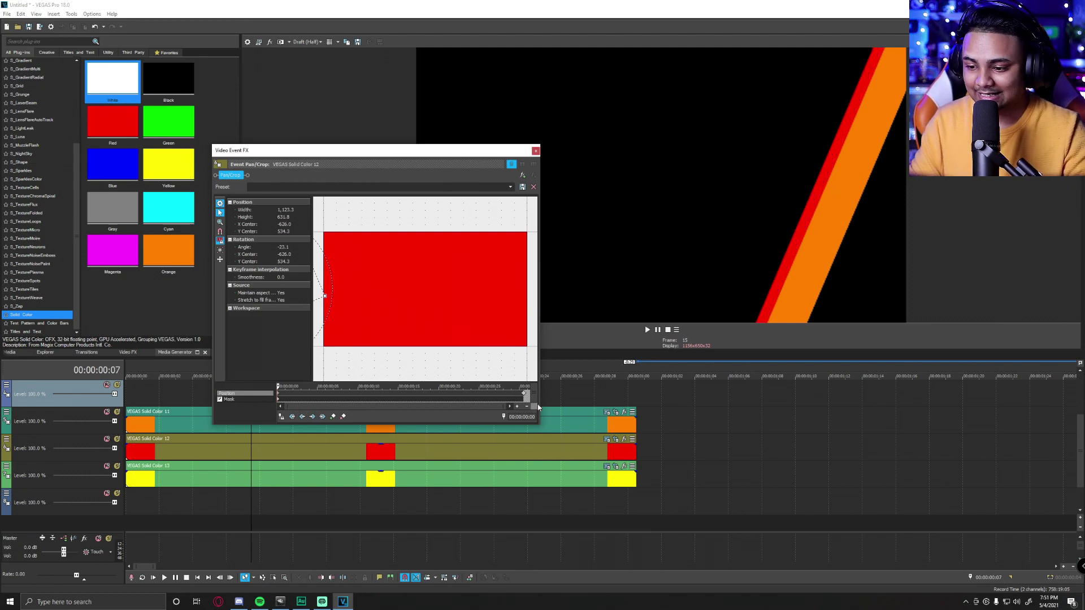
# - Move the Pan/Crop window clear of the timeline and scan back from 00:00:00:29 to examine how the stripes leave the frame
pyautogui.click(619, 401)
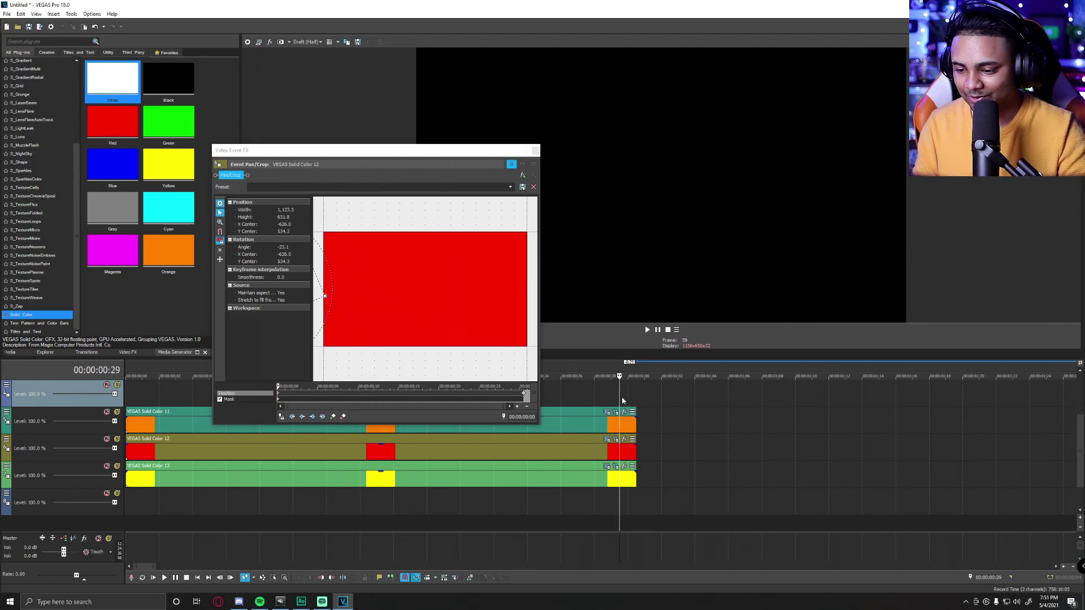
pyautogui.click(586, 403)
pyautogui.click(569, 404)
pyautogui.click(552, 406)
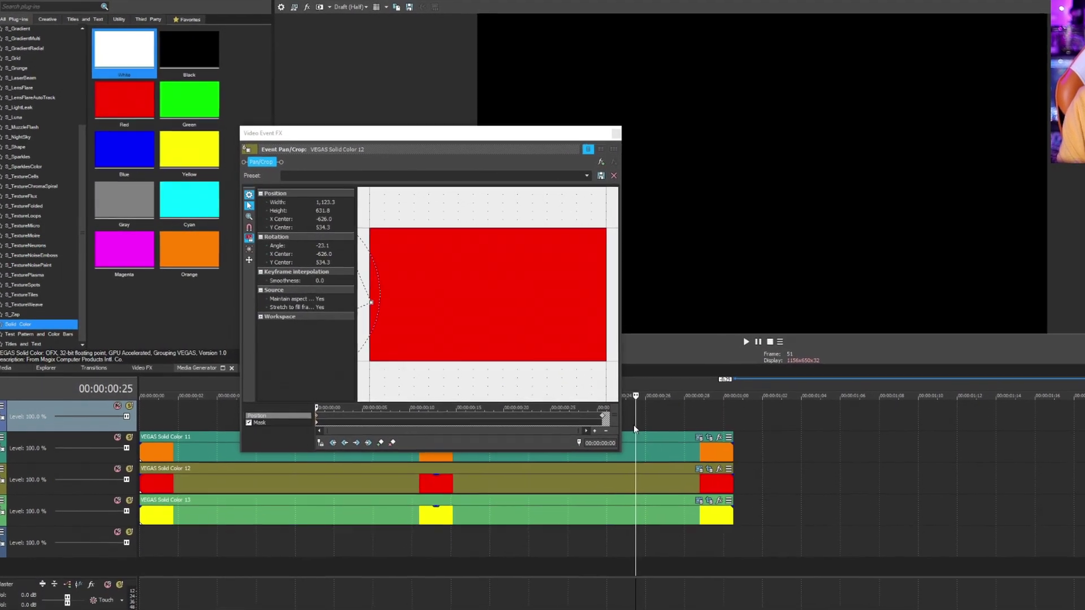
pyautogui.moveTo(531, 133); pyautogui.dragTo(323, 134)
pyautogui.click(607, 423)
pyautogui.click(559, 424)
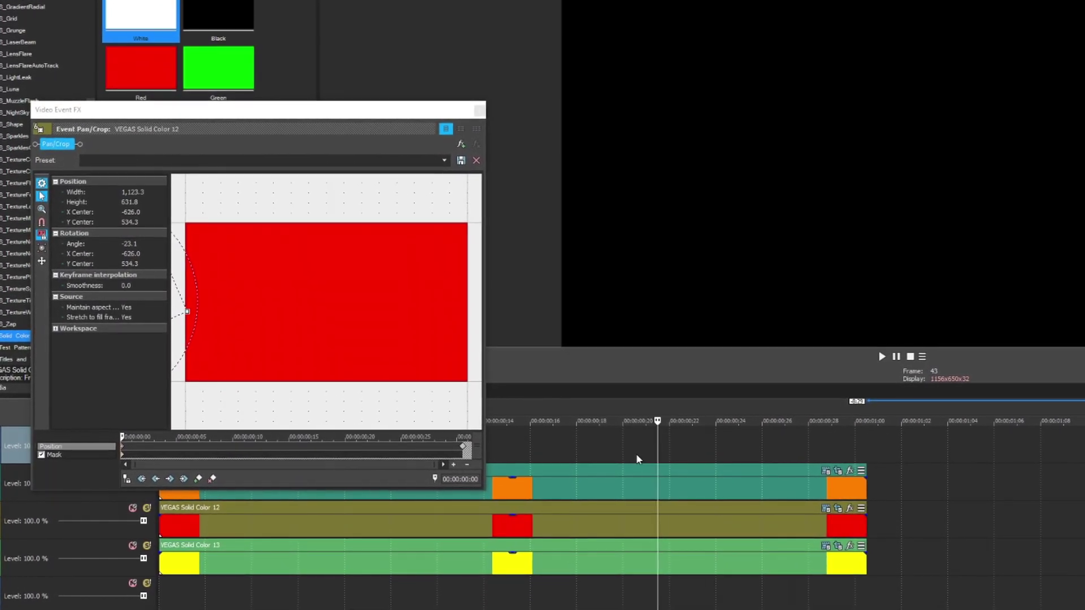
pyautogui.moveTo(636, 459); pyautogui.dragTo(541, 451)
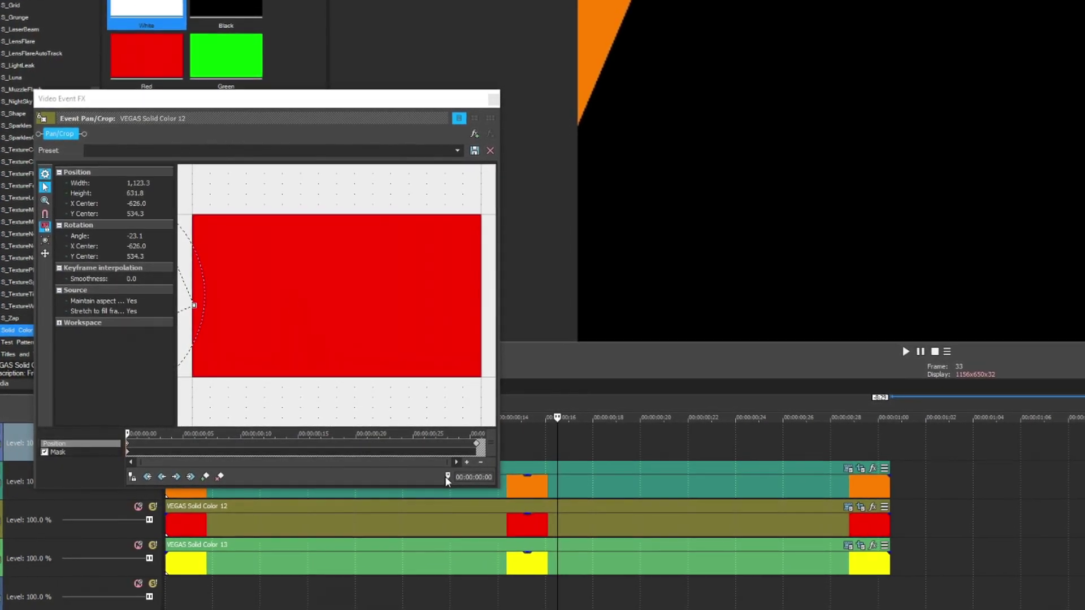
# - Set the red clip's position keyframe at 00:00:01:00 to an X center of 2,615
pyautogui.click(477, 436)
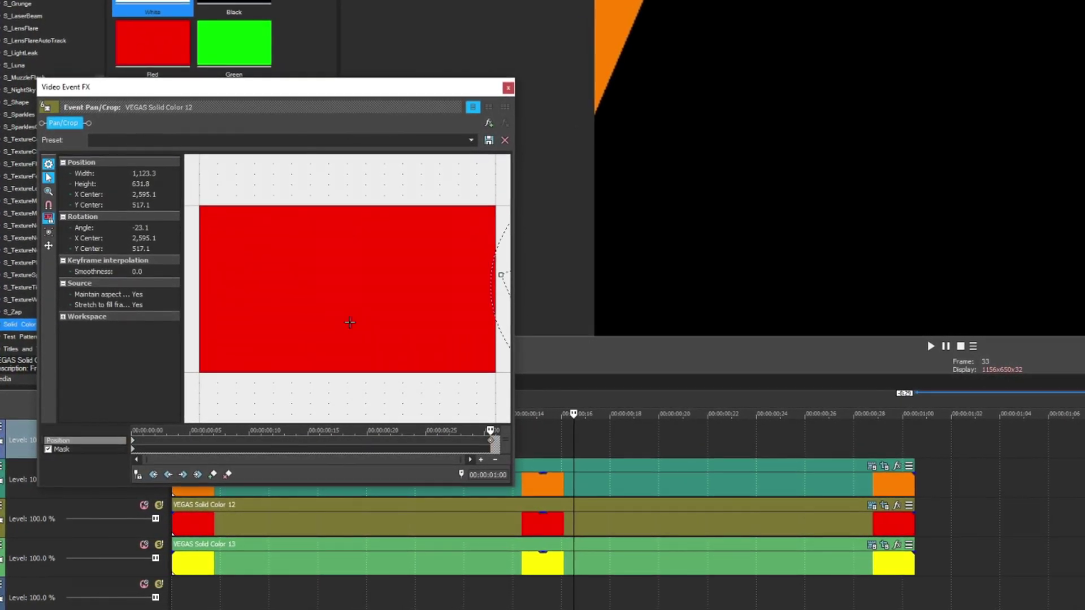
pyautogui.moveTo(509, 292); pyautogui.dragTo(506, 292)
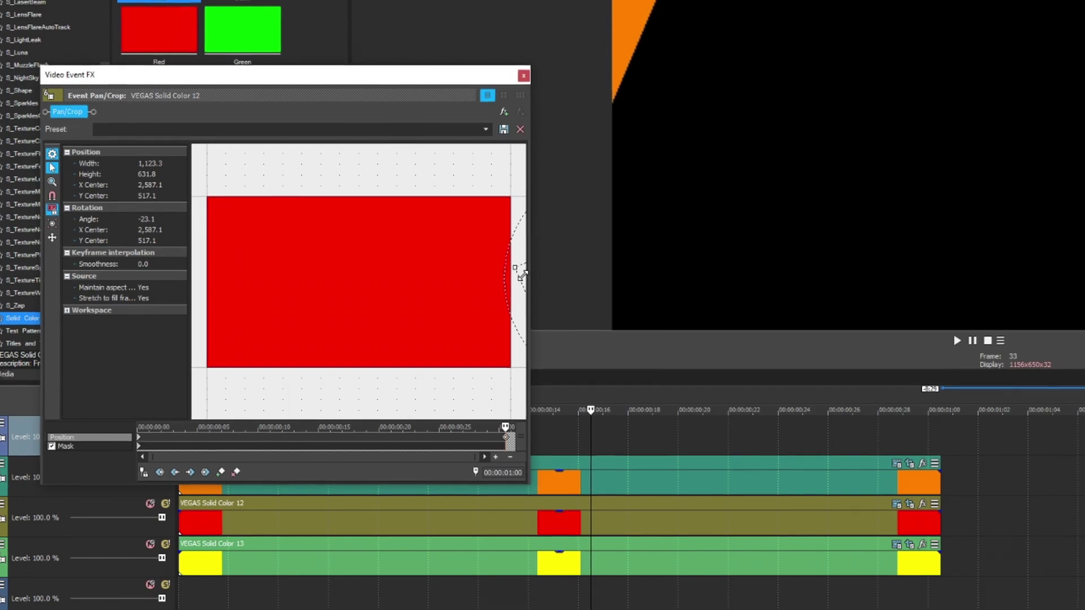
pyautogui.press('Right')
pyautogui.press('Right')
pyautogui.press('Right')
pyautogui.press('Right')
pyautogui.press('Right')
pyautogui.press('Right')
pyautogui.press('Right')
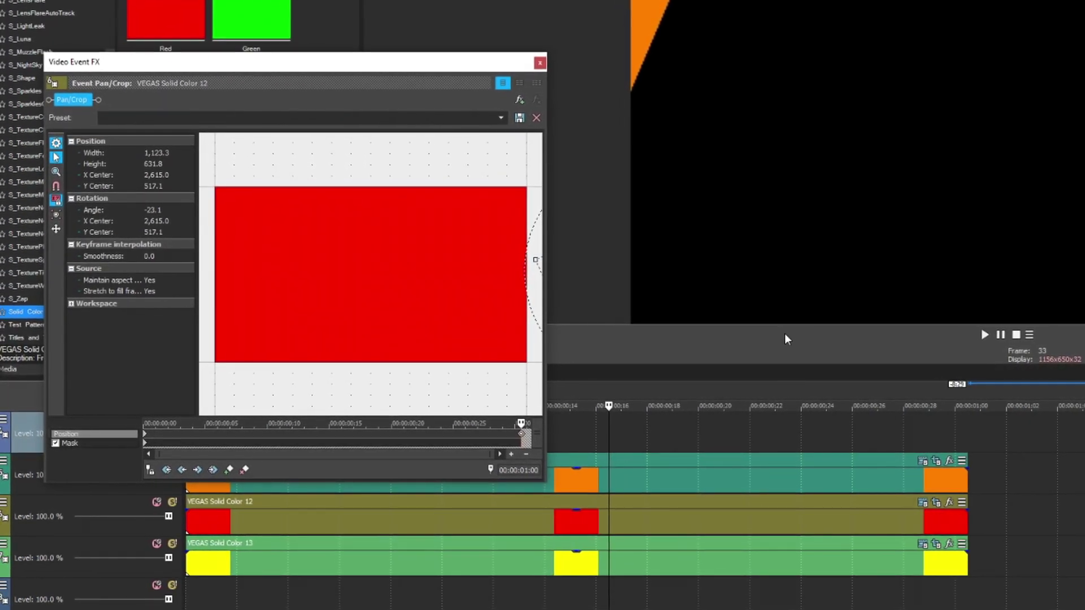
# - Check the red stripe's exit on the timeline, then play the stripes from the start
pyautogui.click(902, 440)
pyautogui.click(750, 432)
pyautogui.press('space')
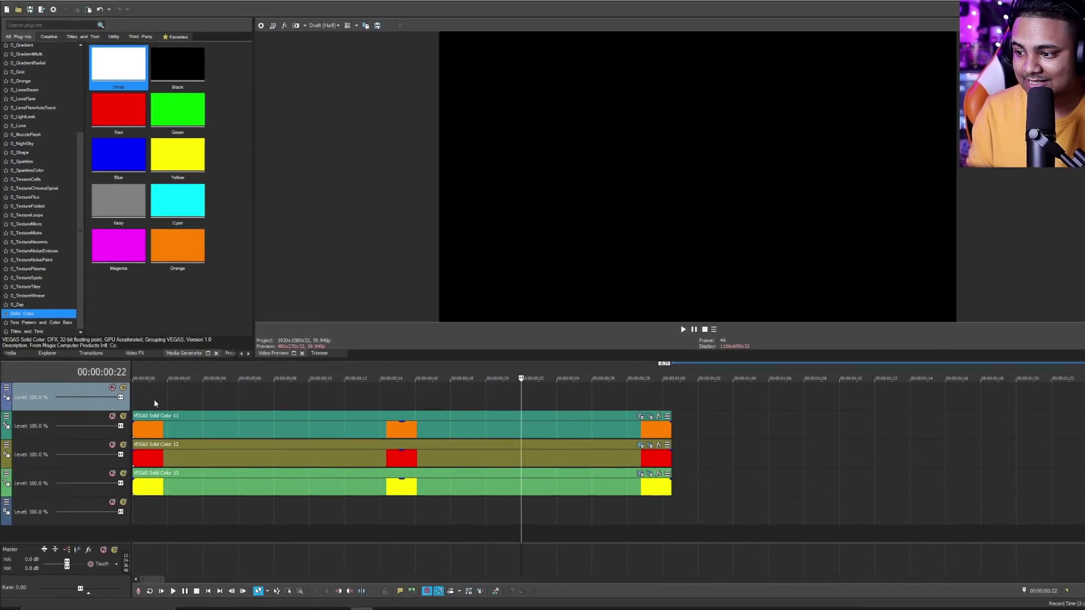
pyautogui.click(138, 395)
pyautogui.press('space')
pyautogui.press('space')
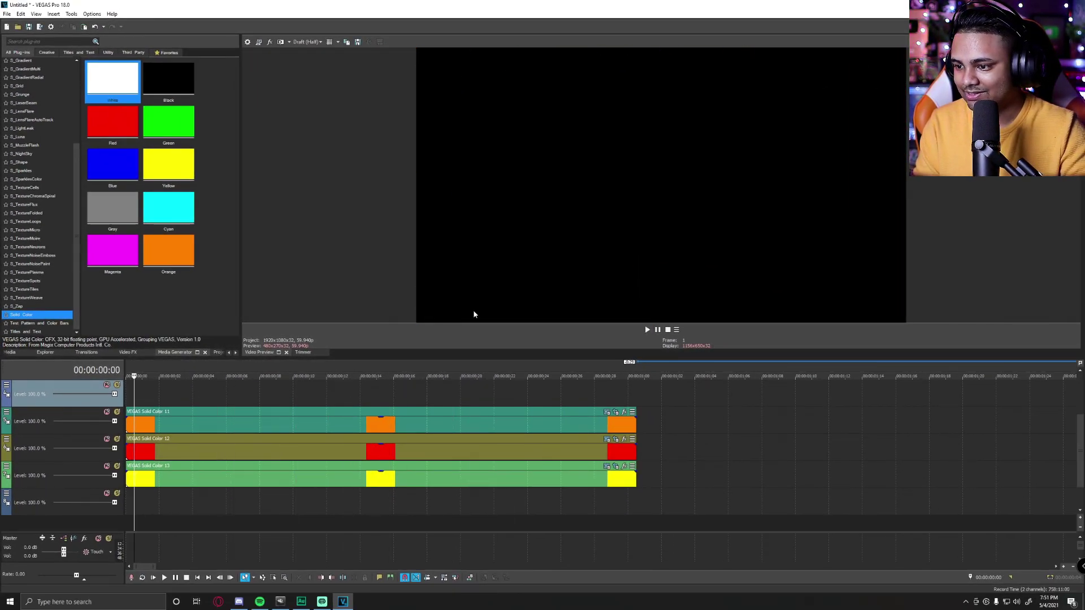
# - Set the video preview quality to Preview (Half) and play the stripes again
pyautogui.click(308, 42)
pyautogui.moveTo(316, 63)
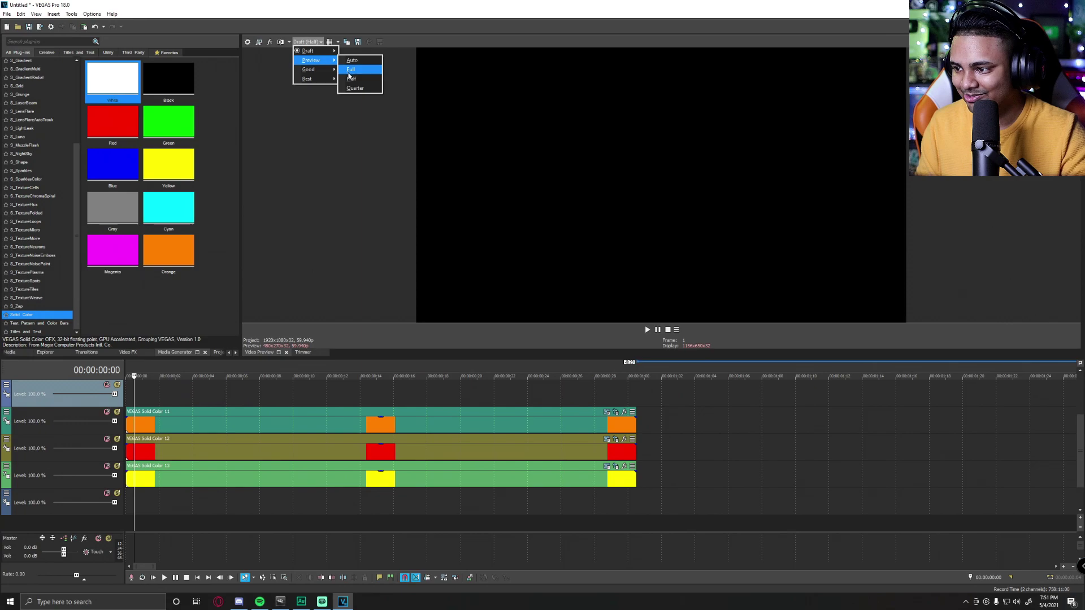
pyautogui.click(360, 78)
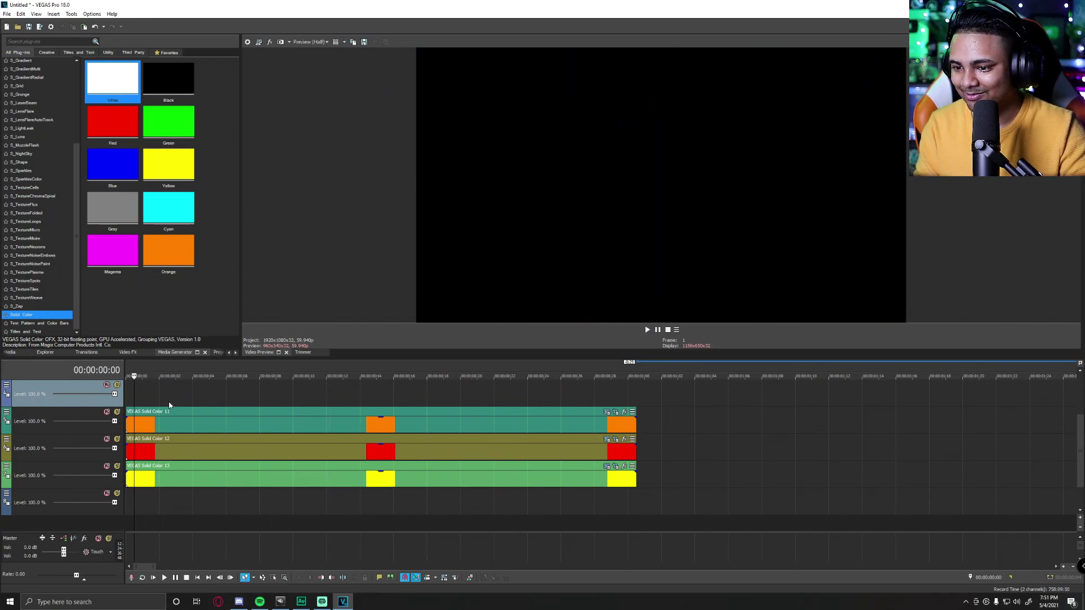
pyautogui.press('space')
# - Find the point where the stripes have left the frame and split the orange, red and yellow clips there, at 00:00:00:18
pyautogui.click(430, 479)
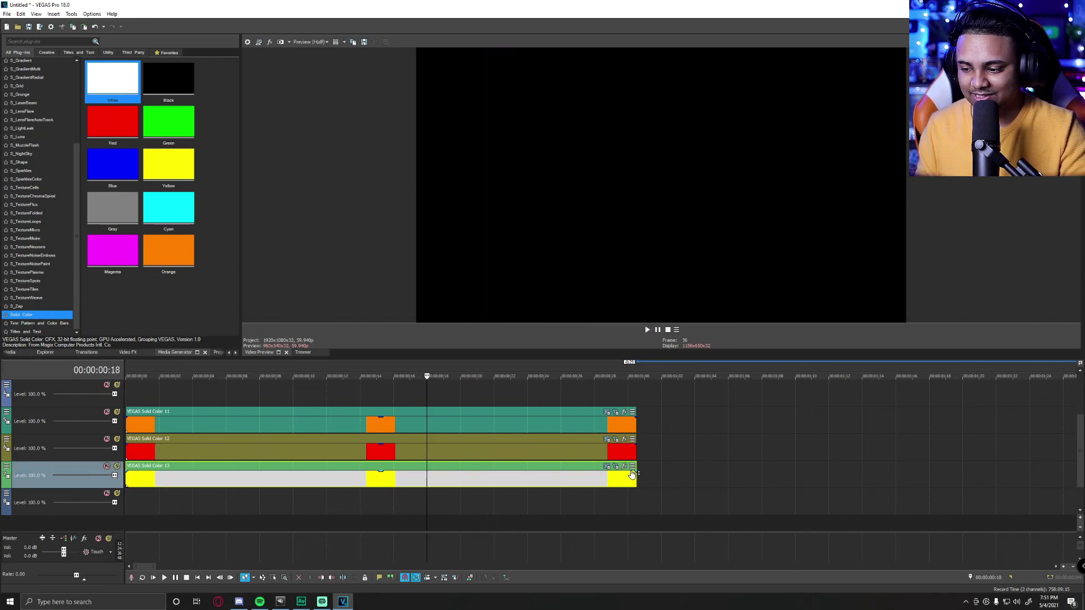
pyautogui.click(349, 429)
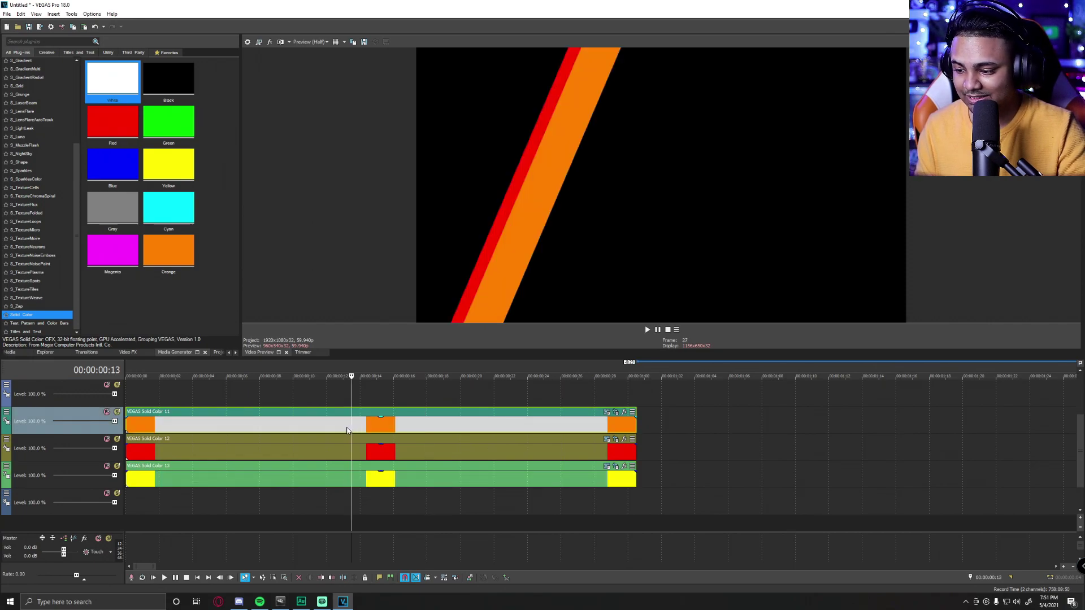
pyautogui.click(387, 425)
pyautogui.click(394, 425)
pyautogui.click(402, 425)
pyautogui.click(410, 425)
pyautogui.click(436, 427)
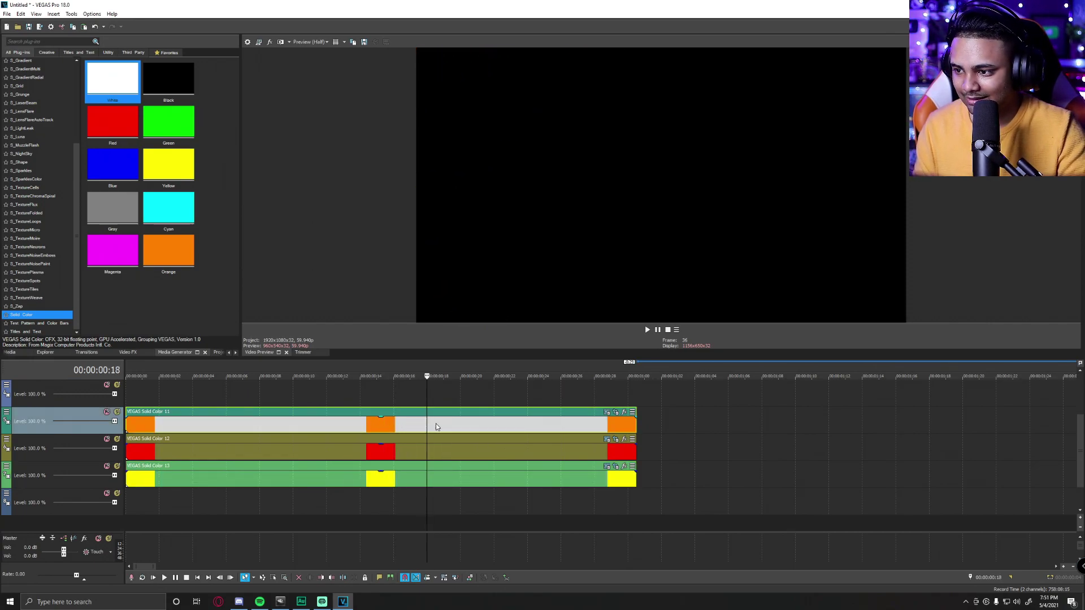
pyautogui.press('s')
pyautogui.click(437, 451)
pyautogui.press('s')
pyautogui.click(437, 479)
pyautogui.press('s')
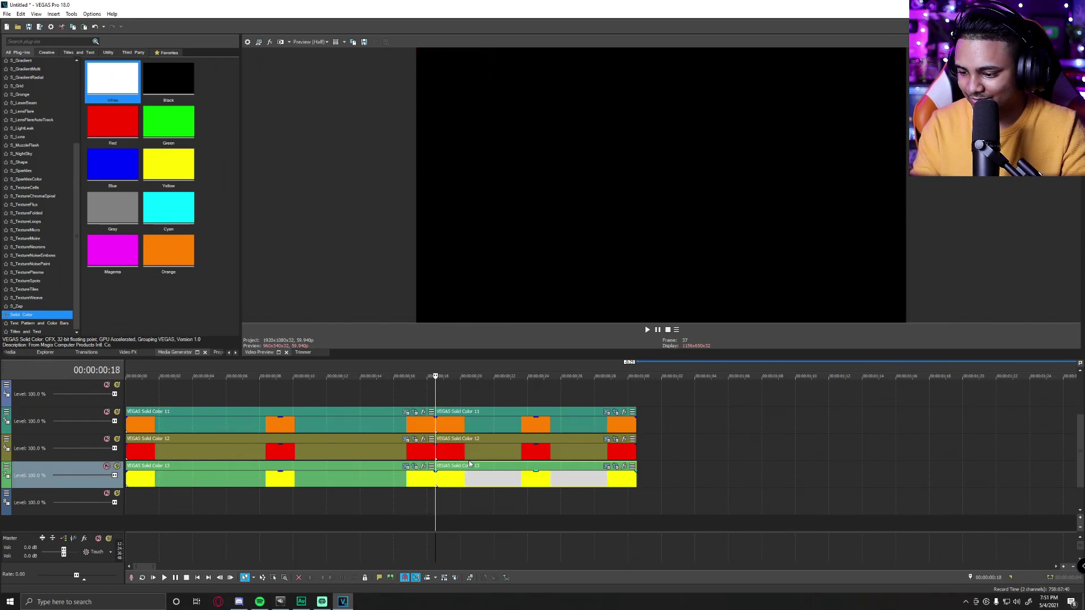
# - Delete the yellow, red and orange clip pieces that follow the split at 00:00:00:18
pyautogui.press('Delete')
pyautogui.click(469, 452)
pyautogui.press('Delete')
pyautogui.click(468, 423)
pyautogui.press('Delete')
# - In the yellow clip's Pan/Crop settings, move the first position keyframe to an X center of about -714 and close the window
pyautogui.click(402, 476)
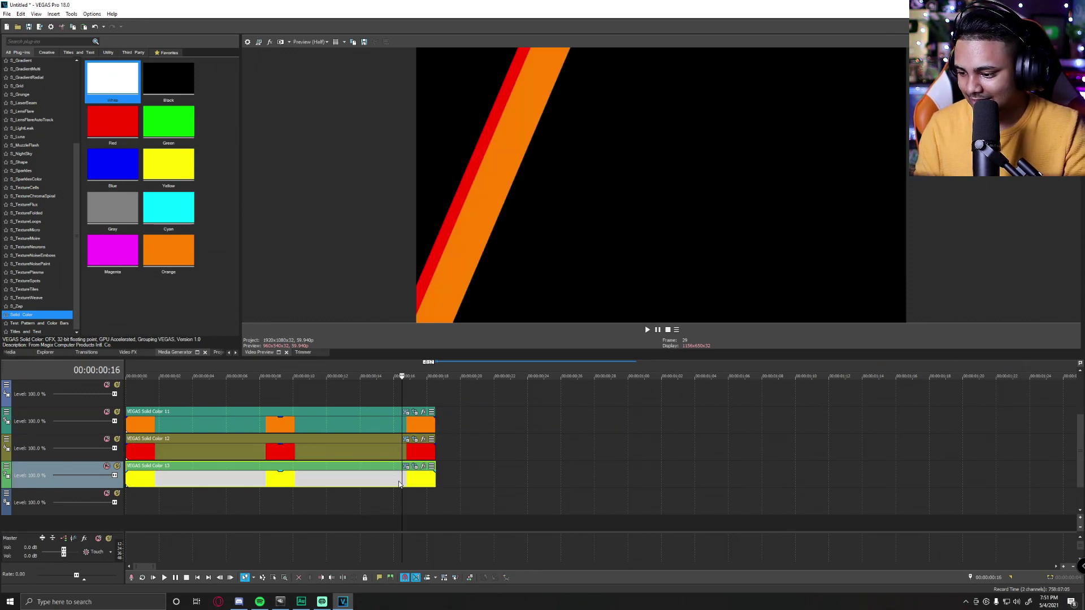
pyautogui.click(146, 476)
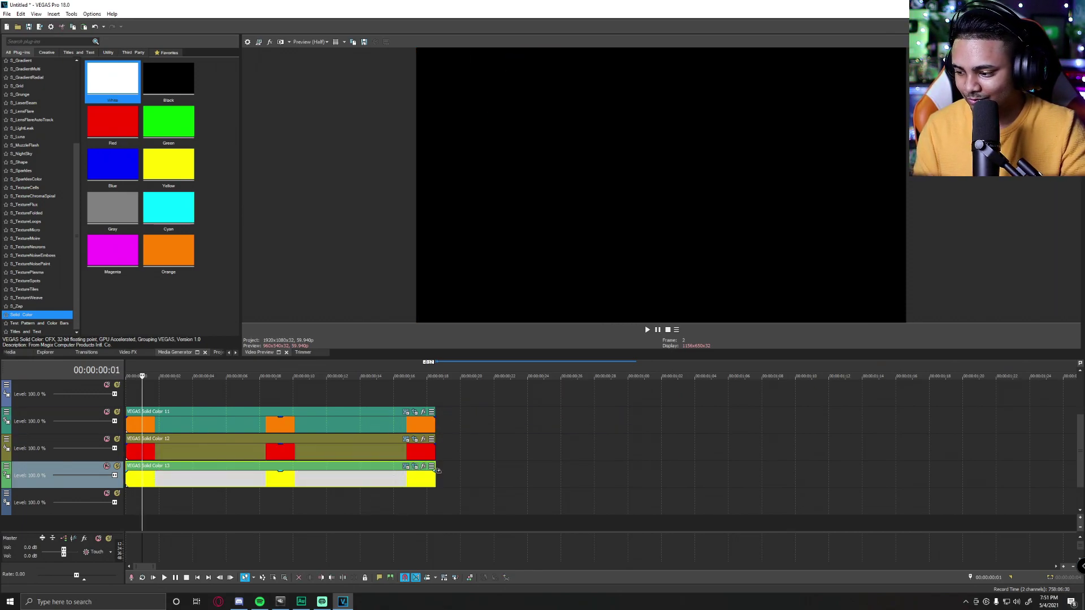
pyautogui.moveTo(141, 488); pyautogui.dragTo(232, 485)
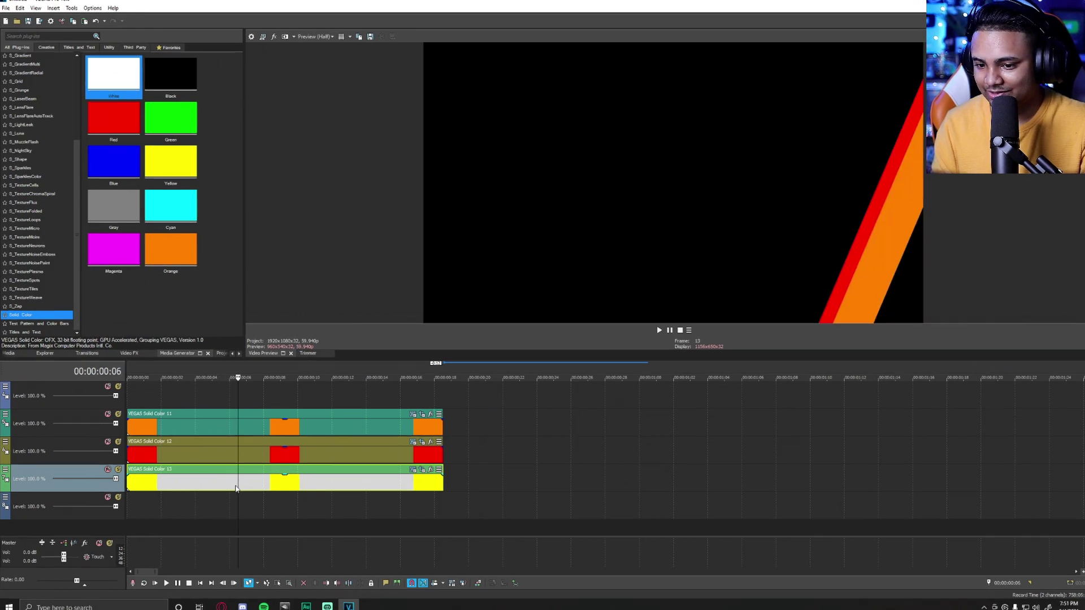
pyautogui.click(413, 470)
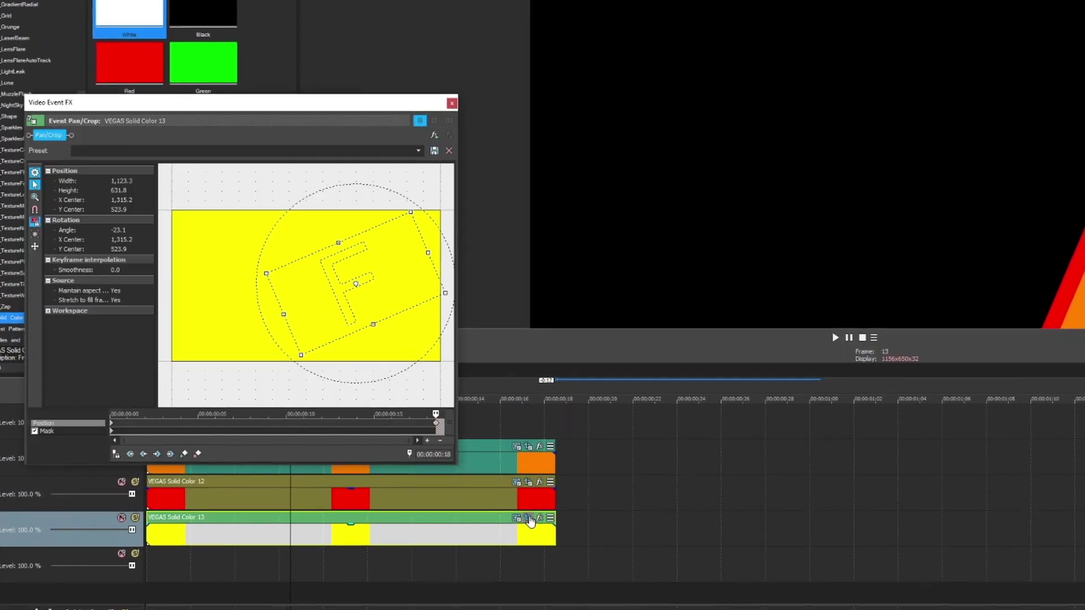
pyautogui.click(117, 440)
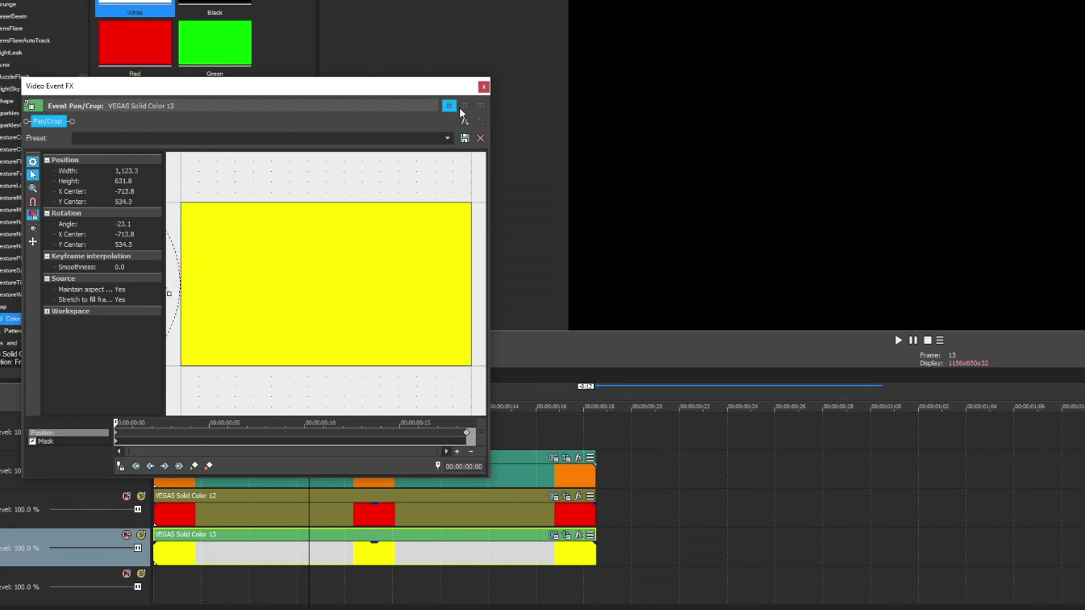
pyautogui.click(483, 89)
# - Move the yellow clip's Pan/Crop position keyframe at 00:00:00:18 to an X center of about 1,283 and close the window
pyautogui.click(576, 554)
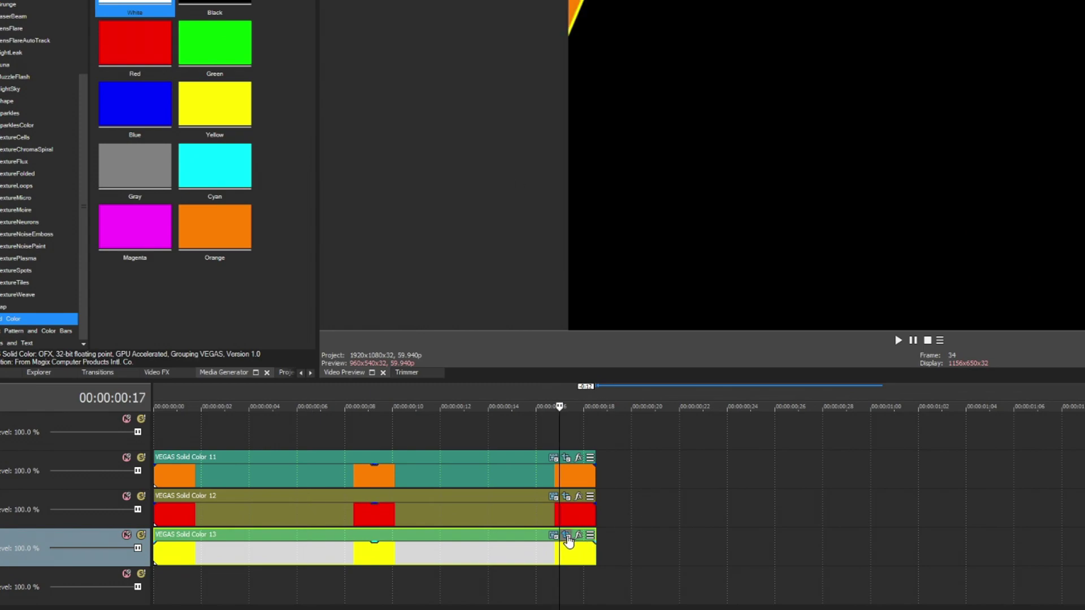
pyautogui.click(567, 537)
pyautogui.click(467, 437)
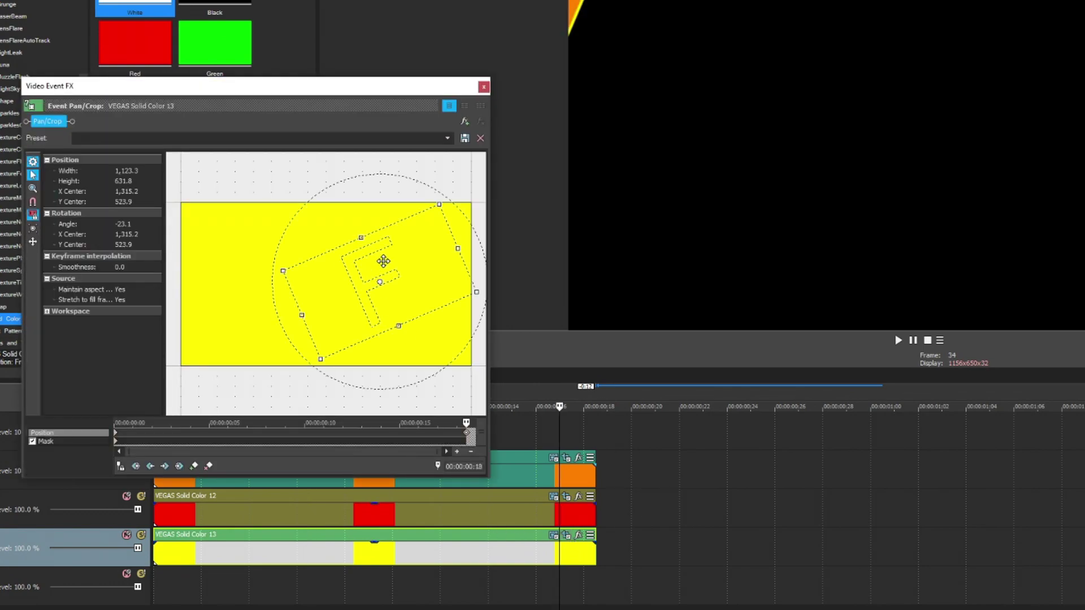
pyautogui.moveTo(384, 261); pyautogui.dragTo(379, 261)
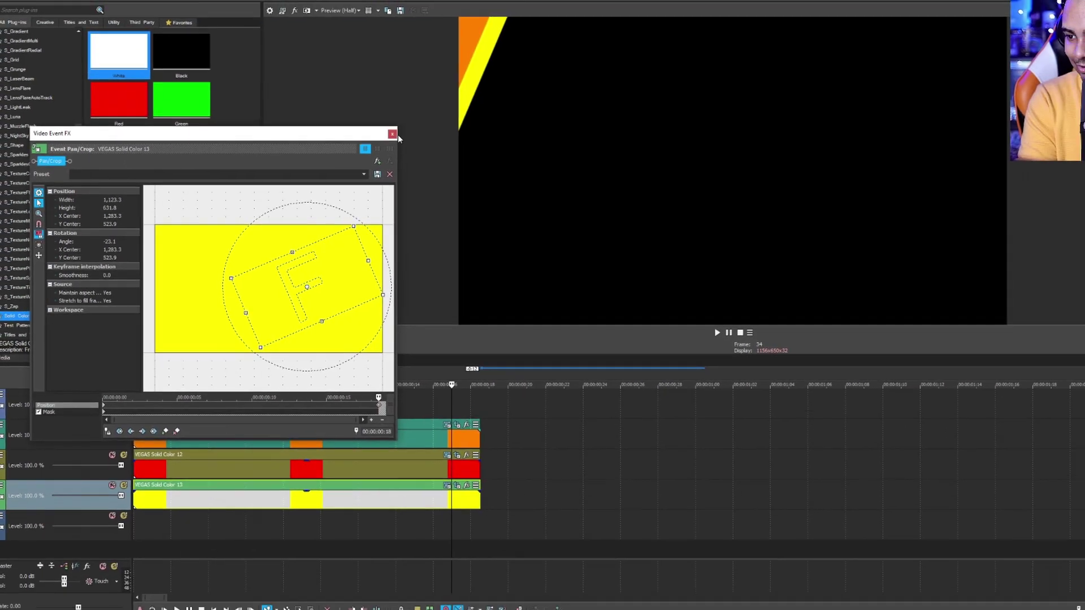
pyautogui.click(392, 134)
# - Play the shortened three-stripe animation from the start of the timeline
pyautogui.click(137, 410)
pyautogui.press('space')
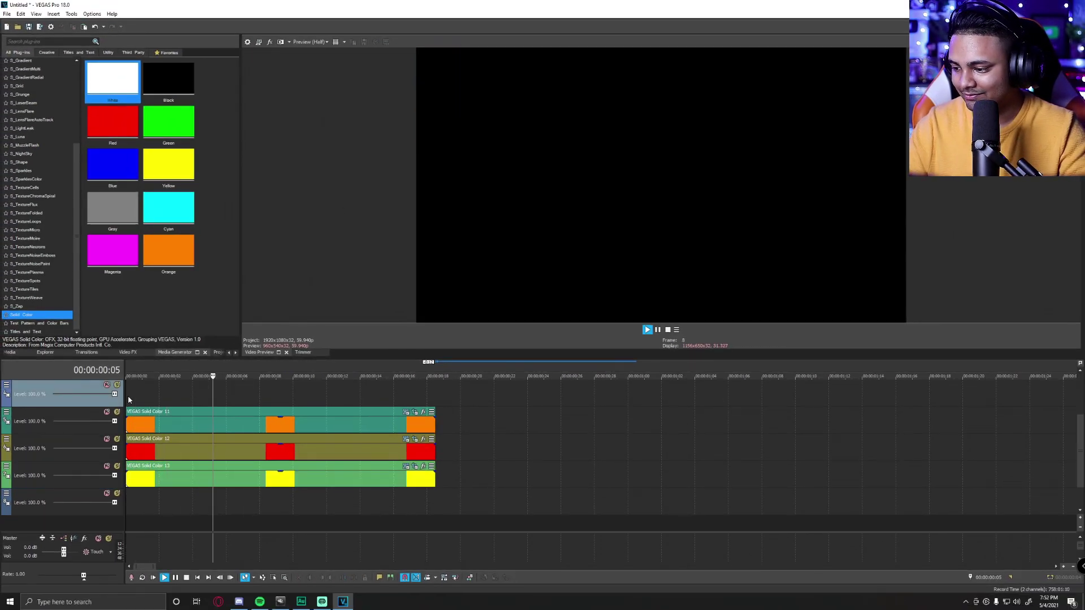
pyautogui.press('space')
# - Time-stretch the orange, red and yellow clips so they end at about 00:00:00:29, and play the result
pyautogui.scroll(2, 553, 433)
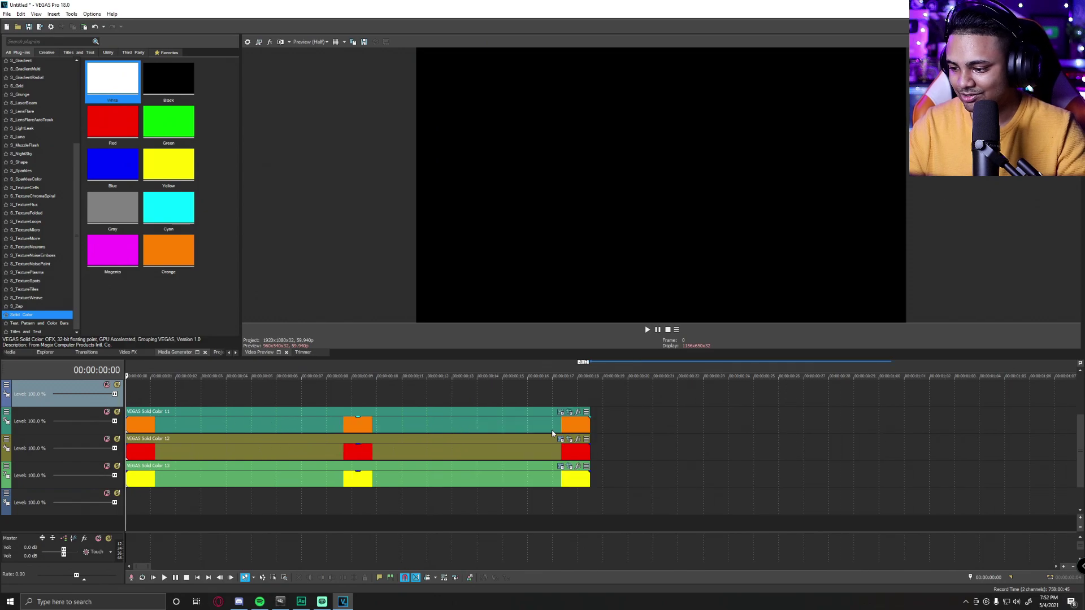
pyautogui.moveTo(589, 424); pyautogui.dragTo(874, 419)
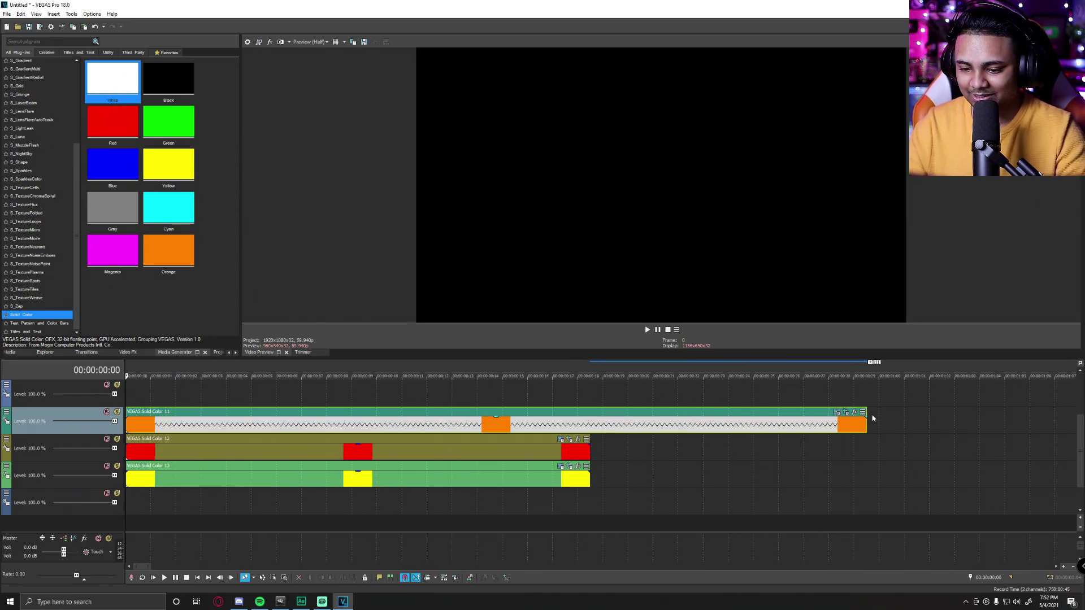
pyautogui.moveTo(590, 450); pyautogui.dragTo(866, 450)
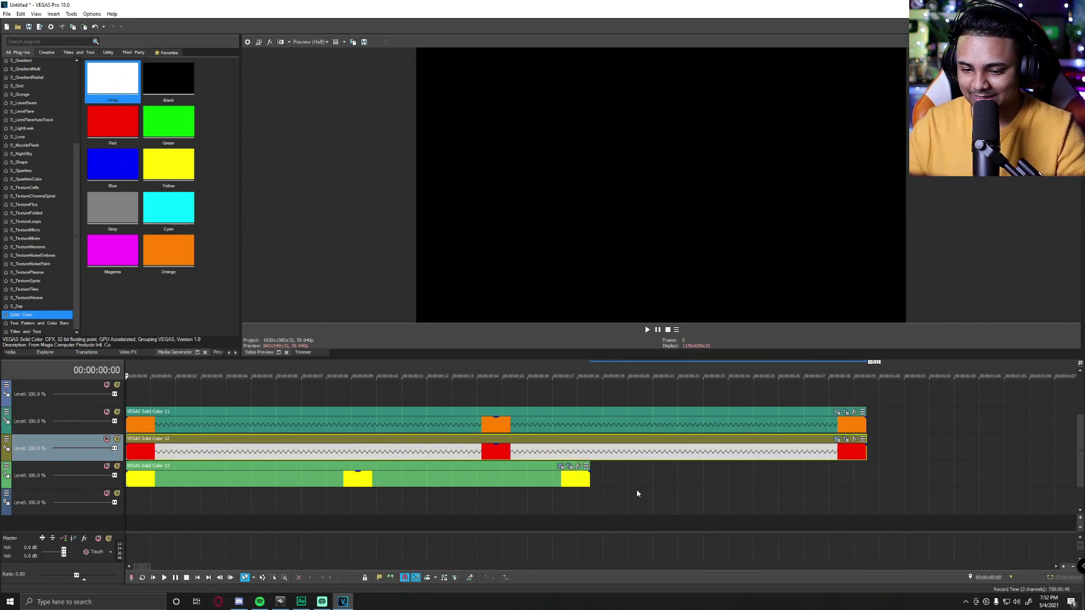
pyautogui.moveTo(590, 478); pyautogui.dragTo(867, 478)
pyautogui.press('space')
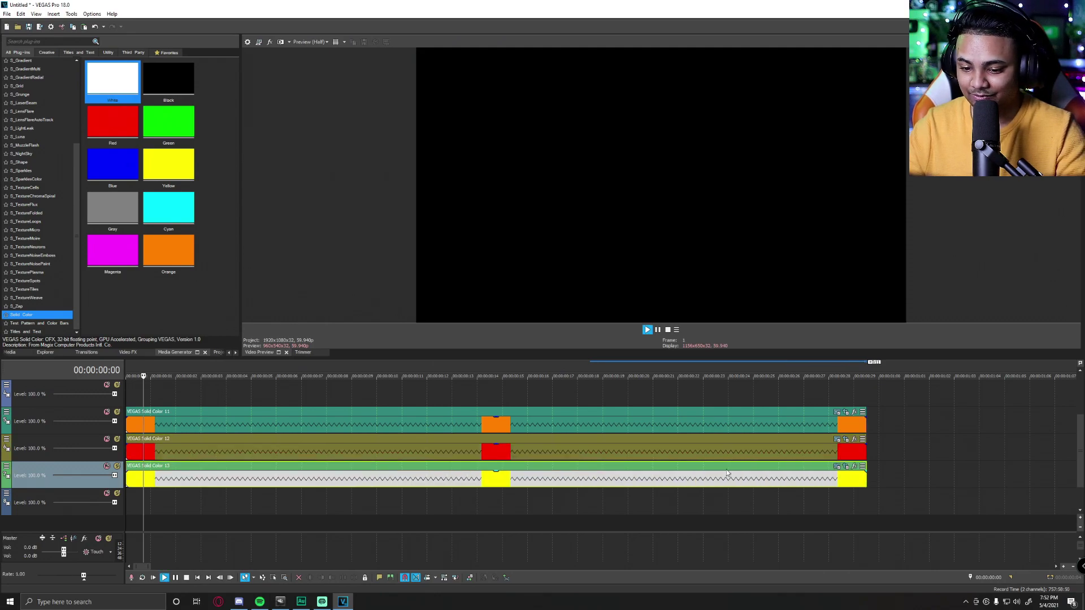
pyautogui.scroll(-3, 567, 464)
pyautogui.press('space')
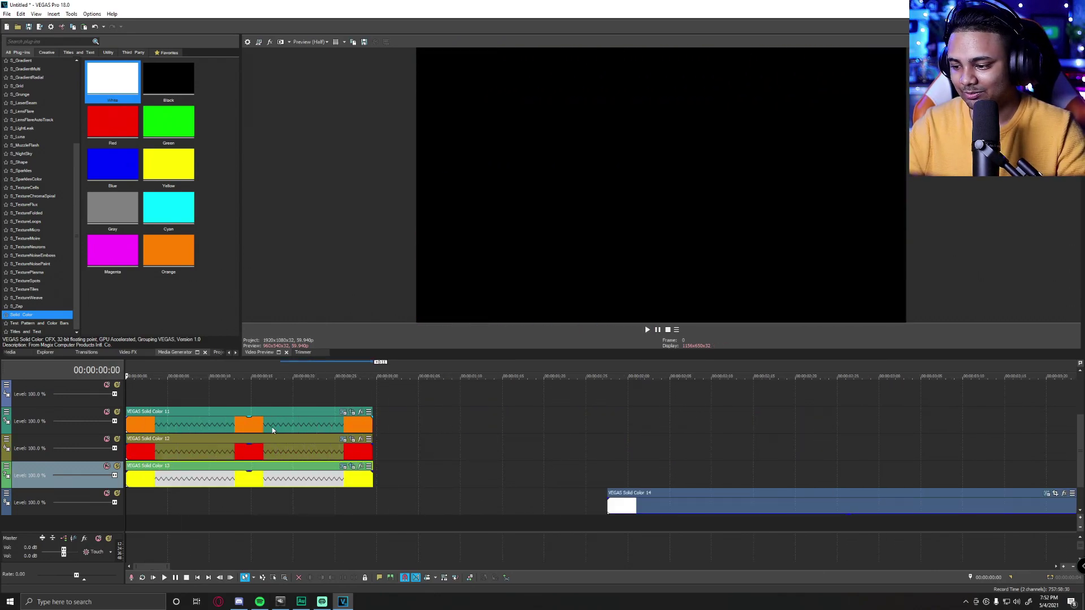
# - Select the orange, red and yellow clips together and open their shared event options
pyautogui.rightClick(273, 428)
pyautogui.click(280, 455)
pyautogui.keyDown('ctrl'); pyautogui.click(293, 476); pyautogui.keyUp('ctrl')
pyautogui.keyDown('ctrl'); pyautogui.click(297, 431); pyautogui.keyUp('ctrl')
pyautogui.rightClick(299, 427)
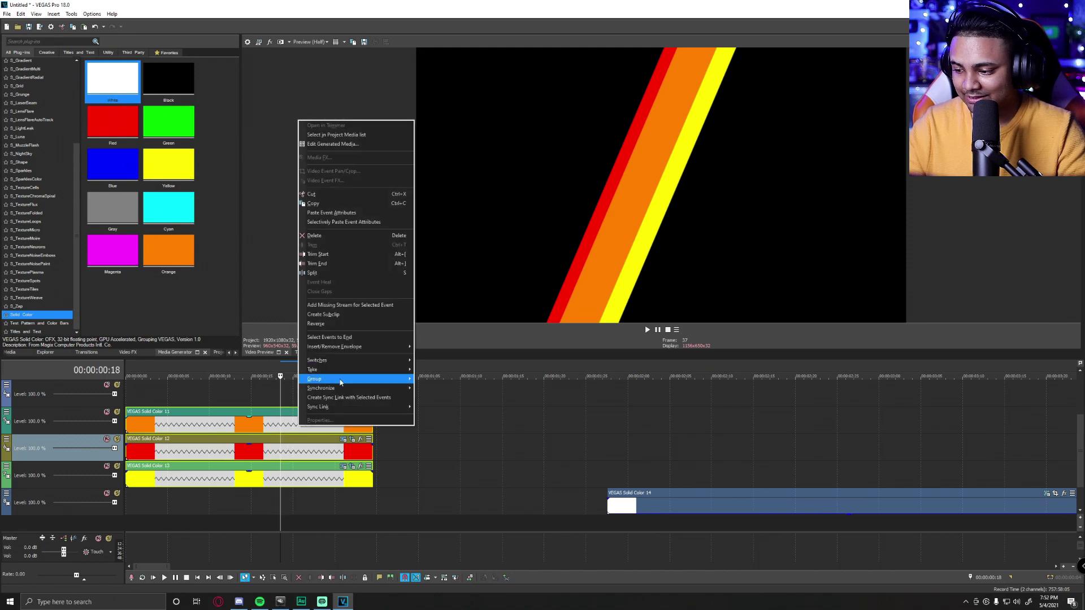
pyautogui.click(432, 360)
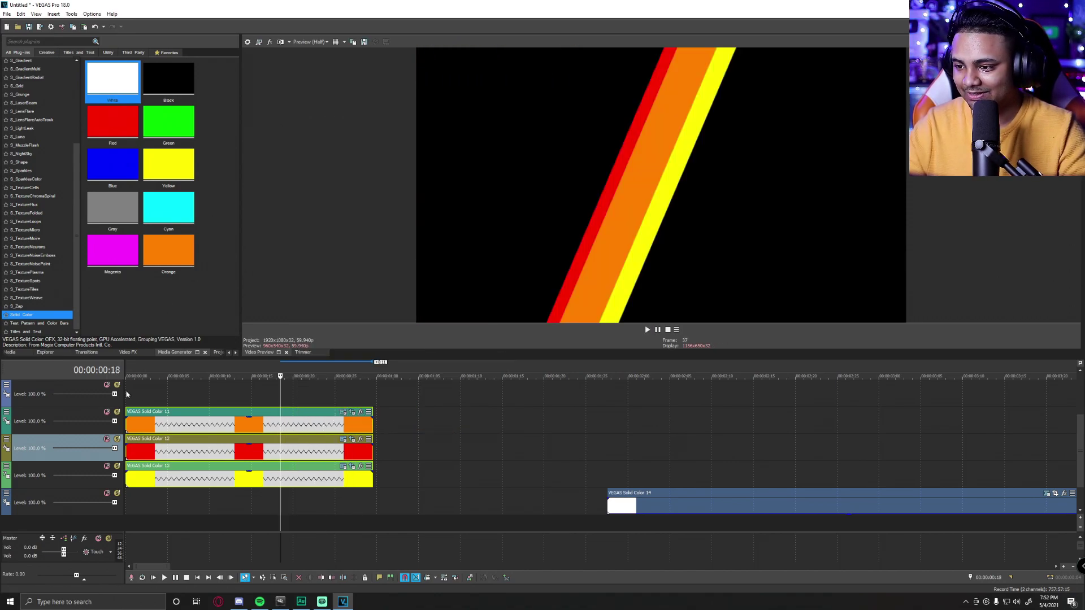
# - Play the stretched three-stripe animation from the start and examine the frame at 00:00:00:07
pyautogui.click(128, 397)
pyautogui.press('space')
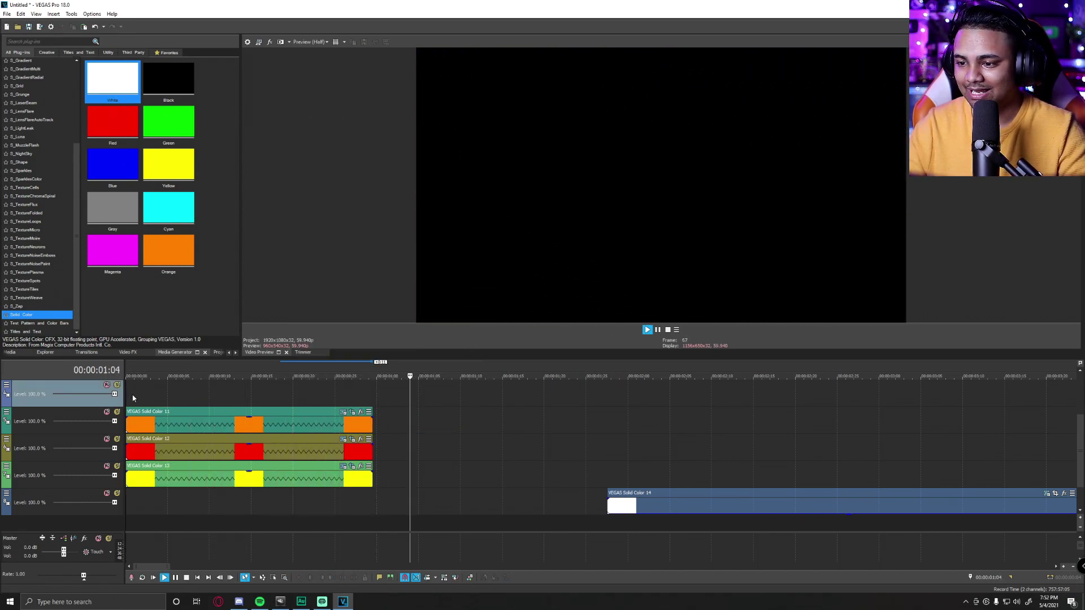
pyautogui.press('space')
pyautogui.press('space')
pyautogui.press('space')
pyautogui.scroll(2, 405, 417)
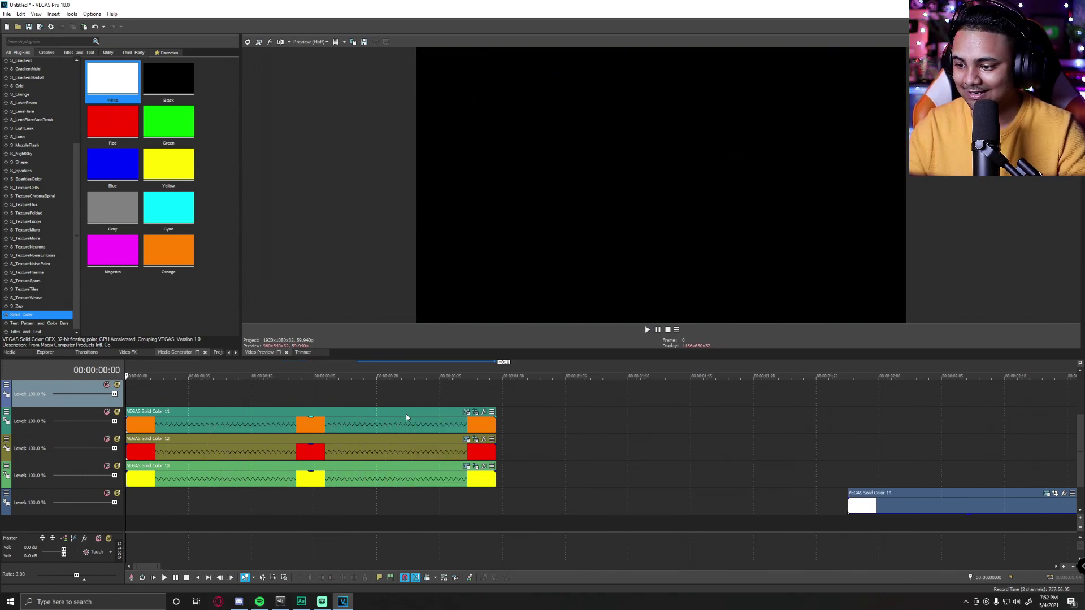
pyautogui.scroll(-2, 551, 458)
pyautogui.click(663, 515)
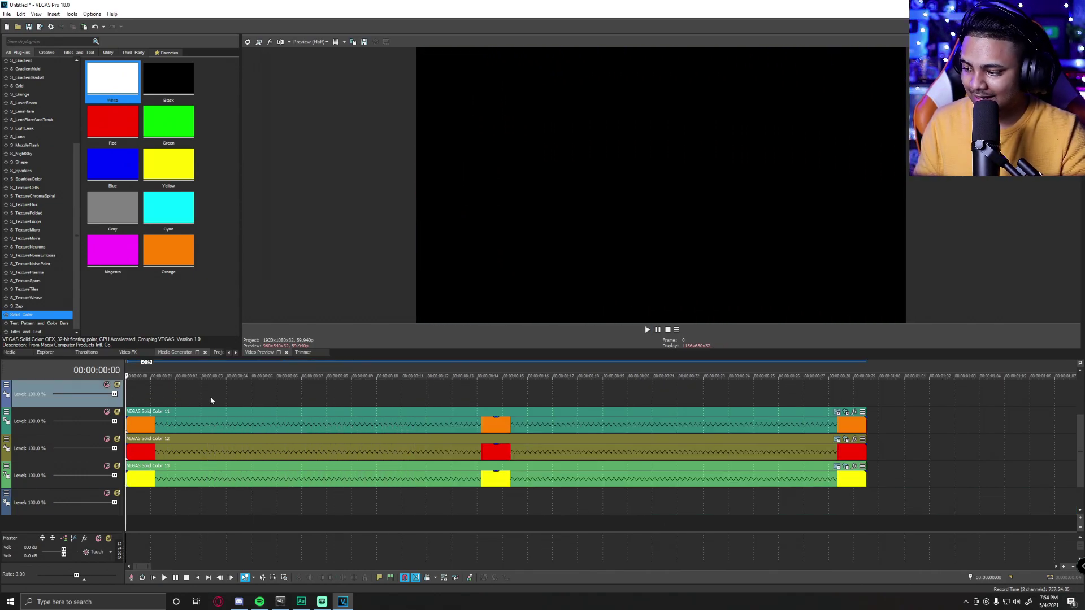
pyautogui.press('space')
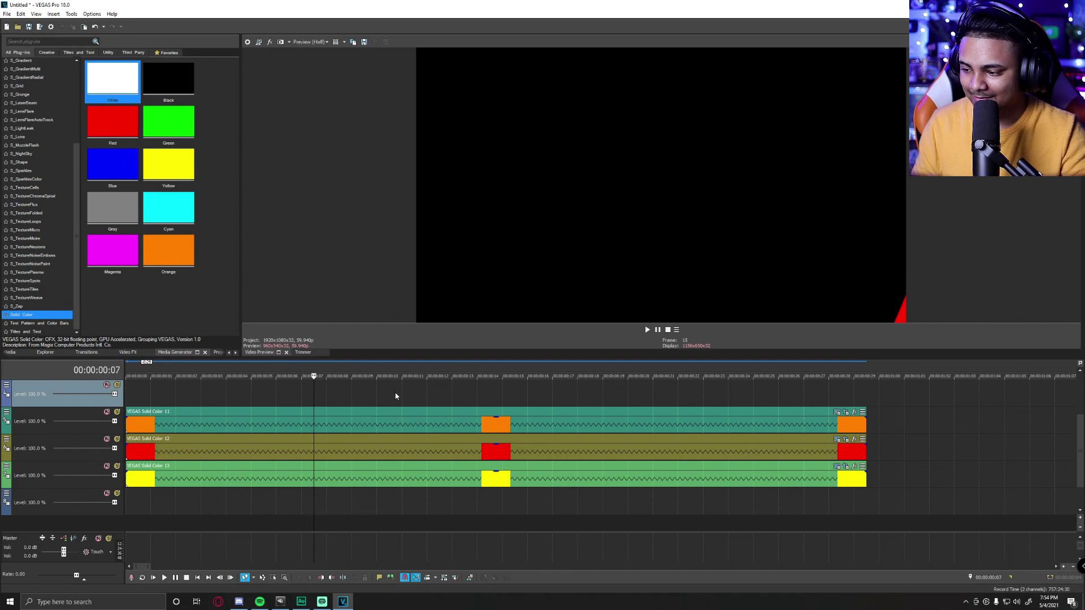
# - Add a white solid color clip on the empty track below the yellow clip, trimmed to end at 00:00:00:29
pyautogui.press('Return')
pyautogui.moveTo(128, 81); pyautogui.dragTo(170, 503)
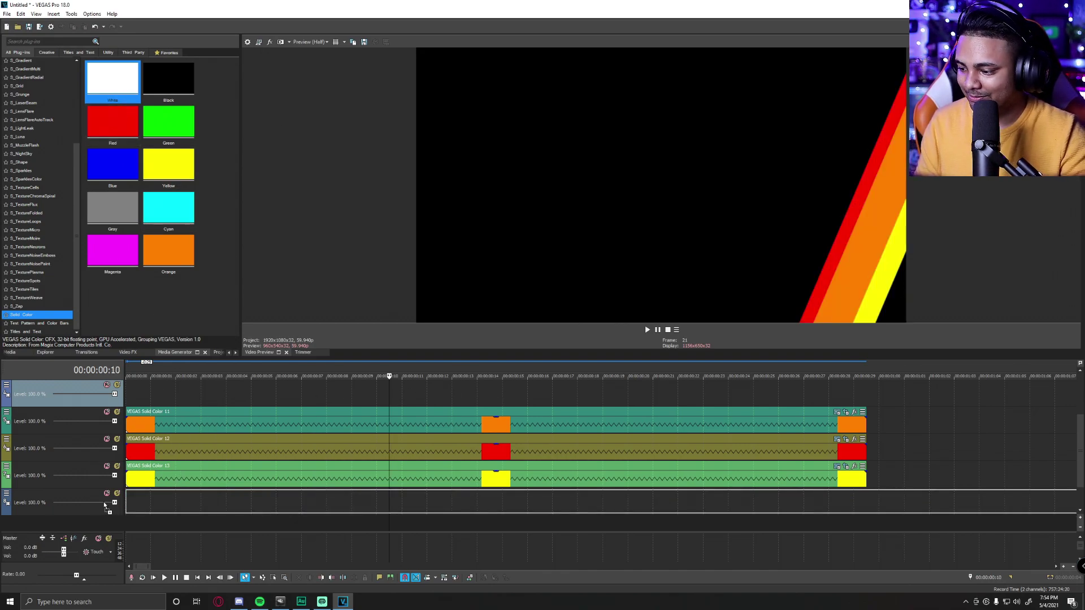
pyautogui.click(869, 506)
pyautogui.press('s')
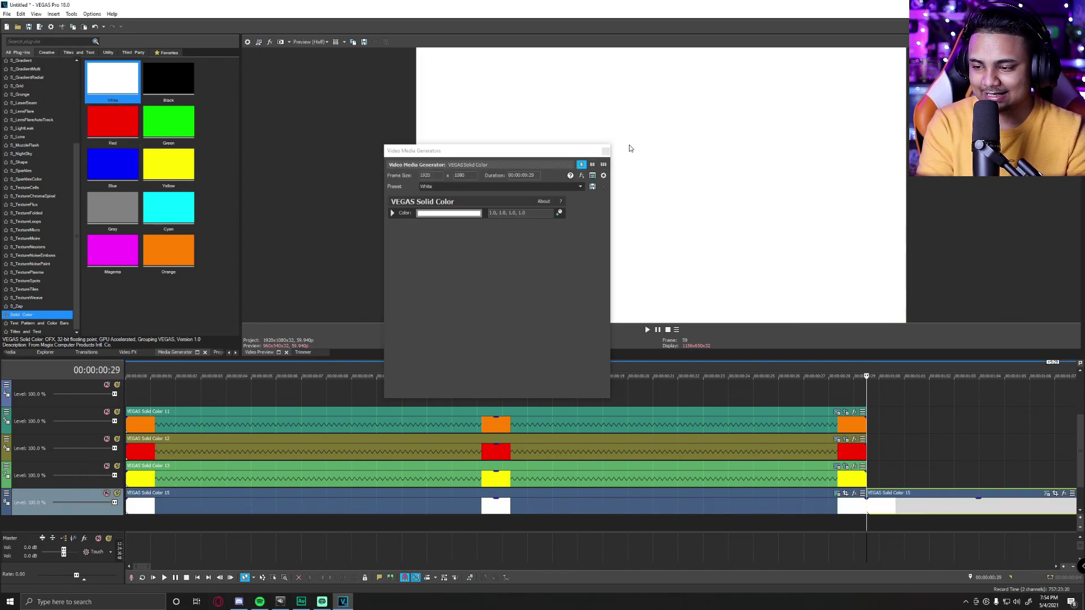
pyautogui.press('Delete')
pyautogui.click(605, 150)
# - Copy the orange clip's event attributes onto the white clip
pyautogui.click(277, 391)
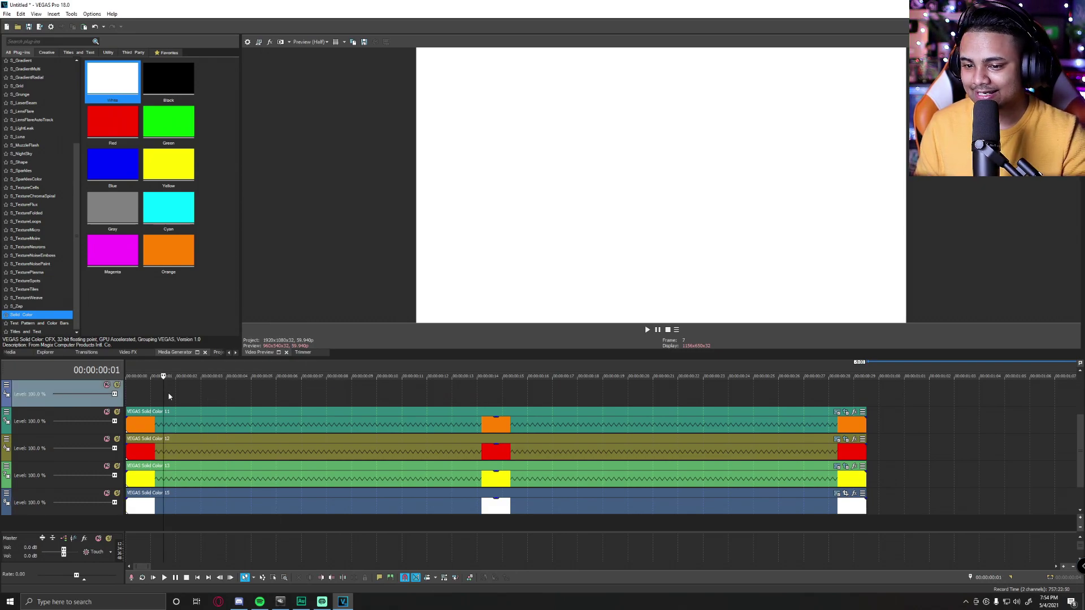
pyautogui.click(308, 425)
pyautogui.rightClick(308, 427)
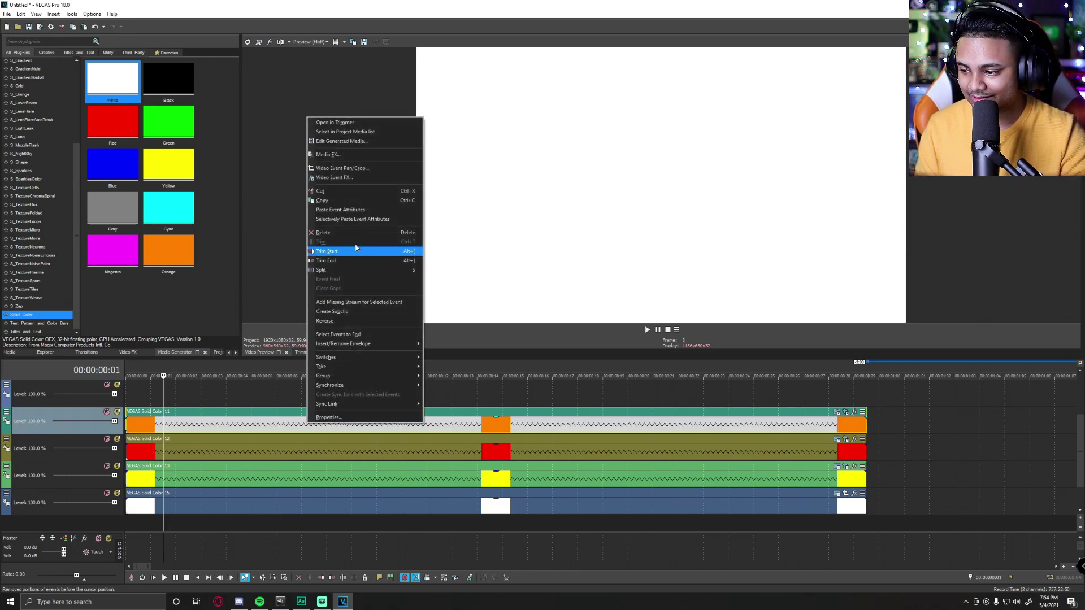
pyautogui.click(356, 199)
pyautogui.rightClick(293, 506)
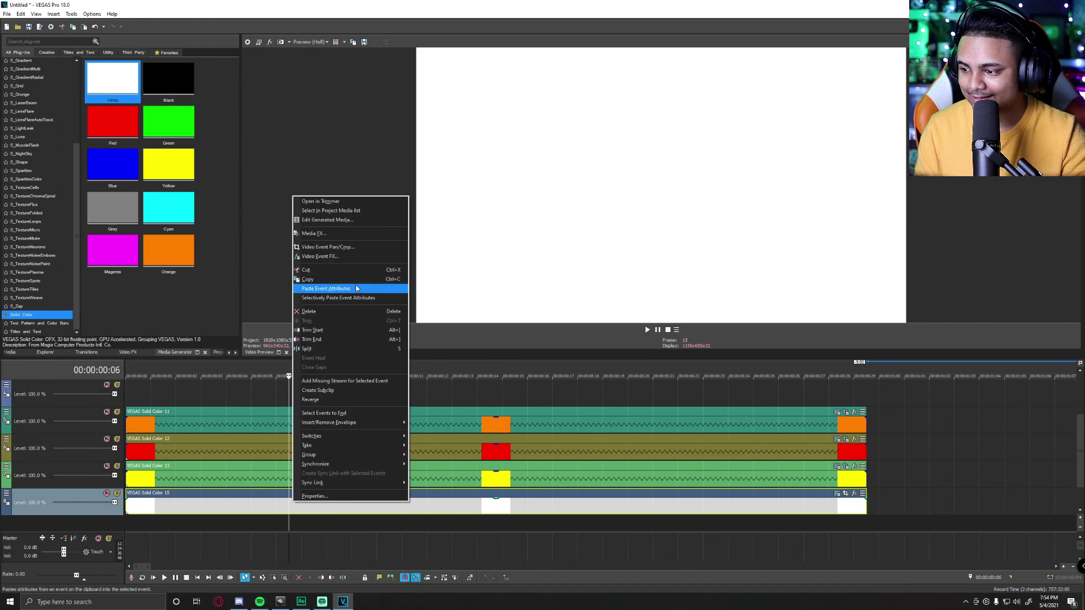
pyautogui.click(316, 287)
# - Widen the white clip's mask past the frame's right edge so white fills the area behind the stripes, and play the result
pyautogui.click(128, 402)
pyautogui.click(213, 512)
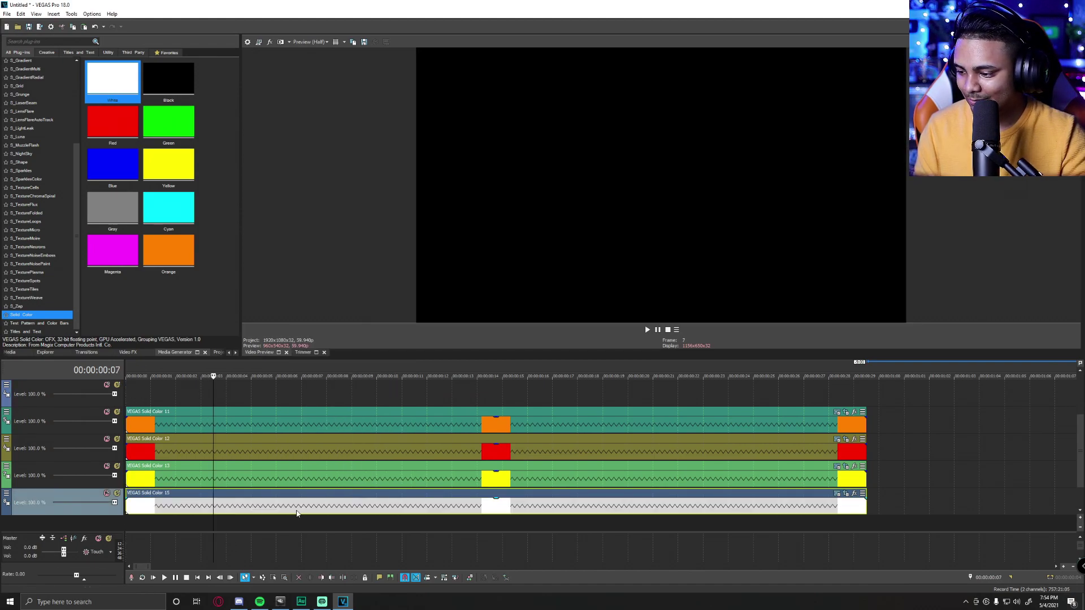
pyautogui.click(298, 512)
pyautogui.click(402, 512)
pyautogui.click(515, 512)
pyautogui.click(846, 495)
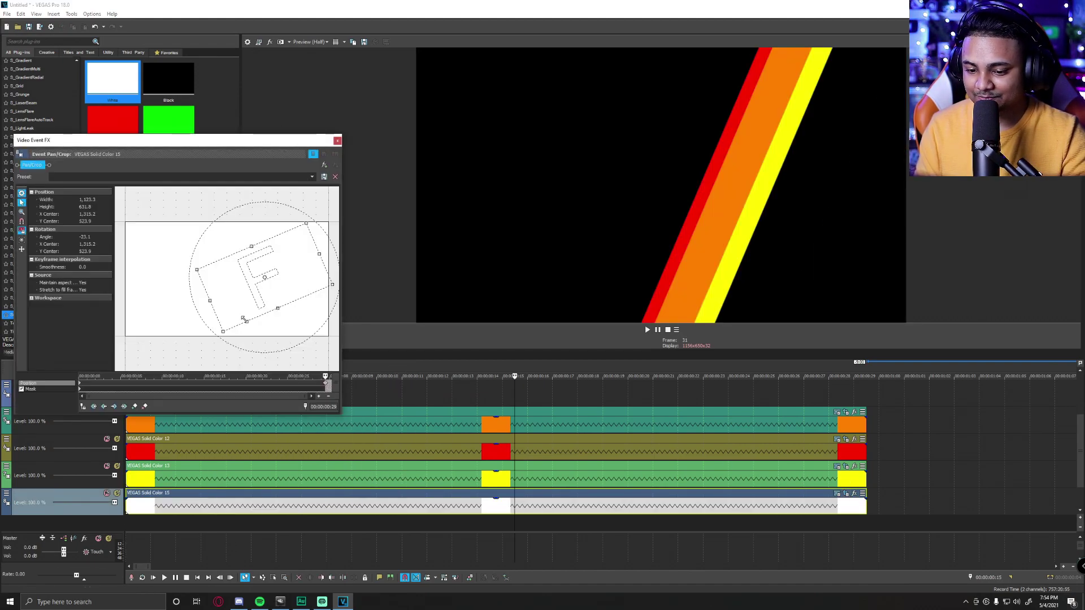
pyautogui.click(44, 390)
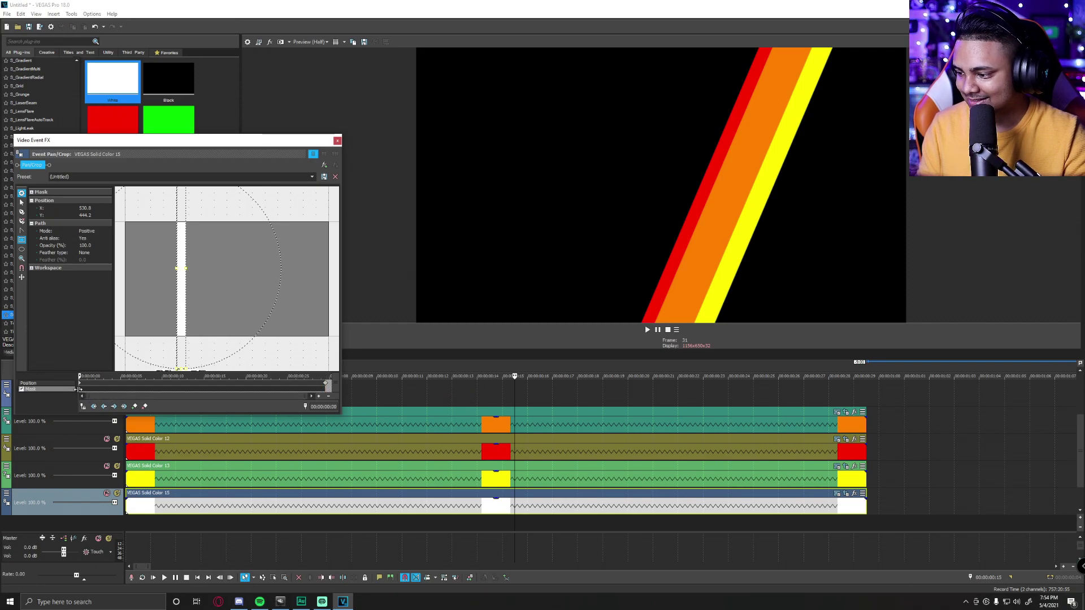
pyautogui.moveTo(186, 269); pyautogui.dragTo(348, 289)
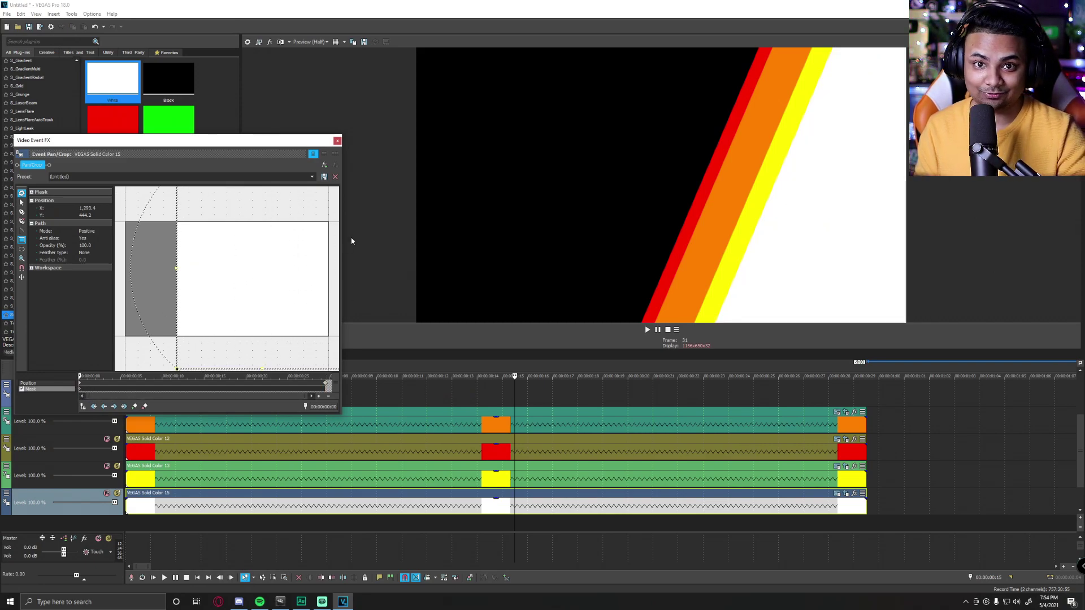
pyautogui.click(338, 141)
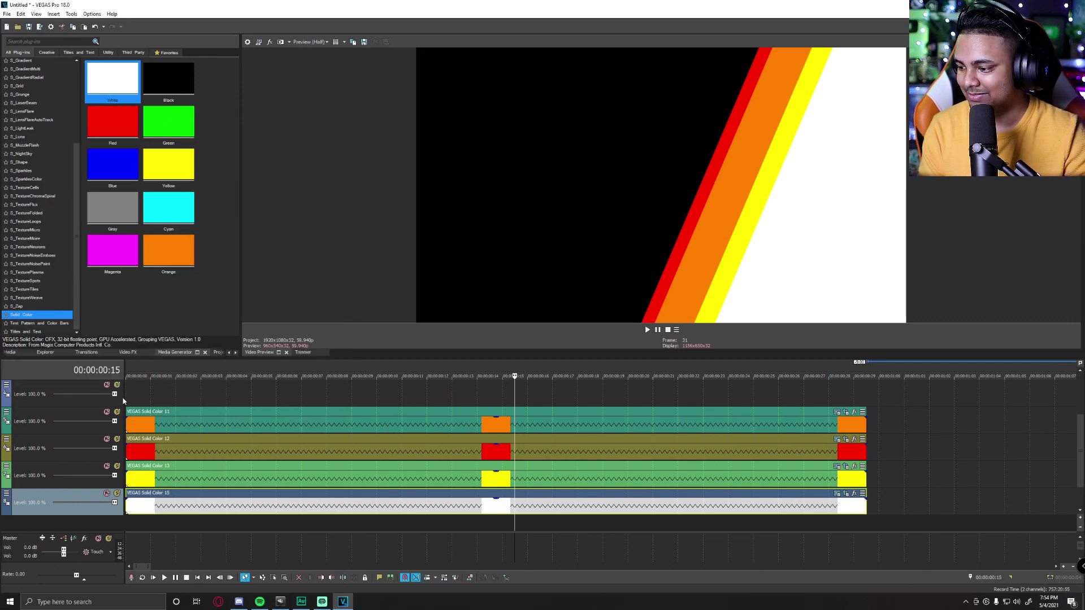
pyautogui.click(200, 404)
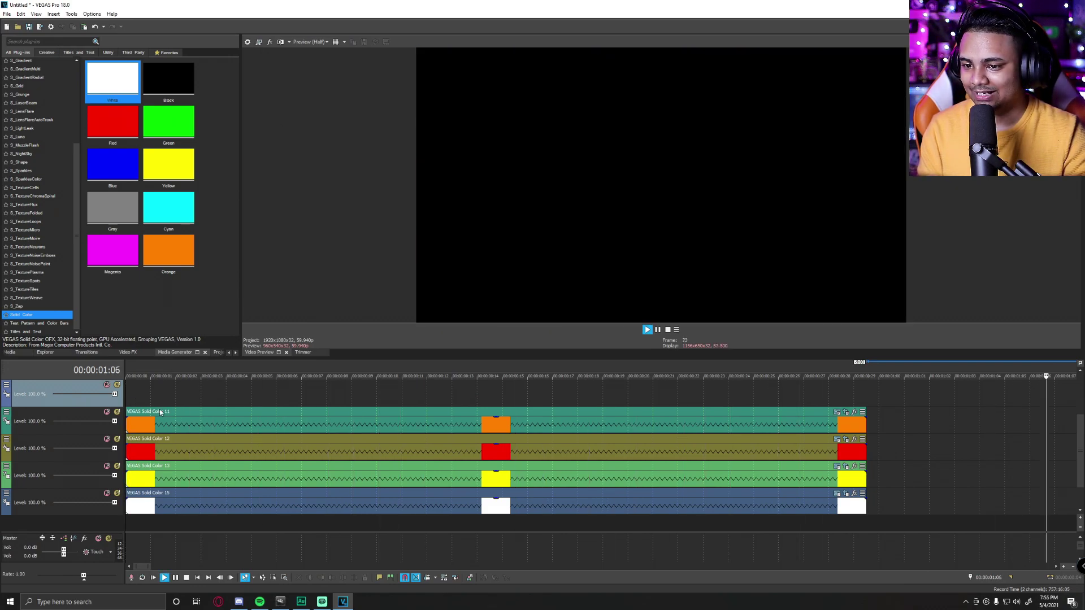
pyautogui.press('space')
# - Extend the white clip well past the end of the three stripe clips and play the result
pyautogui.scroll(-5, 542, 426)
pyautogui.moveTo(310, 505); pyautogui.dragTo(580, 504)
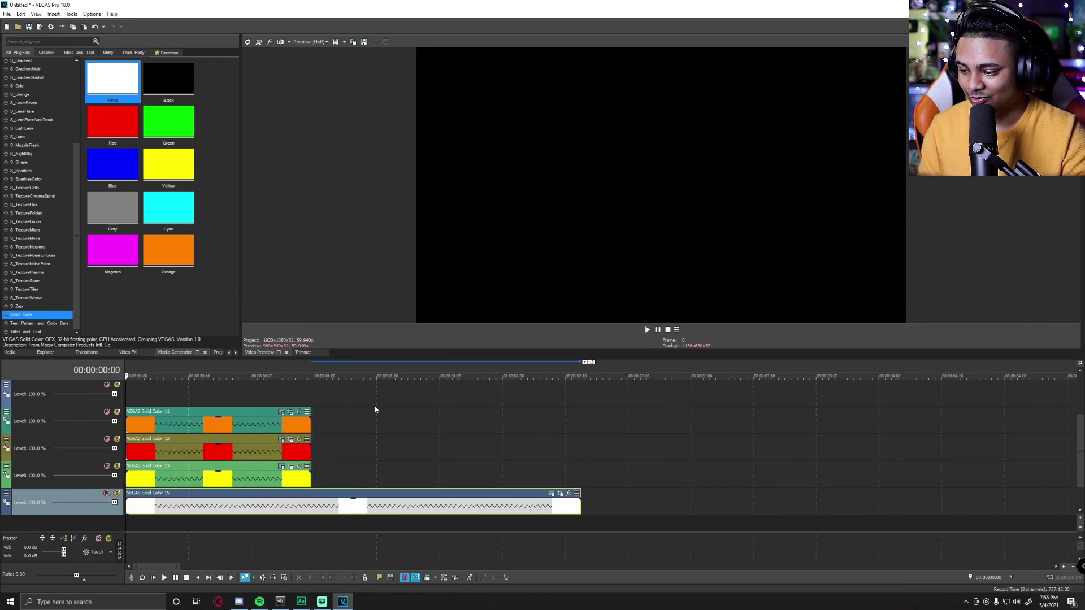
pyautogui.click(307, 392)
pyautogui.press('space')
pyautogui.press('space')
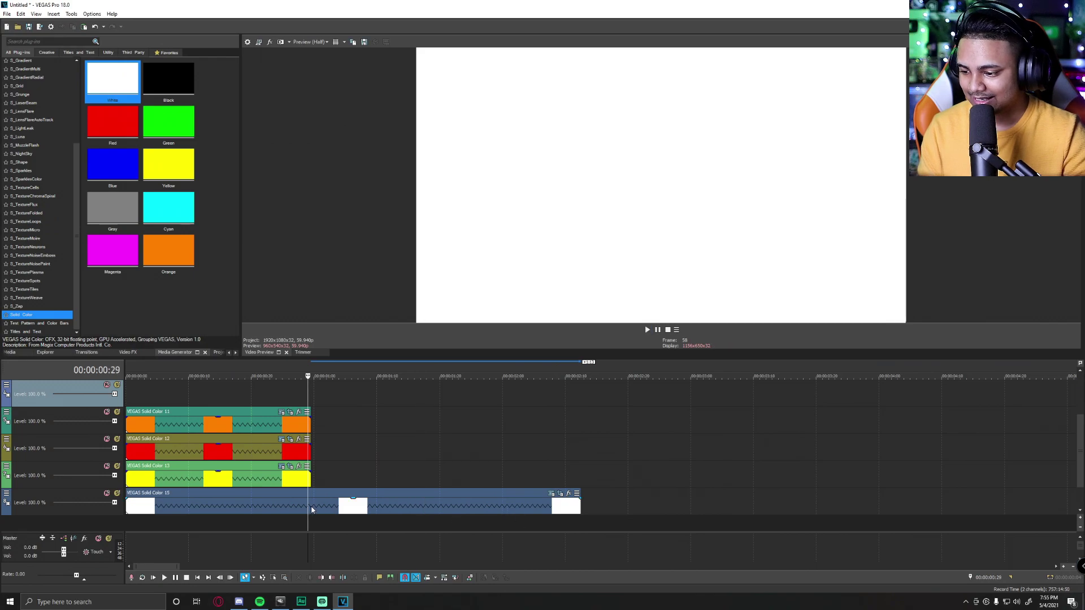
# - Split the white clip at 00:00:00:28 and delete the part after it
pyautogui.click(311, 509)
pyautogui.click(300, 508)
pyautogui.scroll(2, 344, 507)
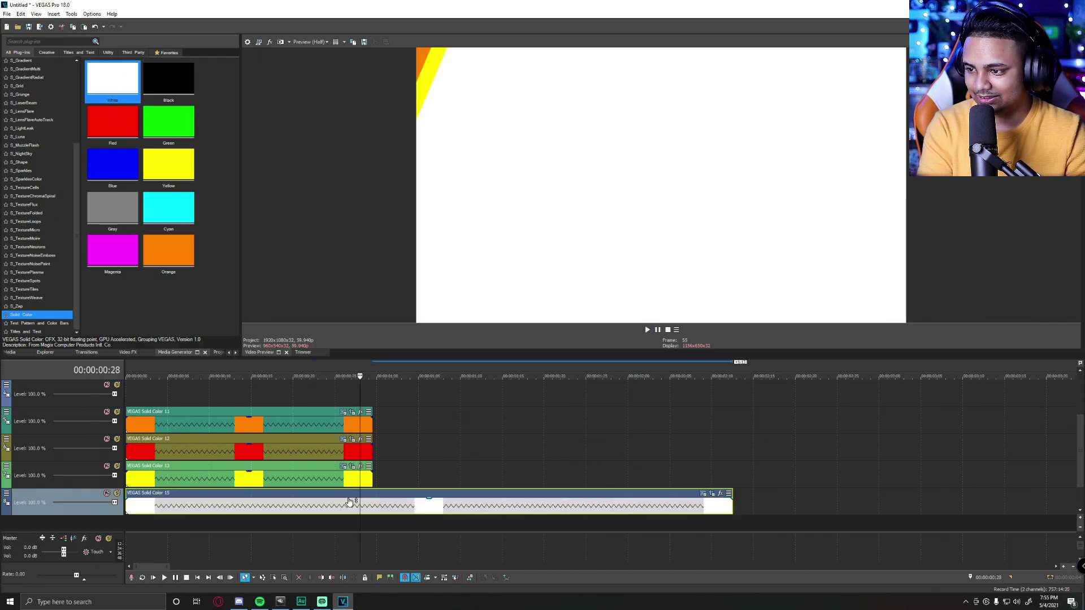
pyautogui.press('Right')
pyautogui.press('Right')
pyautogui.press('s')
pyautogui.press('Delete')
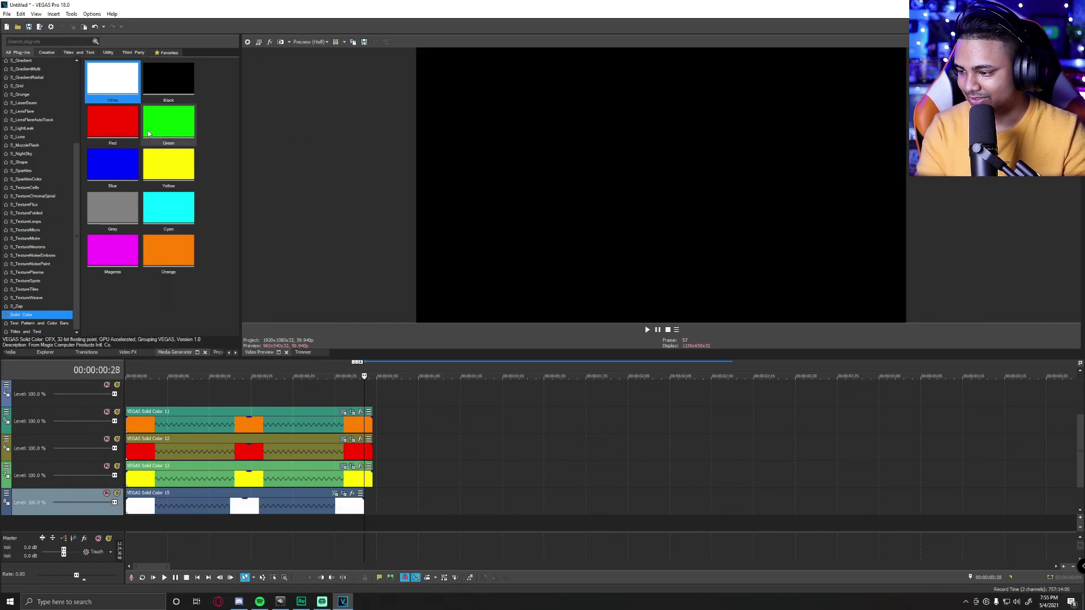
# - Add a second white solid color clip starting at 00:00:00:28, directly after the masked white clip
pyautogui.moveTo(370, 512); pyautogui.dragTo(371, 512)
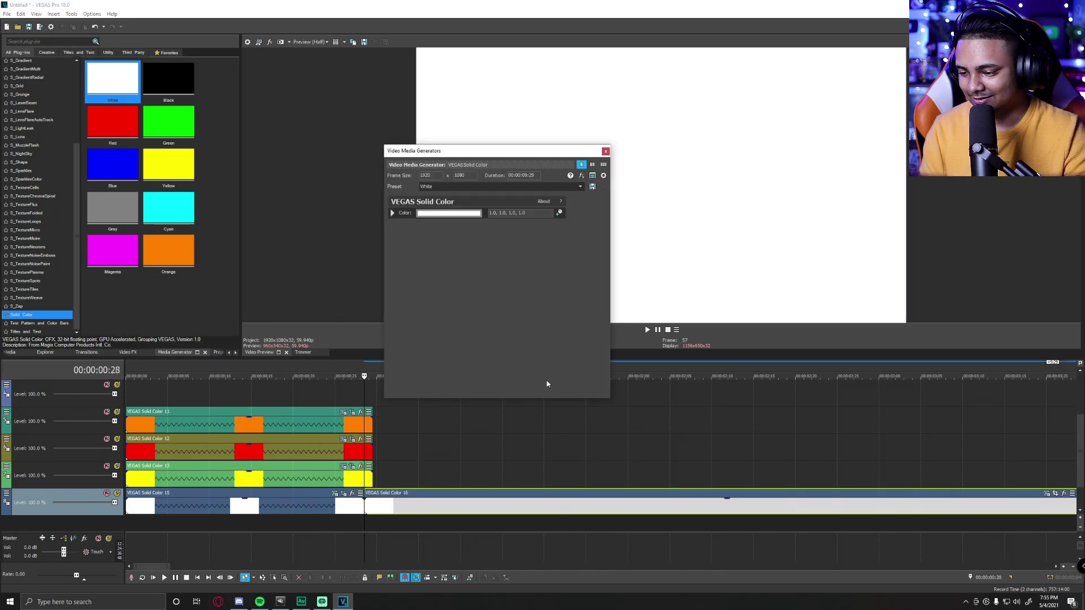
pyautogui.click(604, 151)
pyautogui.scroll(2, 455, 468)
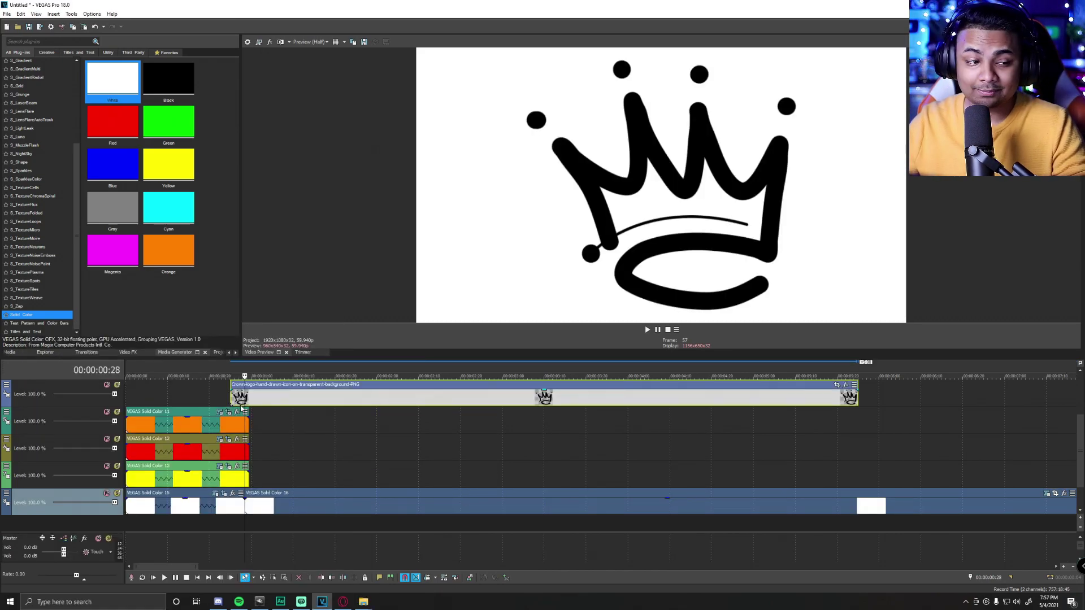
# - Move the crown logo clip earlier so that it starts at 00:00:00:20
pyautogui.click(217, 404)
pyautogui.scroll(2, 323, 405)
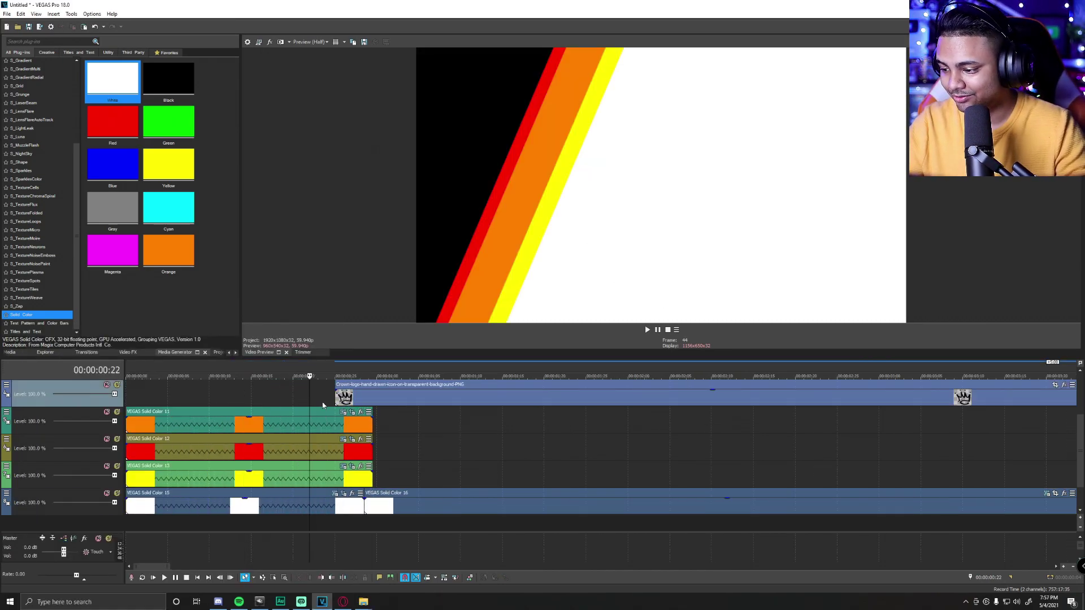
pyautogui.moveTo(346, 400); pyautogui.dragTo(320, 395)
pyautogui.scroll(-5, 532, 393)
pyautogui.scroll(4, 444, 404)
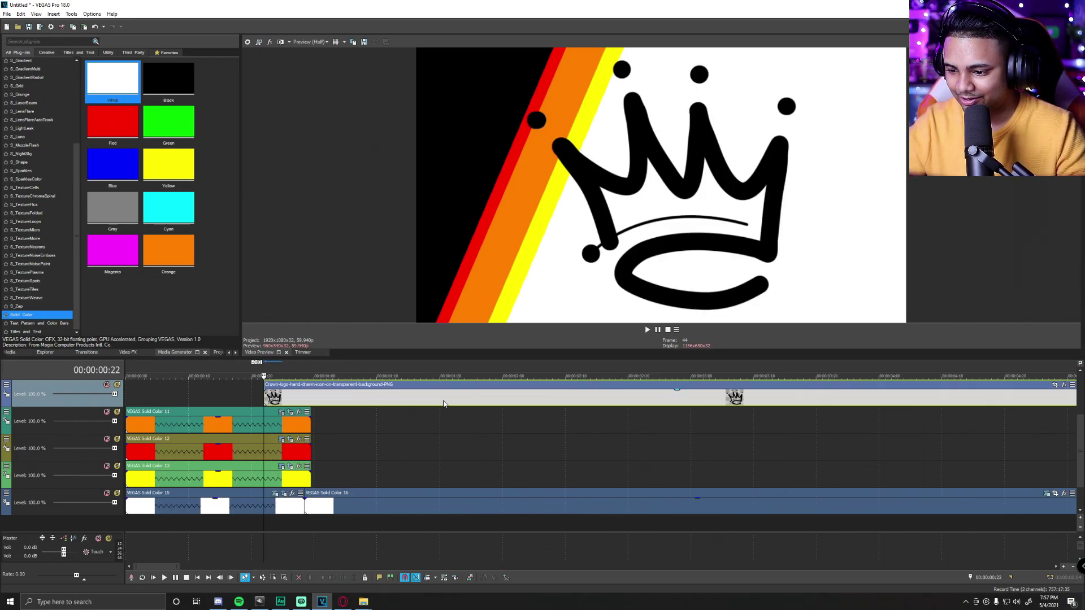
pyautogui.click(254, 402)
pyautogui.scroll(2, 327, 398)
pyautogui.moveTo(413, 400); pyautogui.dragTo(391, 400)
# - Split the crown logo clip at 00:00:01:14 and delete the part after it
pyautogui.scroll(-6, 615, 400)
pyautogui.click(201, 403)
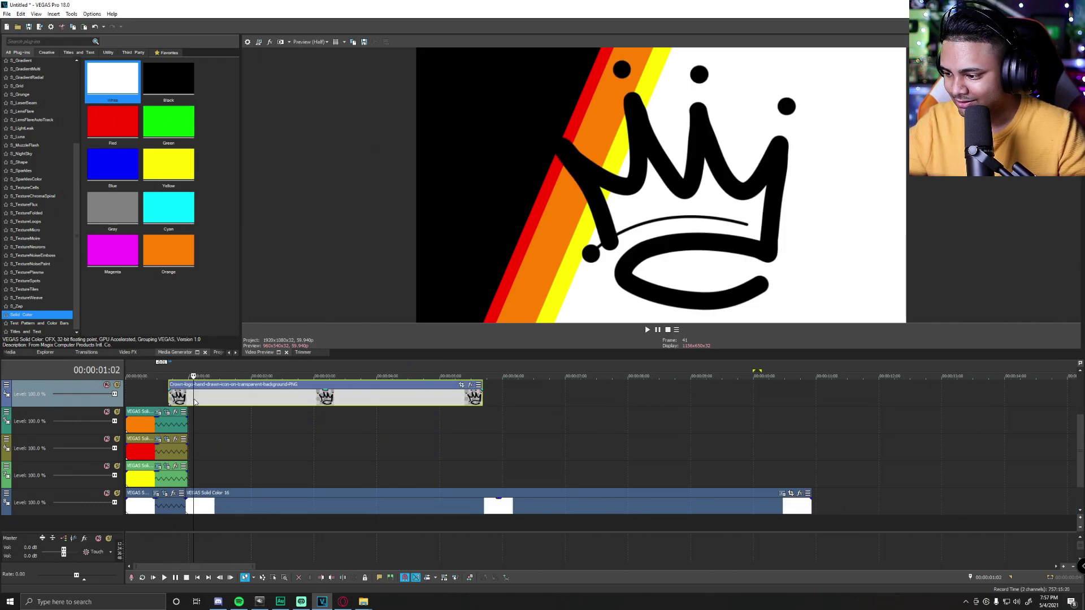
pyautogui.press('s')
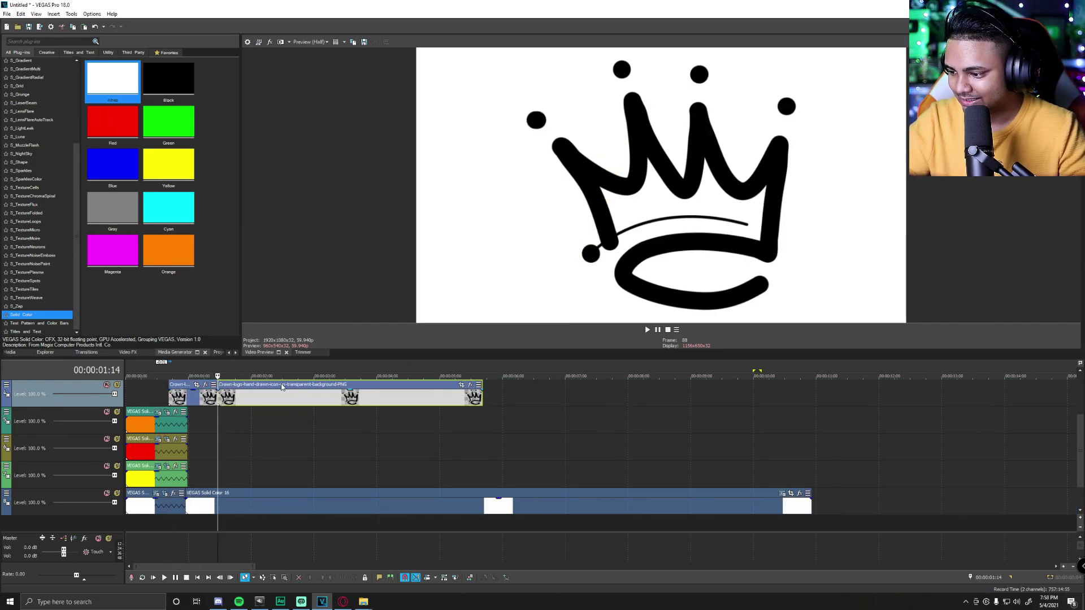
pyautogui.press('Delete')
# - Shrink the crown logo at its first frame by setting its pan/crop frame to 40,000 by 36,000
pyautogui.scroll(2, 213, 390)
pyautogui.click(212, 390)
pyautogui.scroll(2, 212, 390)
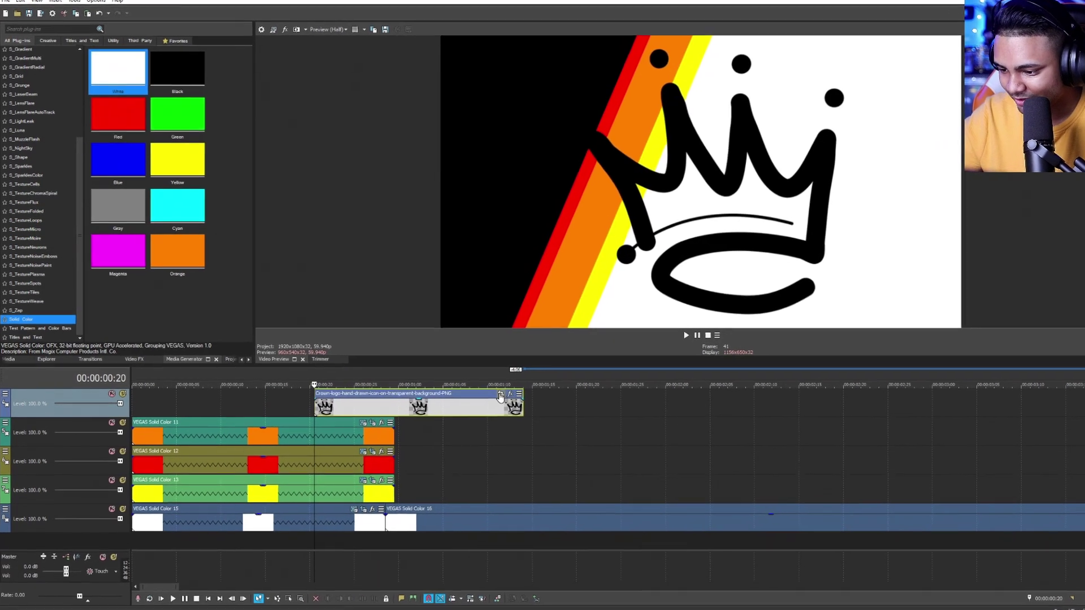
pyautogui.click(500, 398)
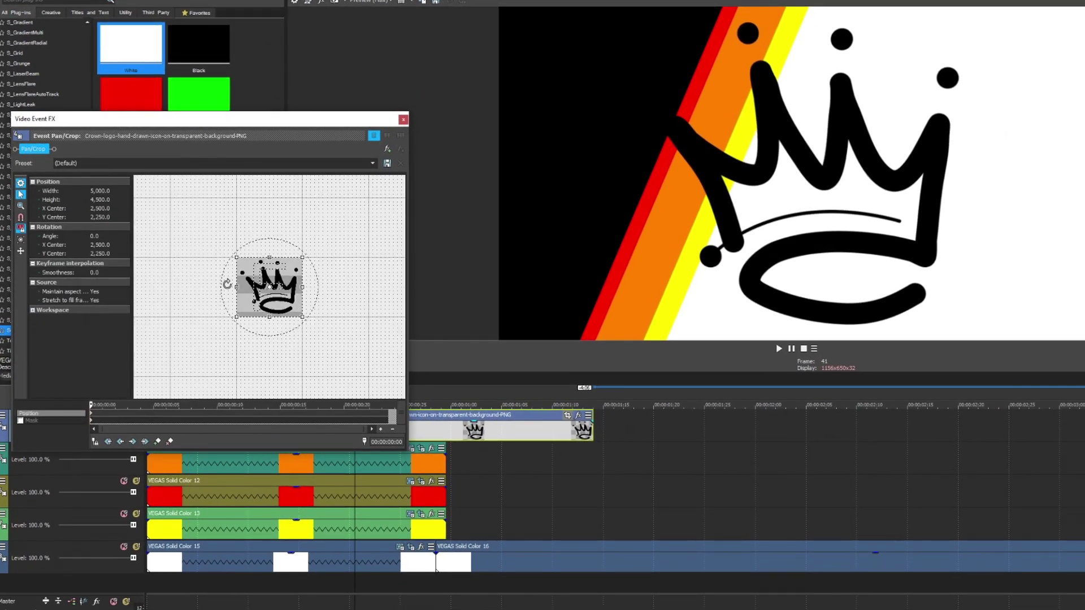
pyautogui.moveTo(272, 255); pyautogui.dragTo(275, 187)
pyautogui.rightClick(297, 281)
pyautogui.click(315, 287)
pyautogui.scroll(-1, 270, 258)
pyautogui.moveTo(271, 262); pyautogui.dragTo(301, 175)
pyautogui.scroll(-2, 321, 274)
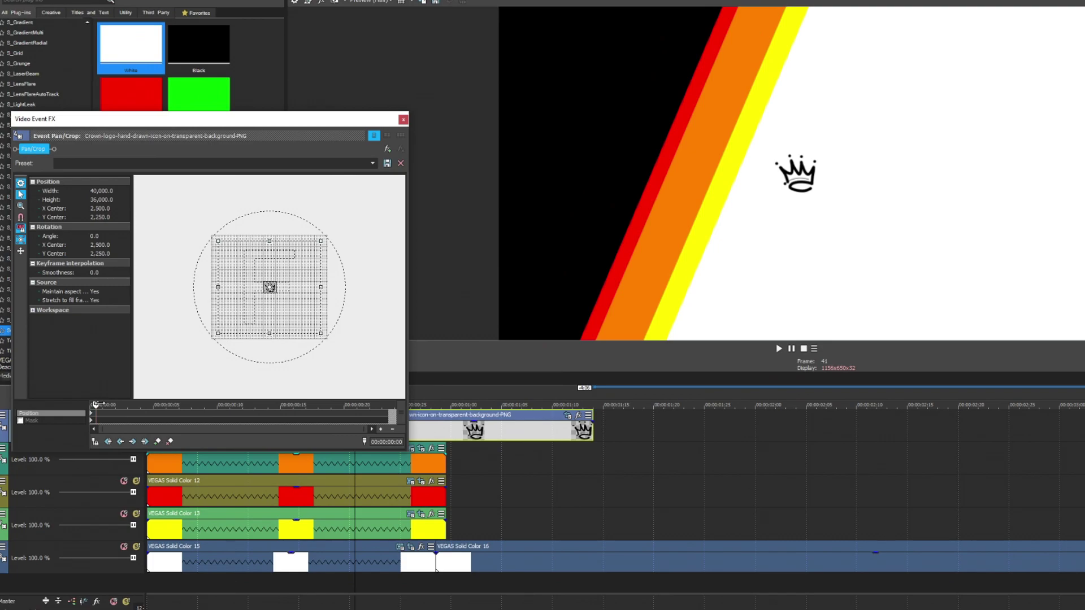
# - Restore the crown's crop frame at keyframe 00:00:00:01 and enlarge it to about 8,751 by 7,876
pyautogui.rightClick(270, 287)
pyautogui.click(294, 297)
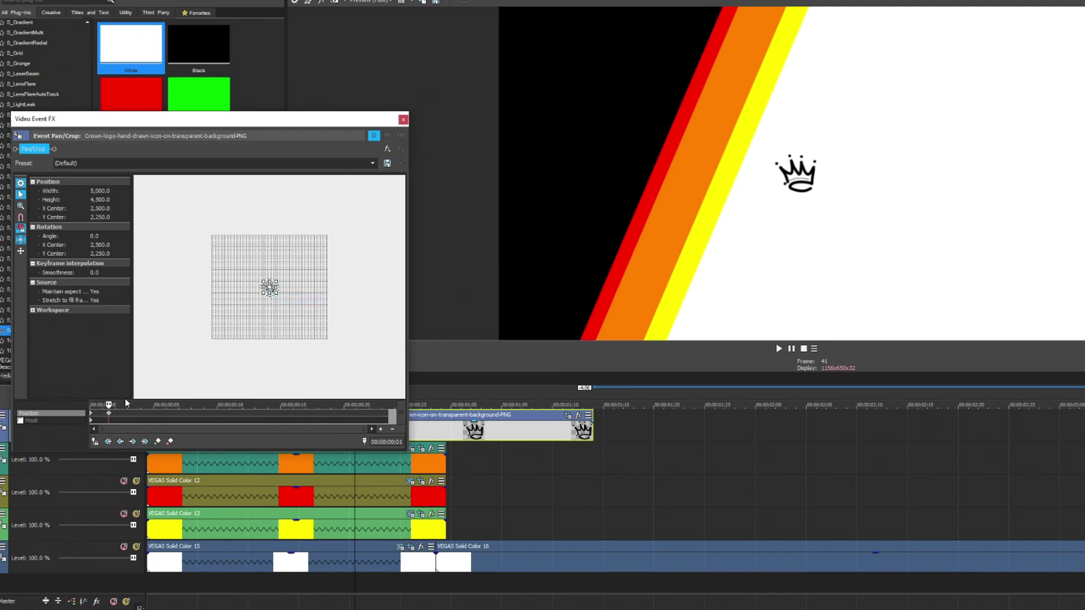
pyautogui.moveTo(321, 121); pyautogui.dragTo(1072, 225)
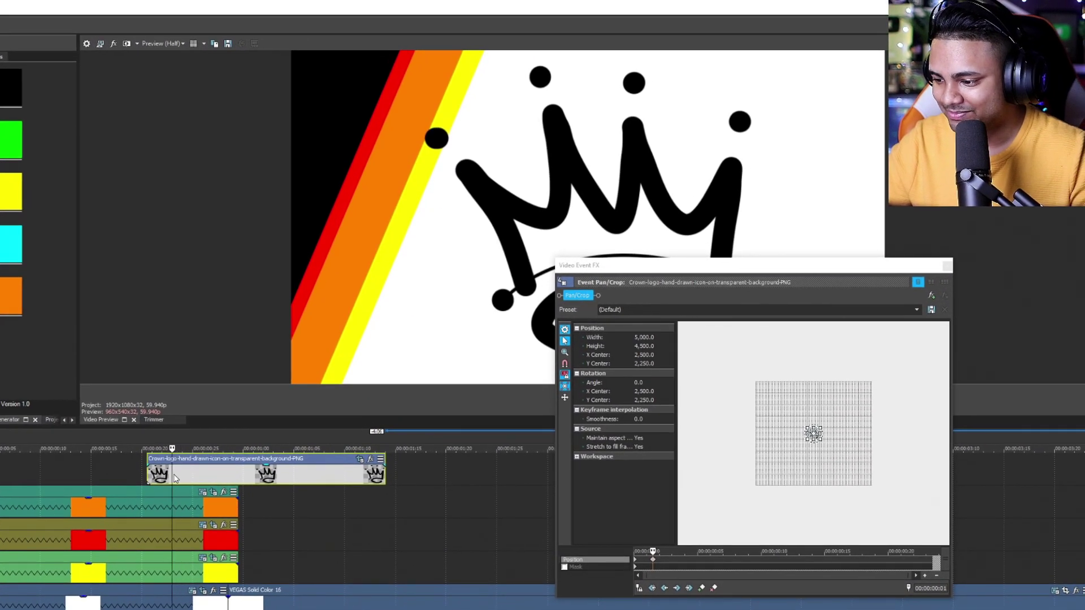
pyautogui.click(814, 433)
pyautogui.scroll(3, 814, 435)
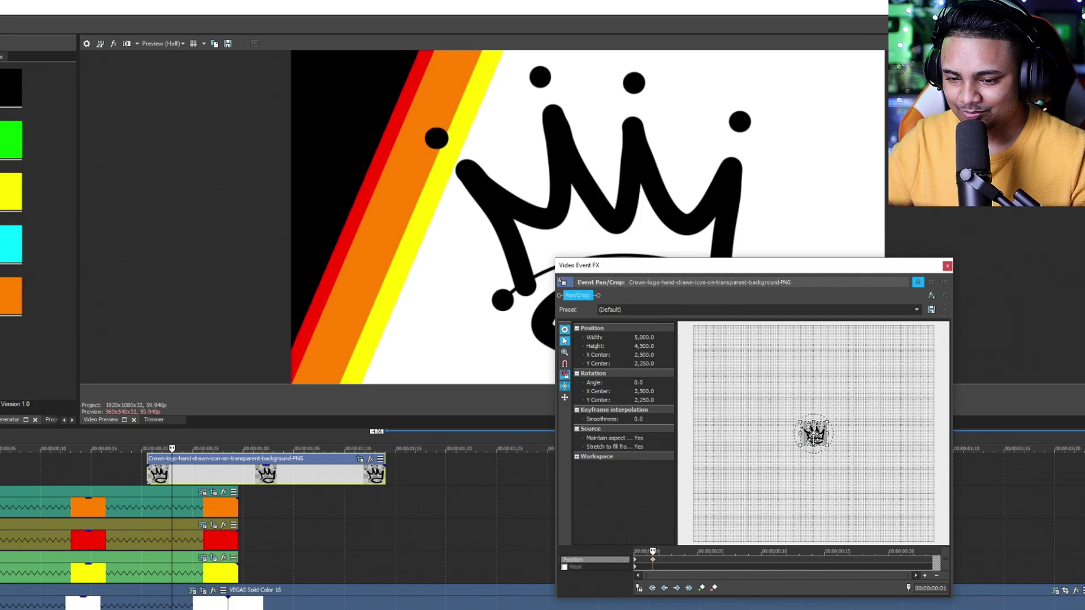
pyautogui.scroll(-5, 813, 433)
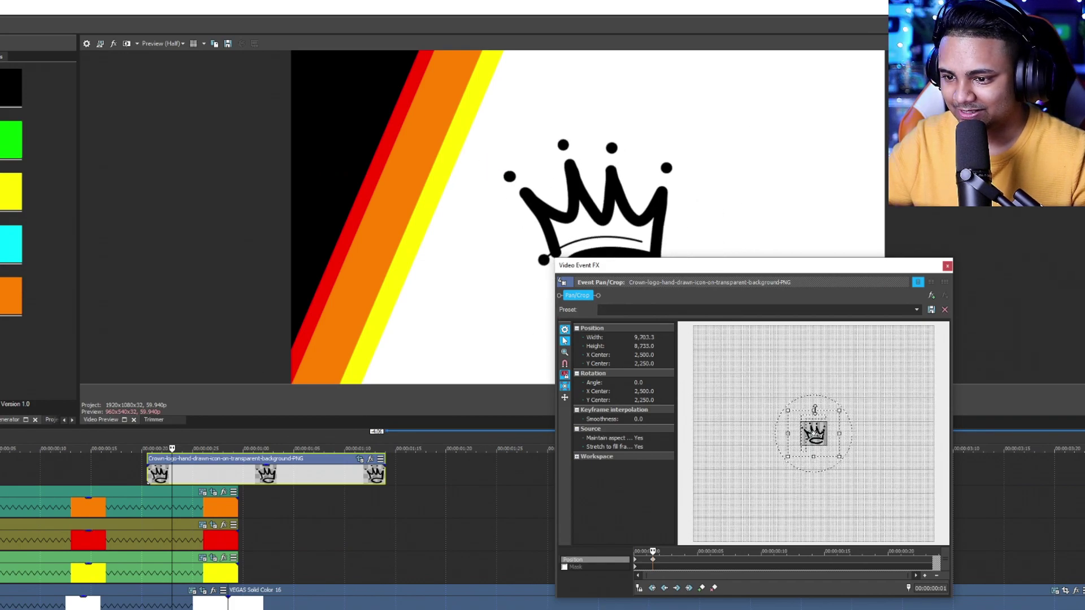
pyautogui.scroll(3, 775, 484)
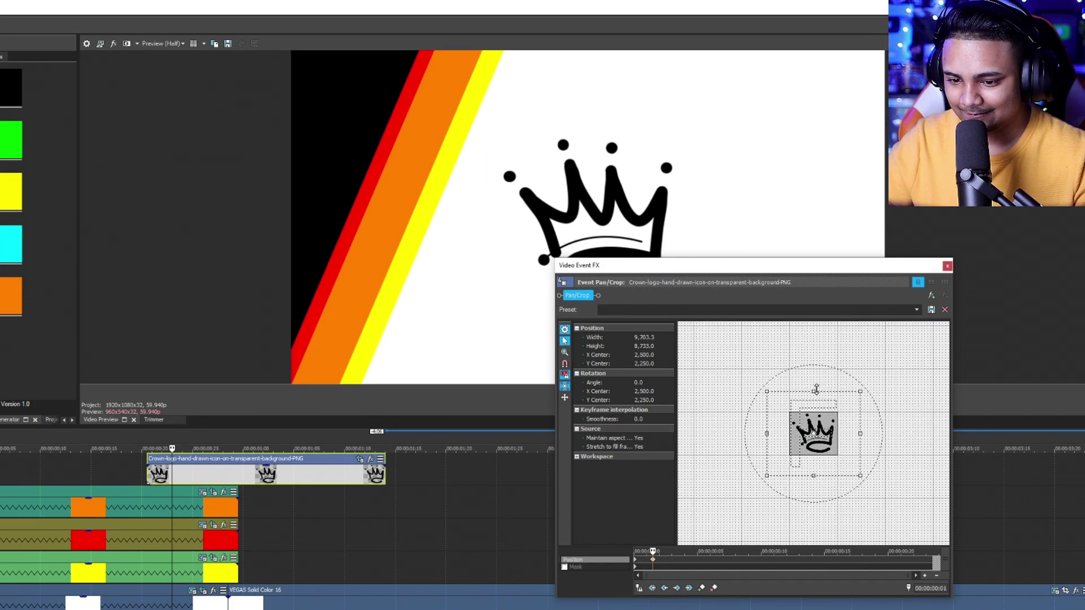
pyautogui.moveTo(816, 389); pyautogui.dragTo(812, 400)
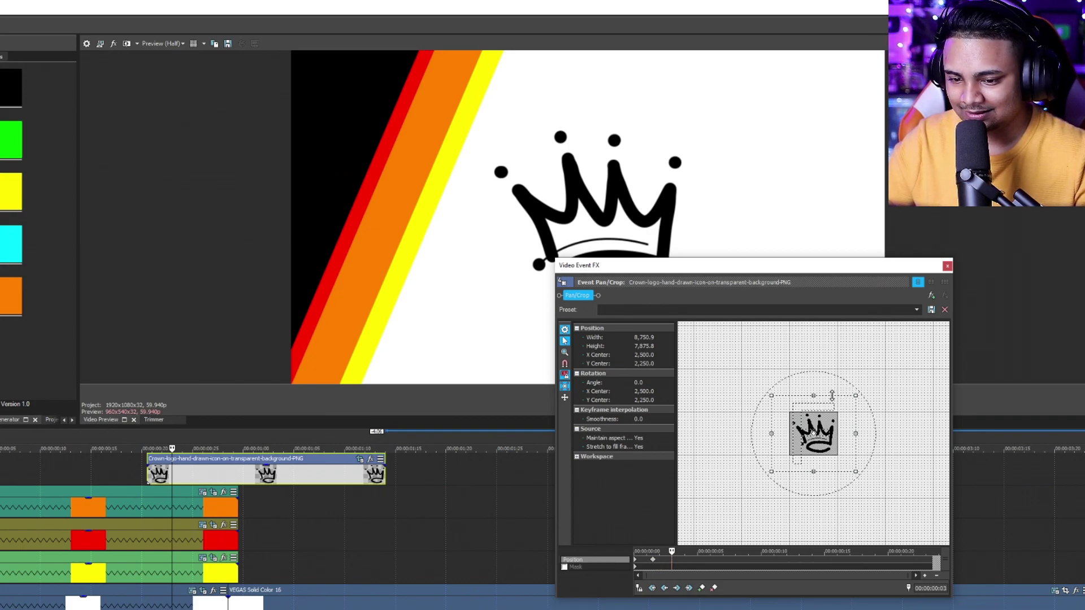
# - Keyframe the crown's crop width to about 11,251 at 00:00:00:03, 12,679 at 00:00:00:19 and 40,000 at 00:00:00:23
pyautogui.moveTo(832, 395); pyautogui.dragTo(831, 386)
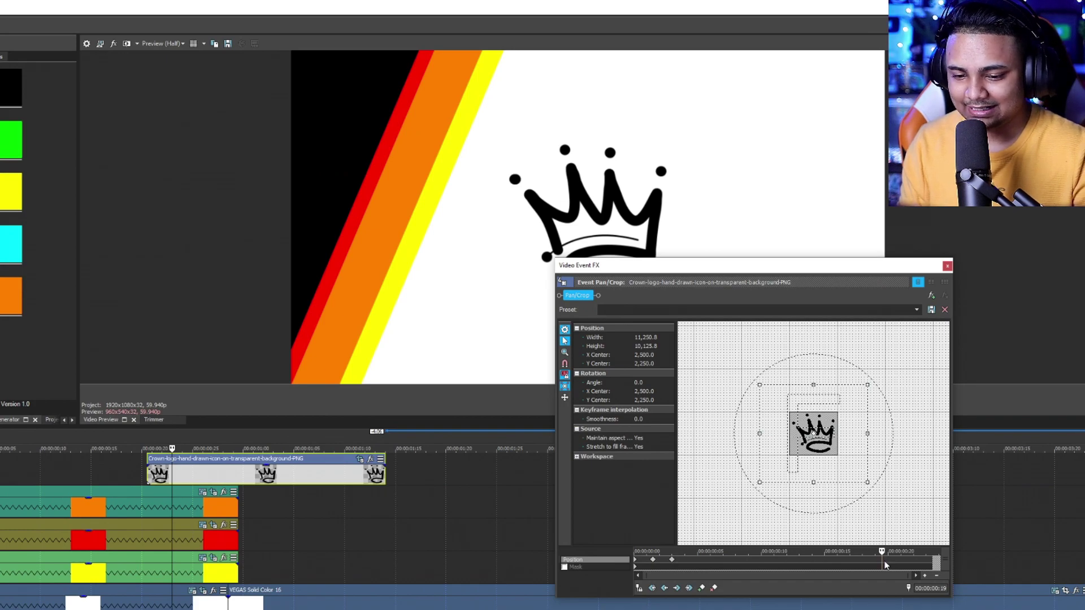
pyautogui.moveTo(824, 385); pyautogui.dragTo(823, 378)
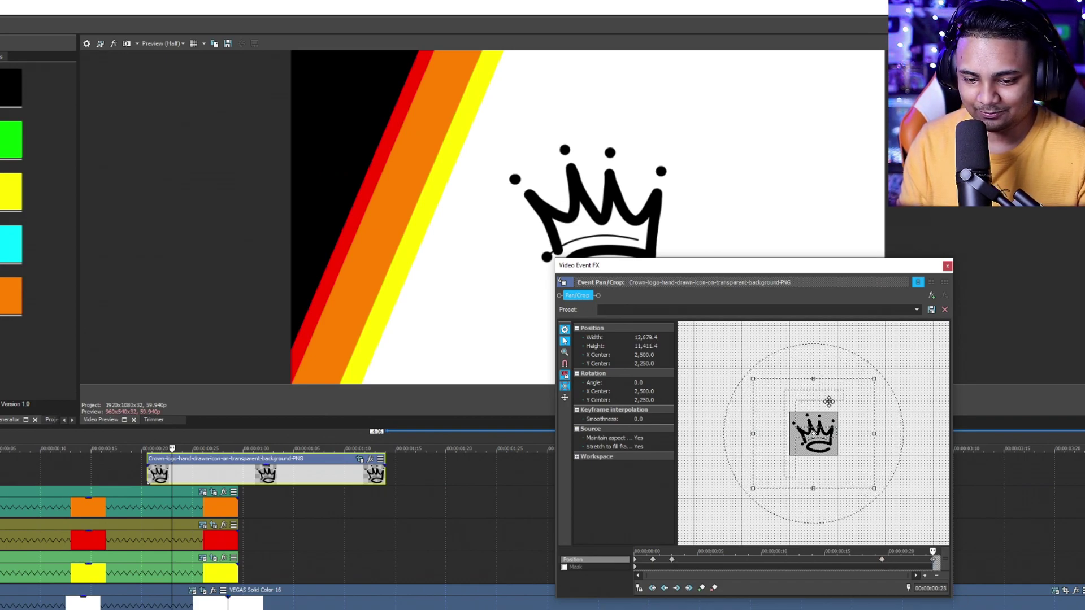
pyautogui.moveTo(820, 379); pyautogui.dragTo(821, 254)
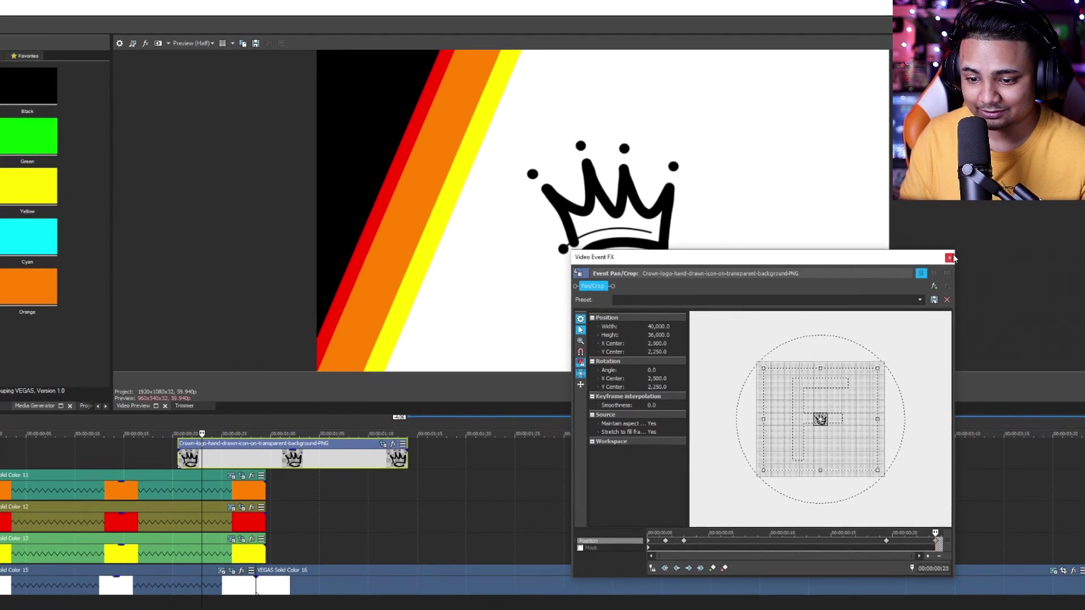
# - Close the crown's pan/crop settings and play the logo animation from the start of the crown clip
pyautogui.click(947, 266)
pyautogui.click(147, 470)
pyautogui.press('space')
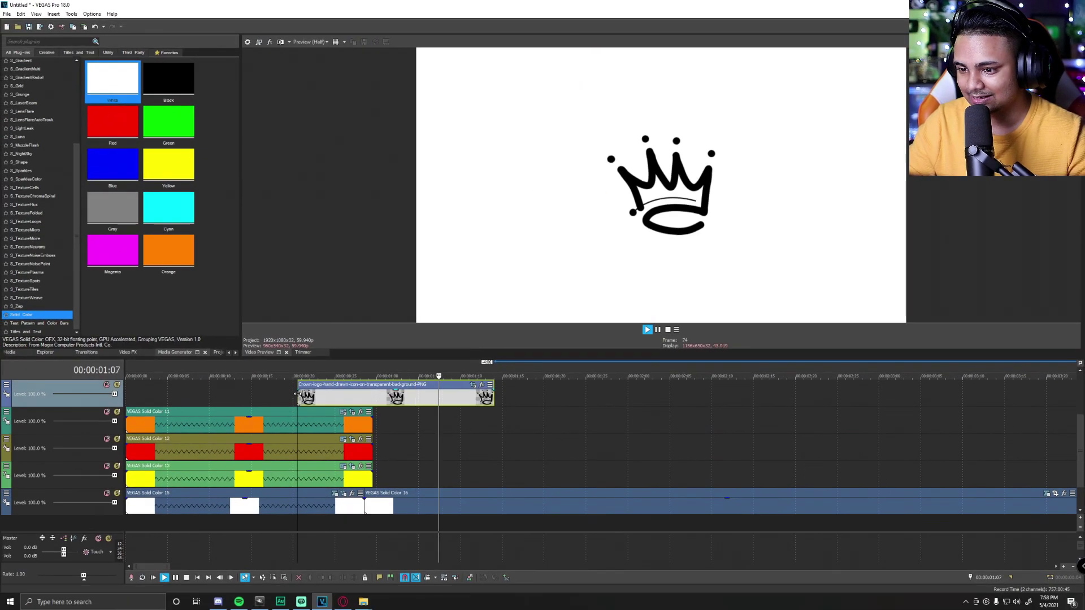
pyautogui.press('space')
# - Select a time range from just before the crown clip to just past its end and play it
pyautogui.moveTo(501, 421); pyautogui.dragTo(261, 425)
pyautogui.press('space')
pyautogui.press('space')
pyautogui.press('space')
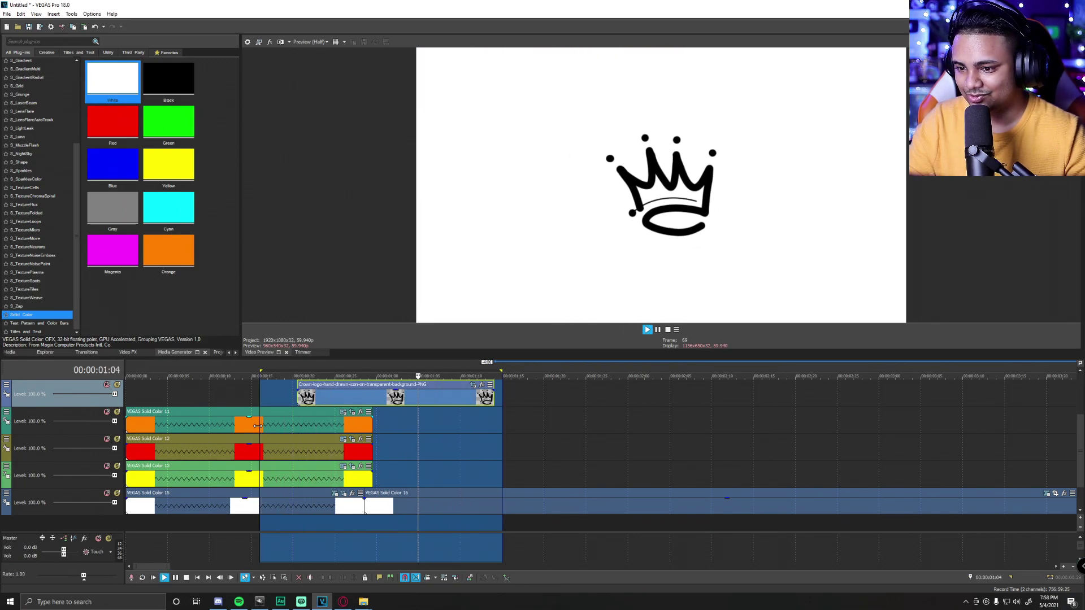
# - Play the transition from 00:00:00:07 to check the crown logo animation against the stripes
pyautogui.click(189, 397)
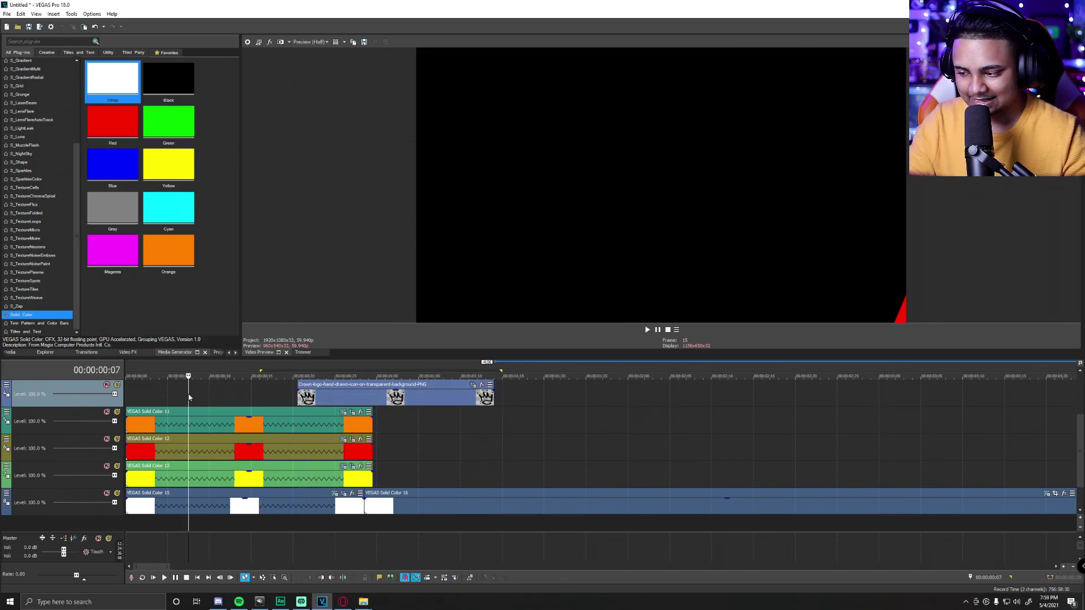
pyautogui.press('space')
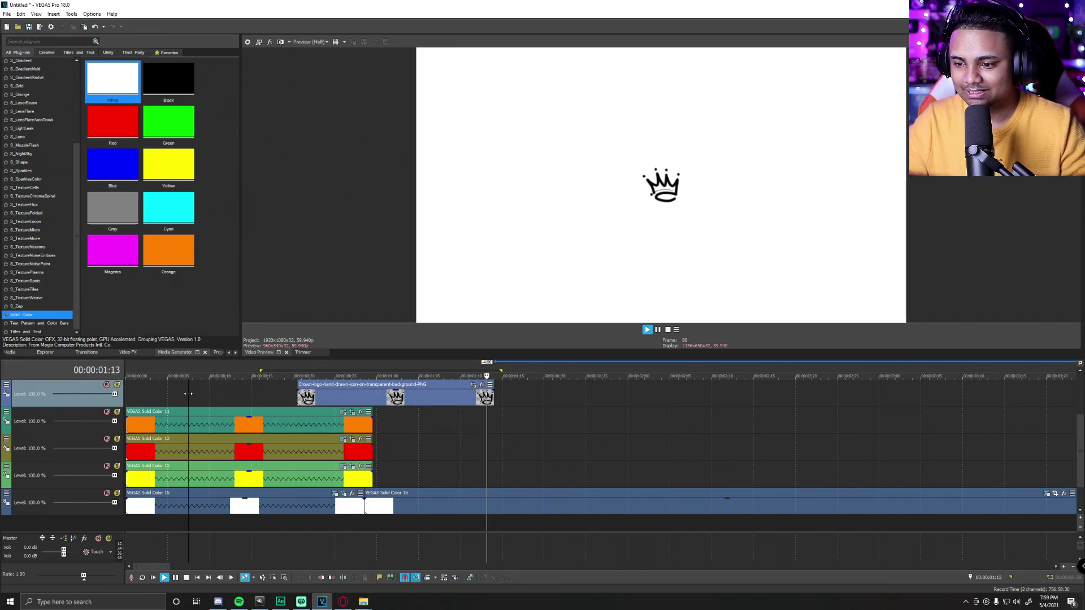
pyautogui.press('space')
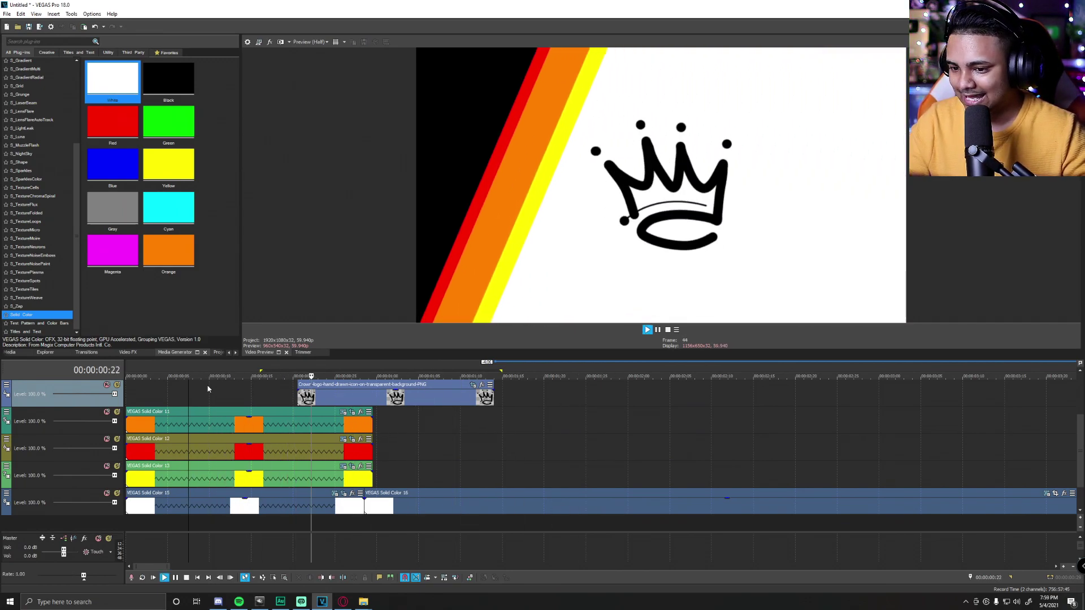
pyautogui.press('space')
pyautogui.press('space')
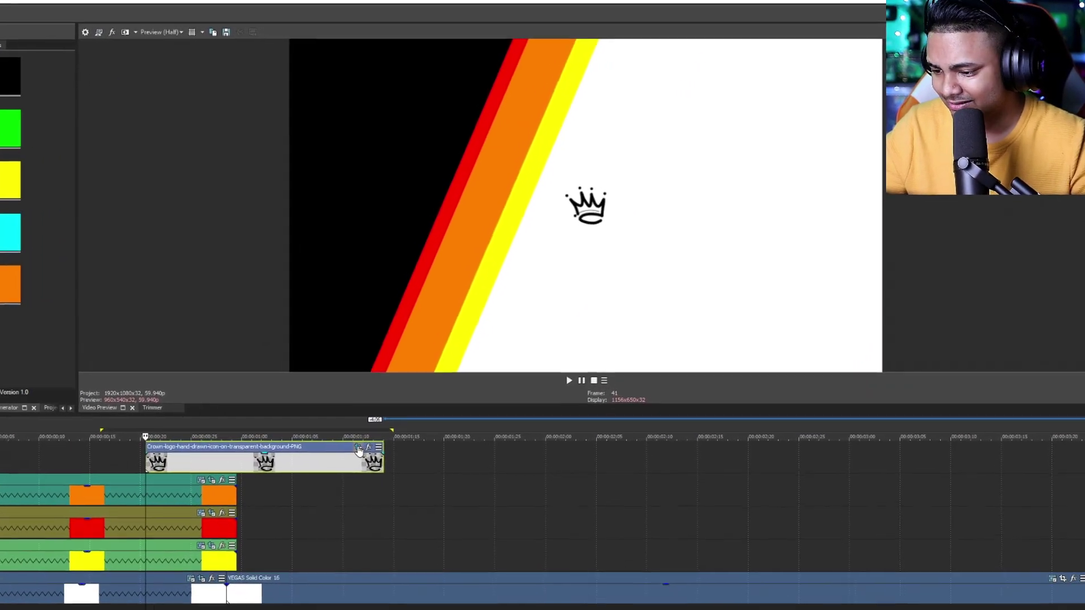
# - Retime the crown's three middle crop keyframes to about 00:00:00:04, 00:00:00:07 and 00:00:00:18, and close its pan/crop settings
pyautogui.click(409, 423)
pyautogui.moveTo(688, 540); pyautogui.dragTo(725, 540)
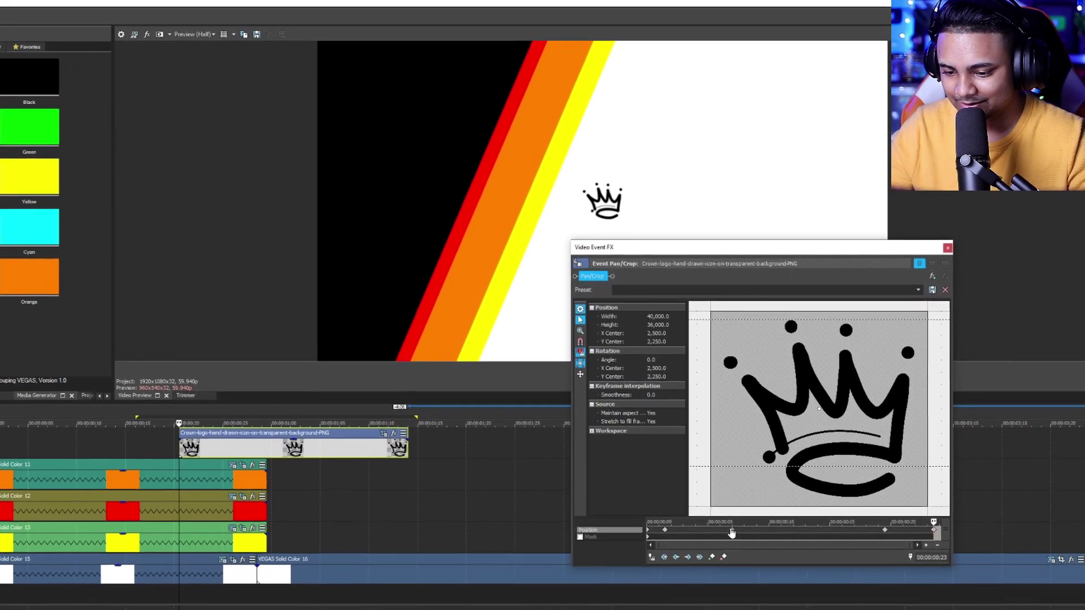
pyautogui.moveTo(656, 541); pyautogui.dragTo(688, 541)
pyautogui.moveTo(895, 502); pyautogui.dragTo(878, 501)
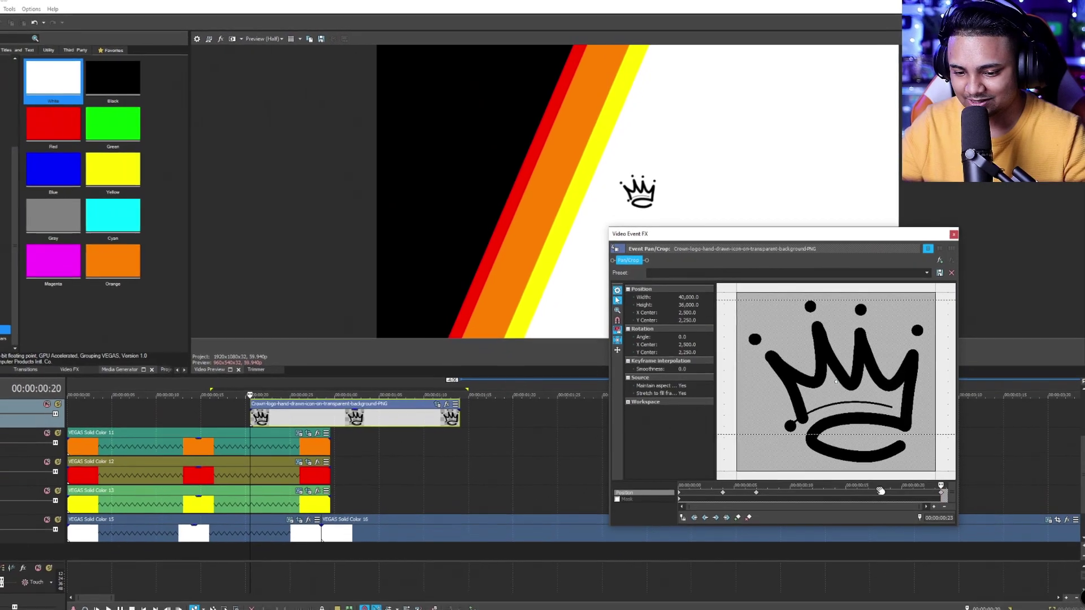
pyautogui.click(951, 238)
# - Play a time range running from well before the crown clip to past its end
pyautogui.press('space')
pyautogui.press('space')
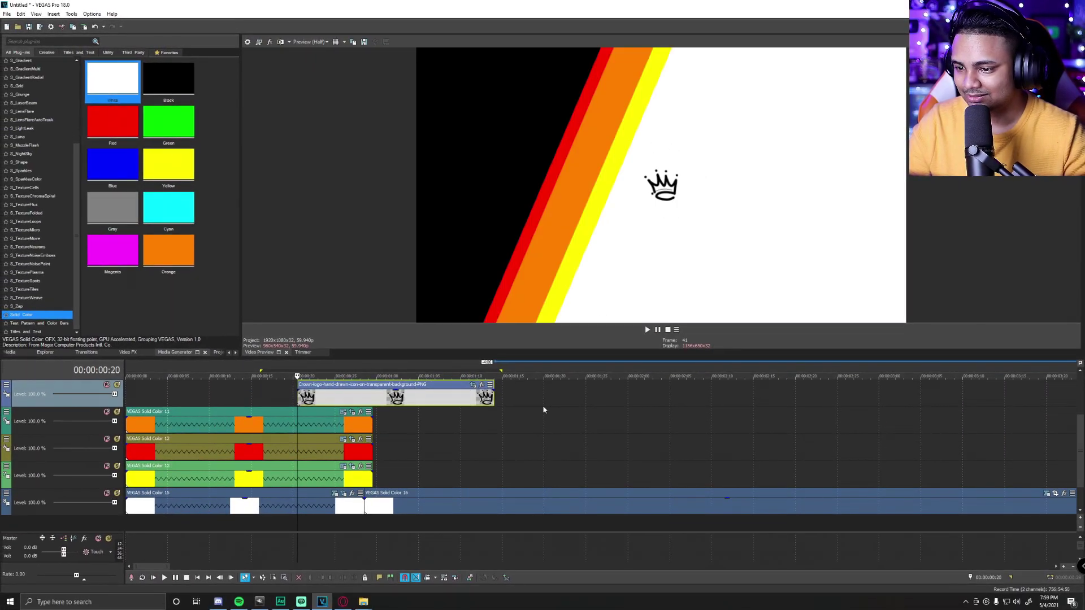
pyautogui.moveTo(555, 408); pyautogui.dragTo(219, 403)
pyautogui.press('space')
pyautogui.press('space')
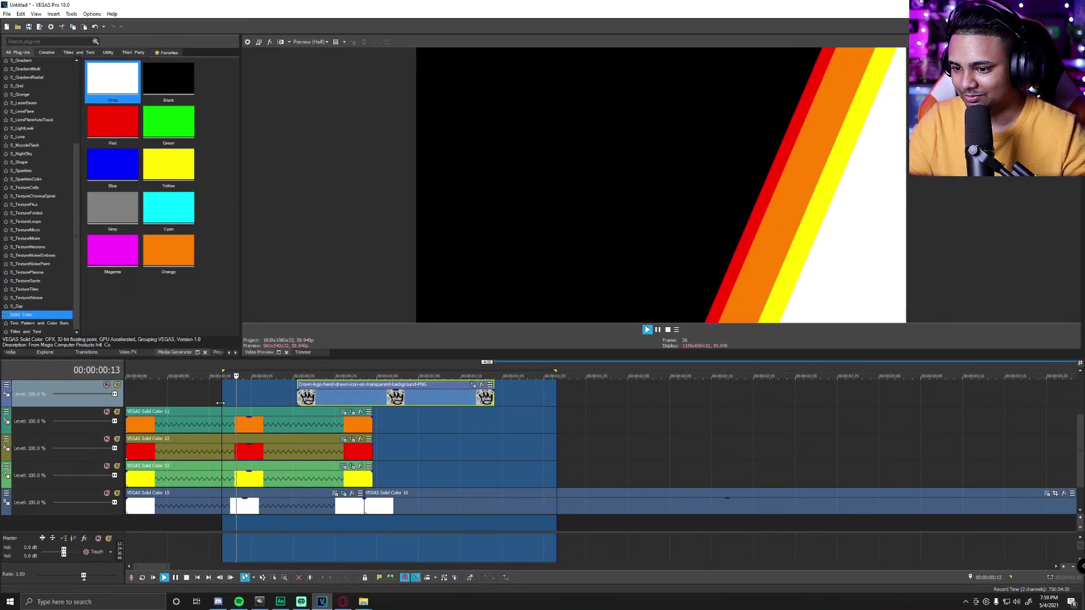
pyautogui.click(482, 435)
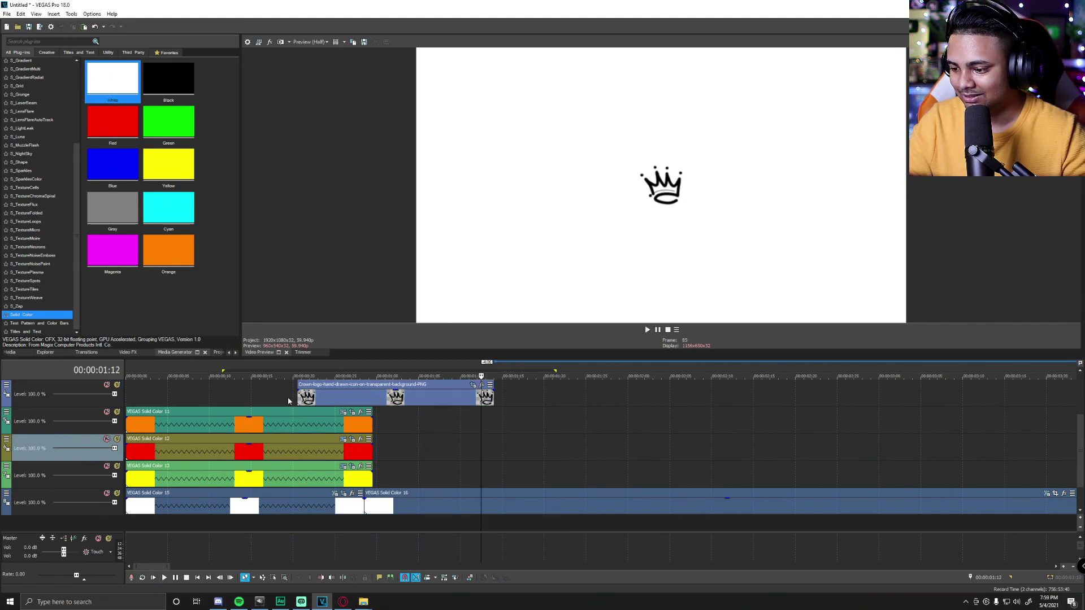
# - Play the whole transition from the start of the timeline
pyautogui.click(128, 396)
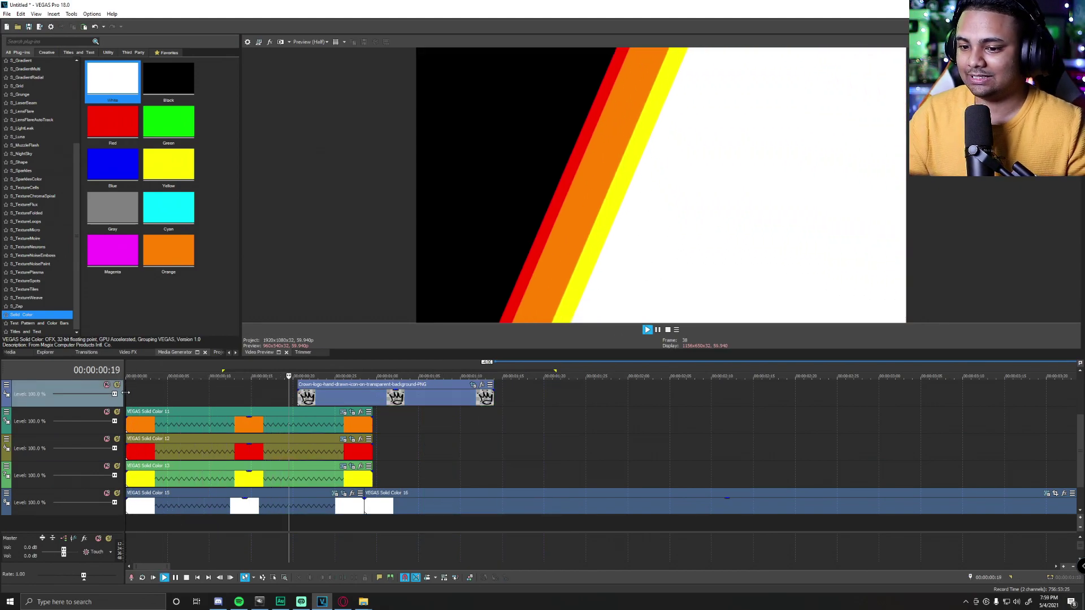
pyautogui.press('space')
pyautogui.press('space')
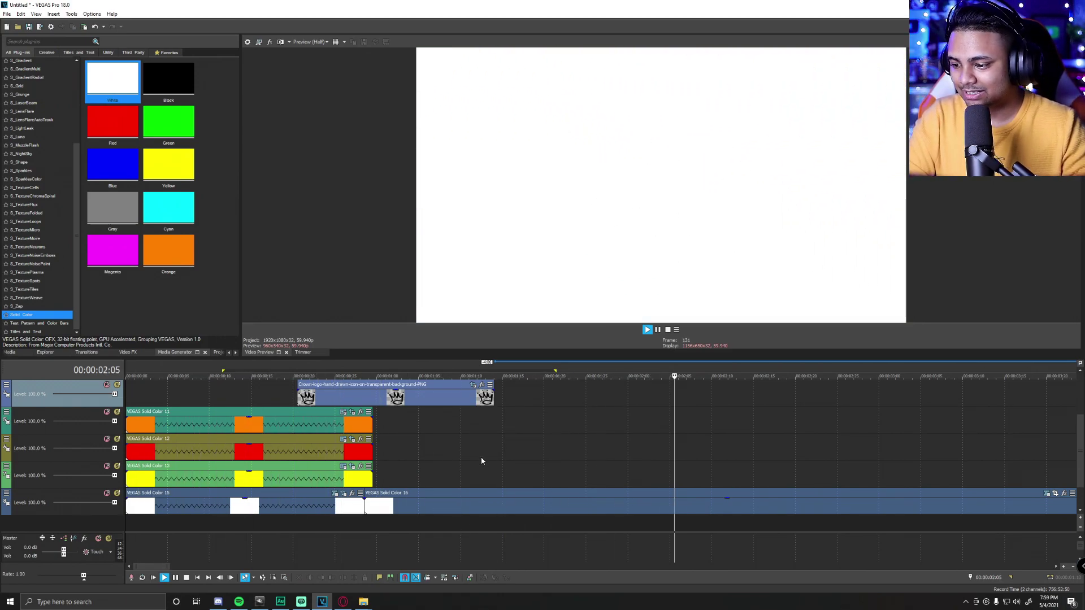
pyautogui.press('space')
# - Duplicate the orange, red and yellow stripe clips at 00:00:01:14, creating new copies of the source media
pyautogui.click(493, 461)
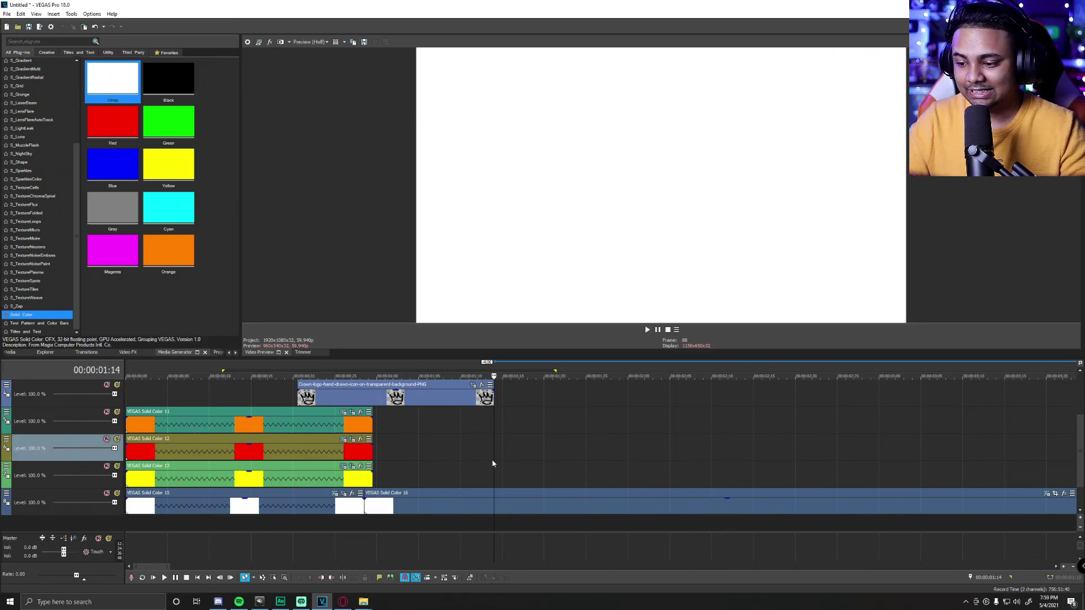
pyautogui.keyDown('ctrl'); pyautogui.click(318, 473); pyautogui.keyUp('ctrl')
pyautogui.keyDown('ctrl'); pyautogui.click(318, 450); pyautogui.keyUp('ctrl')
pyautogui.keyDown('ctrl'); pyautogui.click(318, 425); pyautogui.keyUp('ctrl')
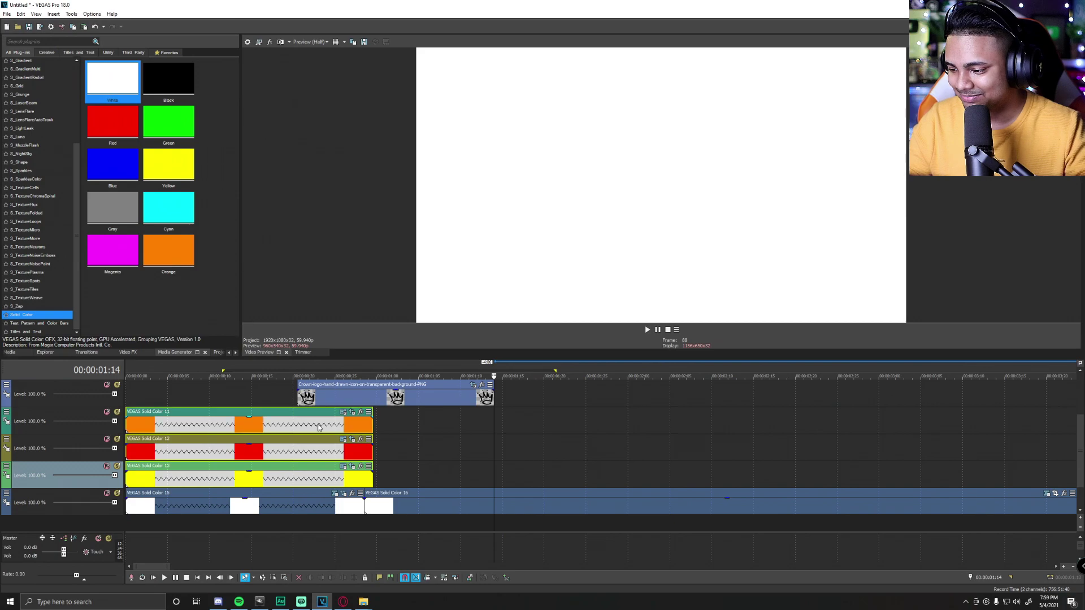
pyautogui.click(498, 432)
pyautogui.hotkey('ctrl', 'v')
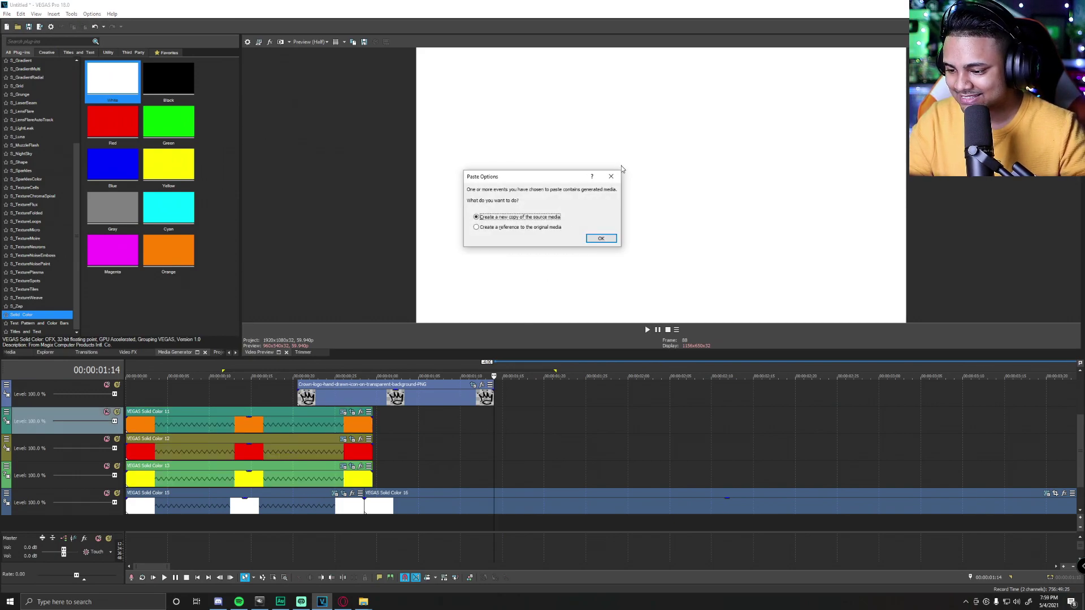
pyautogui.click(601, 239)
# - Shift the three duplicated stripe clips slightly earlier so they overlap the end of the crown clip
pyautogui.click(482, 431)
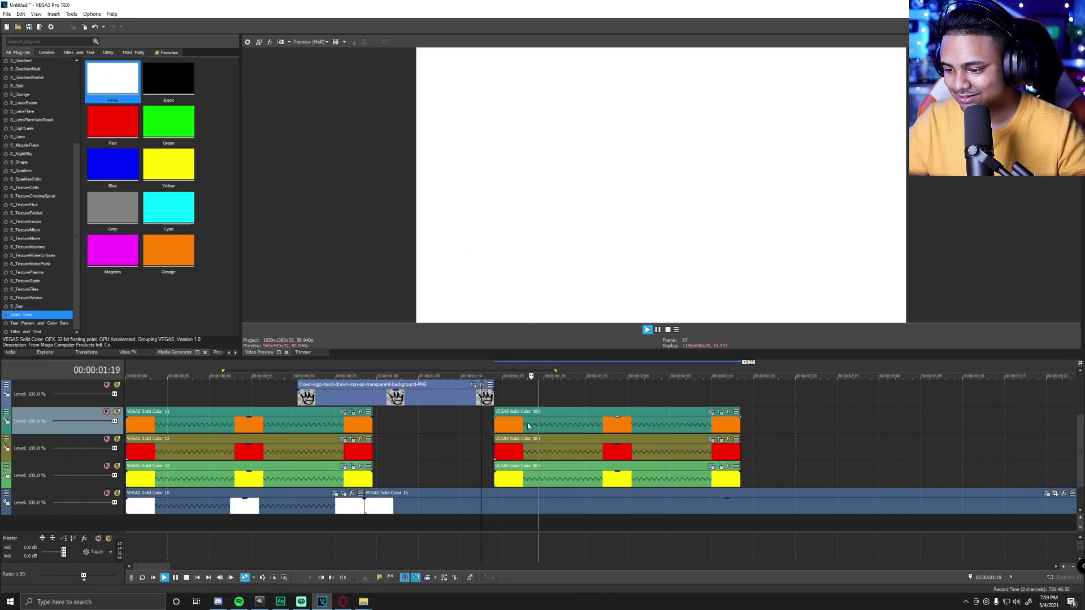
pyautogui.click(509, 427)
pyautogui.keyDown('ctrl'); pyautogui.click(513, 451); pyautogui.keyUp('ctrl')
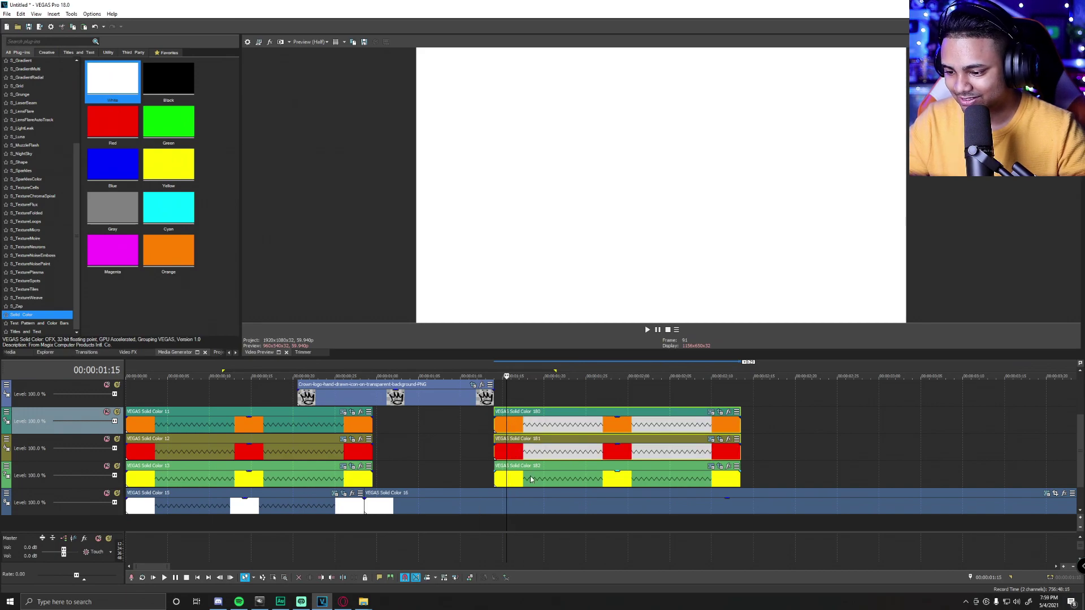
pyautogui.keyDown('ctrl'); pyautogui.click(531, 479); pyautogui.keyUp('ctrl')
pyautogui.moveTo(550, 426); pyautogui.dragTo(521, 426)
pyautogui.click(457, 427)
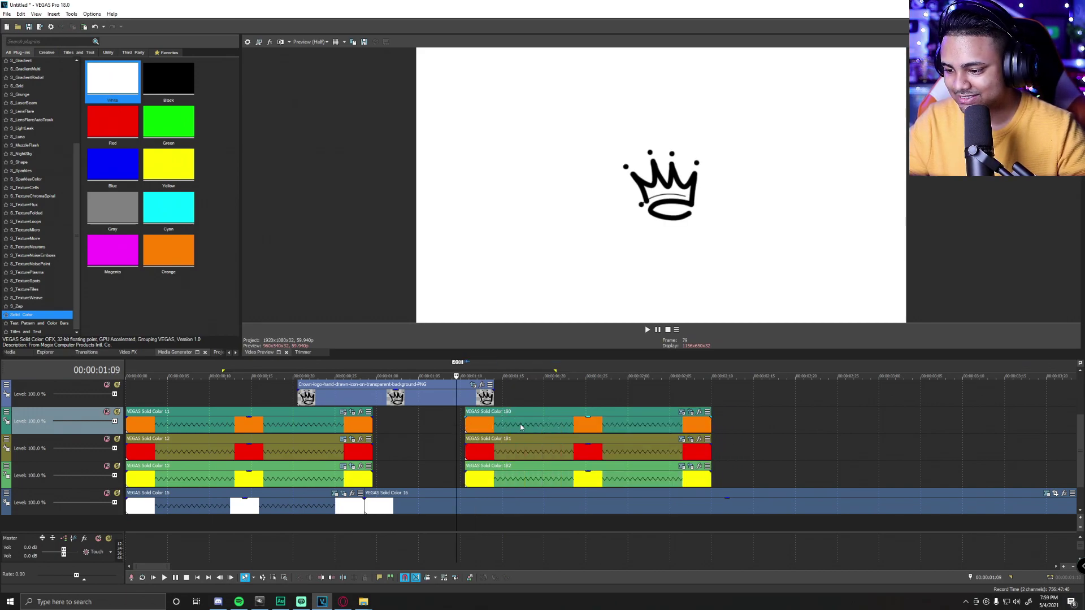
# - Move the three duplicated stripe clips earlier so they start directly at the end of the original stripe clips
pyautogui.scroll(2, 521, 428)
pyautogui.click(654, 432)
pyautogui.keyDown('ctrl'); pyautogui.click(648, 451); pyautogui.keyUp('ctrl')
pyautogui.click(588, 456)
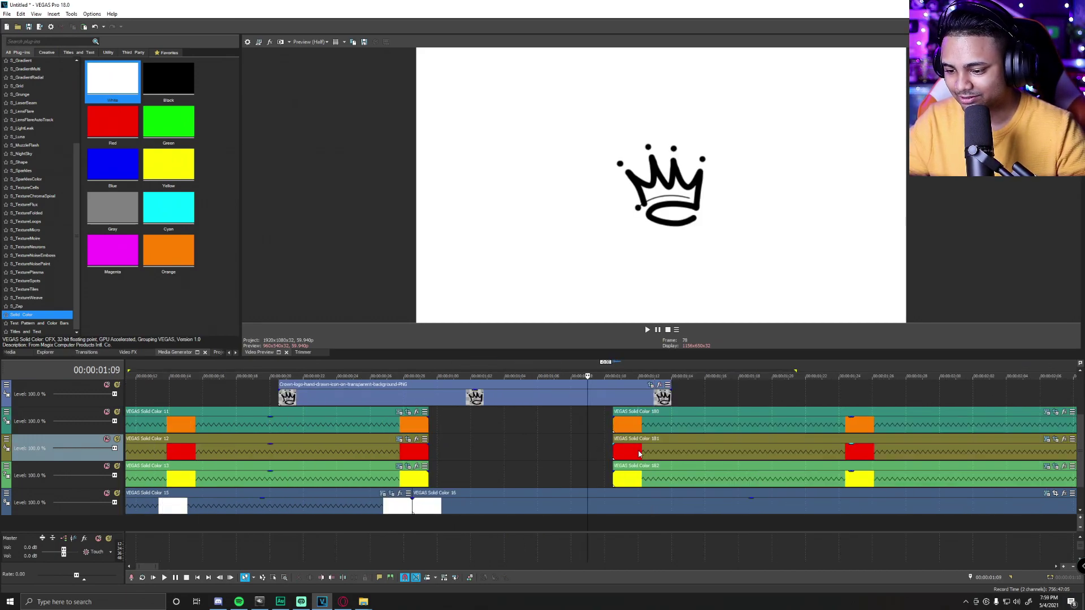
pyautogui.click(639, 452)
pyautogui.keyDown('ctrl'); pyautogui.click(650, 479); pyautogui.keyUp('ctrl')
pyautogui.keyDown('ctrl'); pyautogui.click(672, 425); pyautogui.keyUp('ctrl')
pyautogui.moveTo(672, 425); pyautogui.dragTo(486, 425)
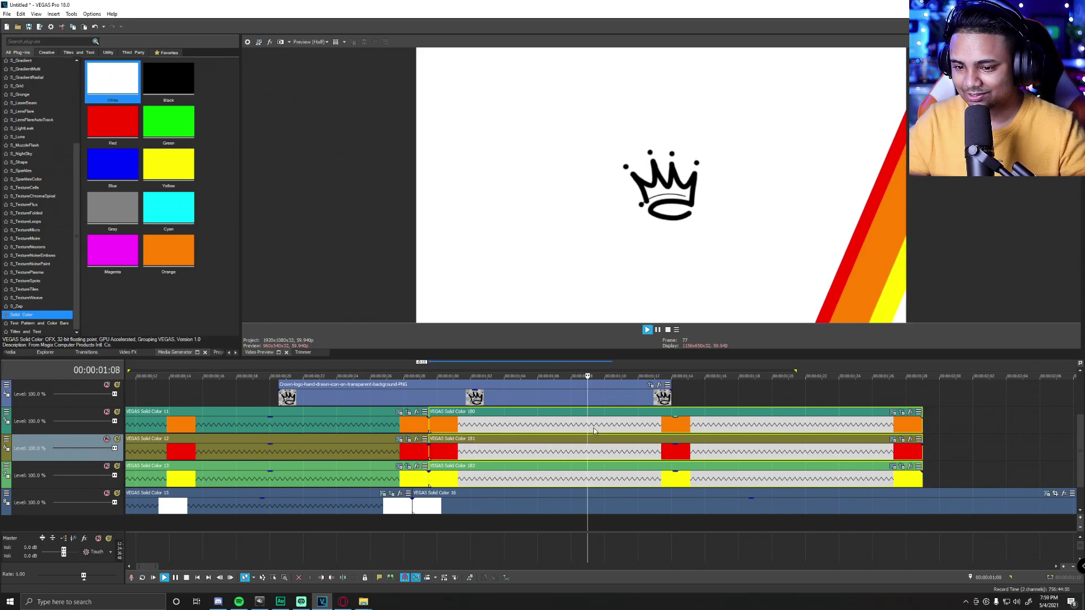
pyautogui.click(670, 426)
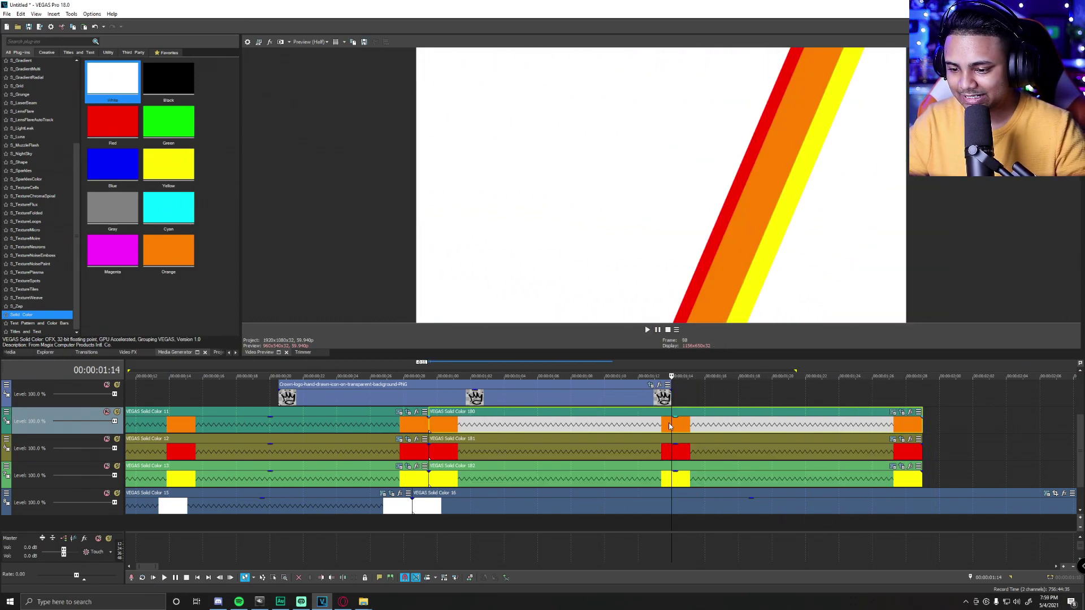
# - Split the long white fill clip at 00:00:01:29, where the duplicated stripes end, and delete the remainder
pyautogui.click(671, 507)
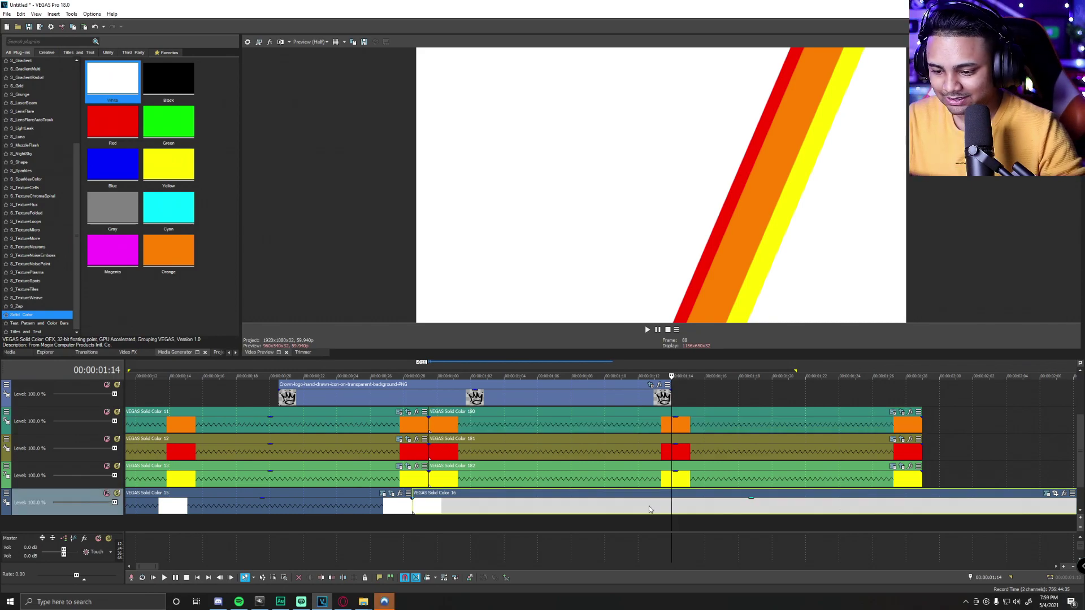
pyautogui.scroll(-3, 672, 508)
pyautogui.click(622, 511)
pyautogui.press('s')
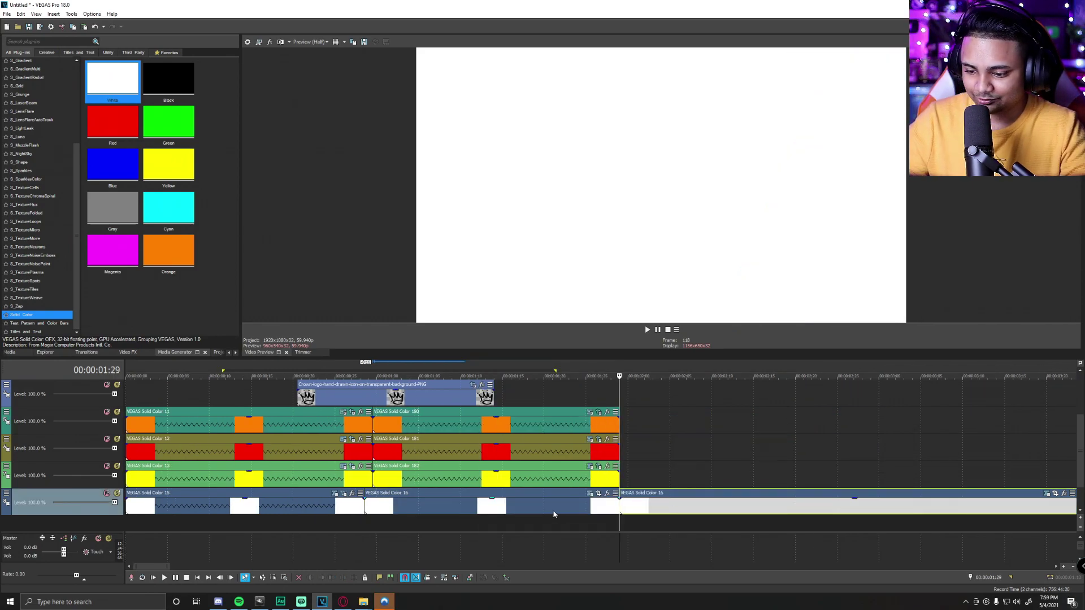
pyautogui.press('Delete')
# - At 00:00:00:22 in the last white clip's pan/crop, move the mask off the frame to about X -2,410, Y -616
pyautogui.click(432, 512)
pyautogui.click(480, 513)
pyautogui.scroll(2, 713, 493)
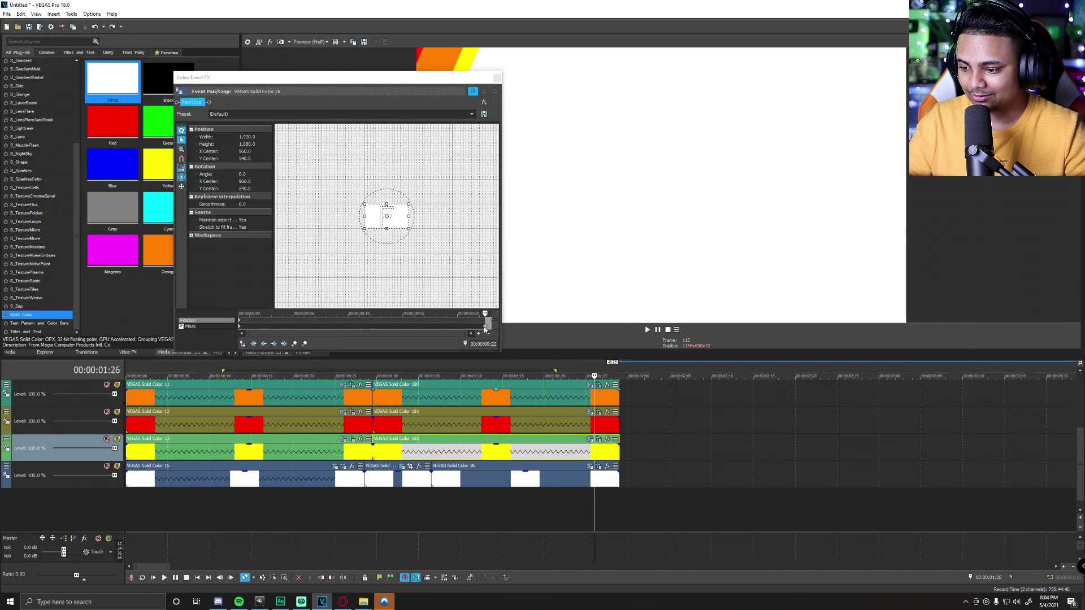
pyautogui.click(485, 327)
pyautogui.scroll(-4, 398, 209)
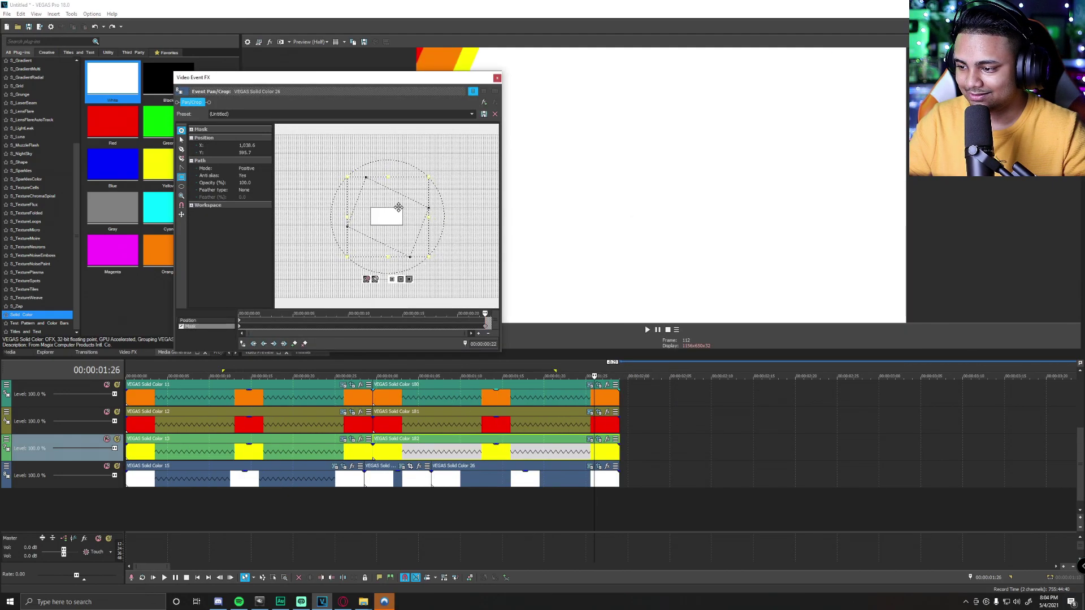
pyautogui.moveTo(406, 77); pyautogui.dragTo(256, 102)
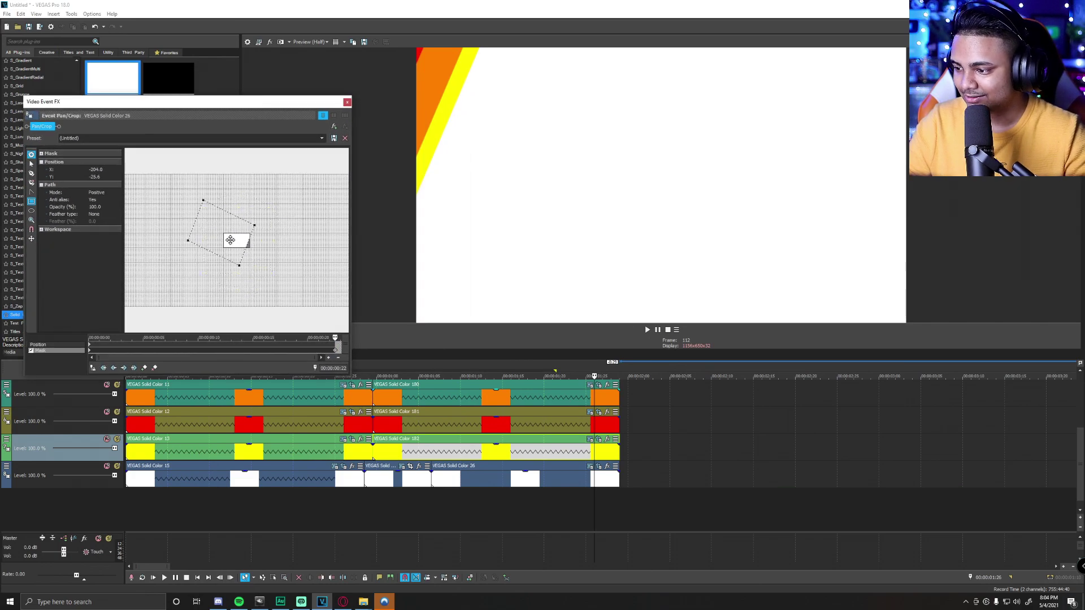
pyautogui.moveTo(230, 240); pyautogui.dragTo(201, 232)
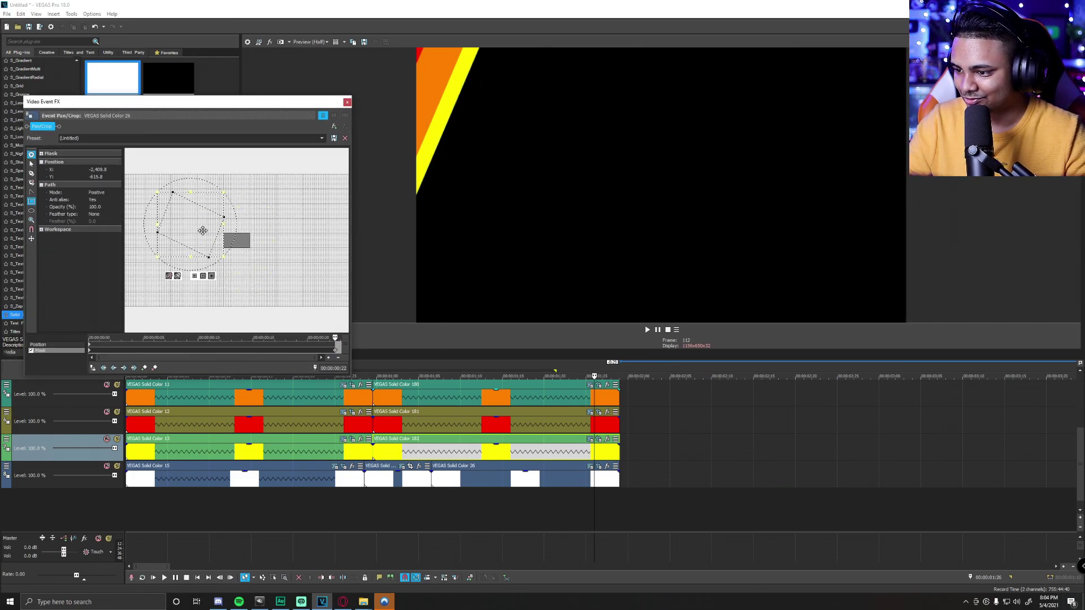
pyautogui.click(347, 103)
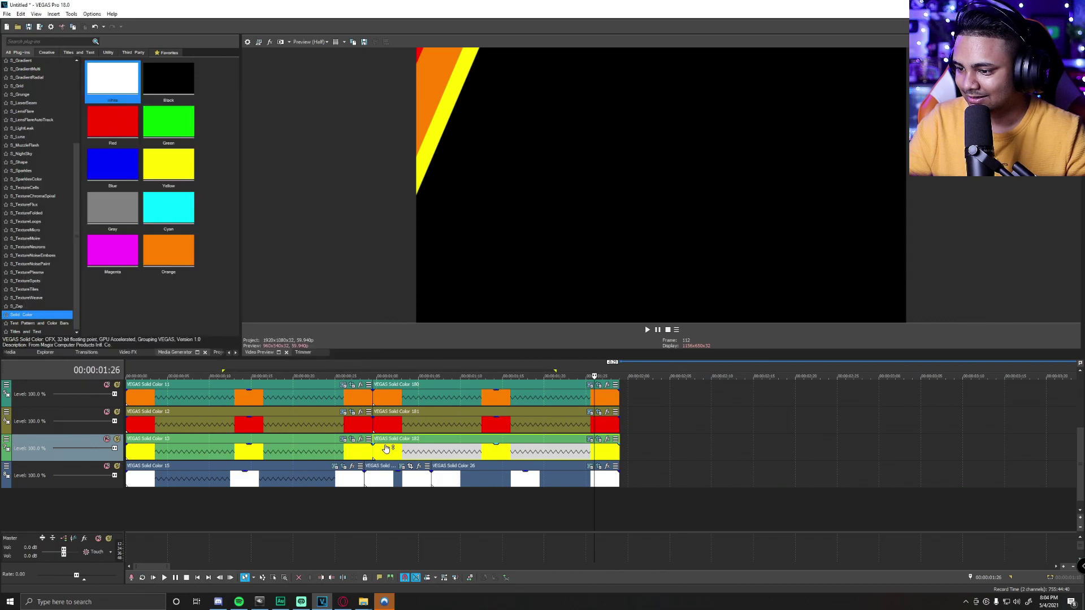
# - Play the second stripe sweep repeatedly to compare the white mask's edge with the stripes
pyautogui.click(373, 452)
pyautogui.press('space')
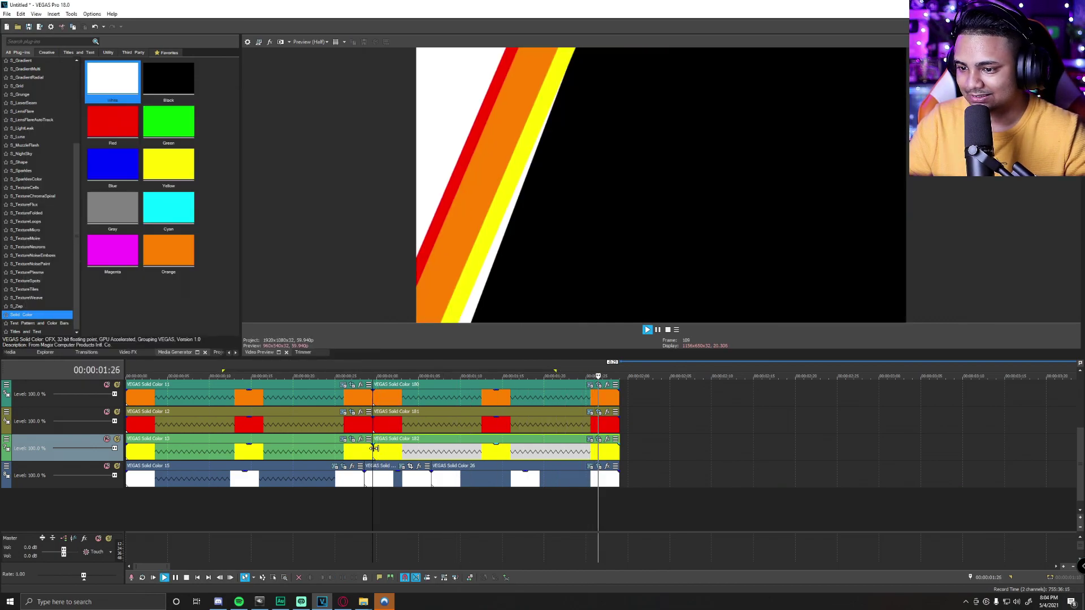
pyautogui.press('space')
pyautogui.click(433, 478)
pyautogui.press('space')
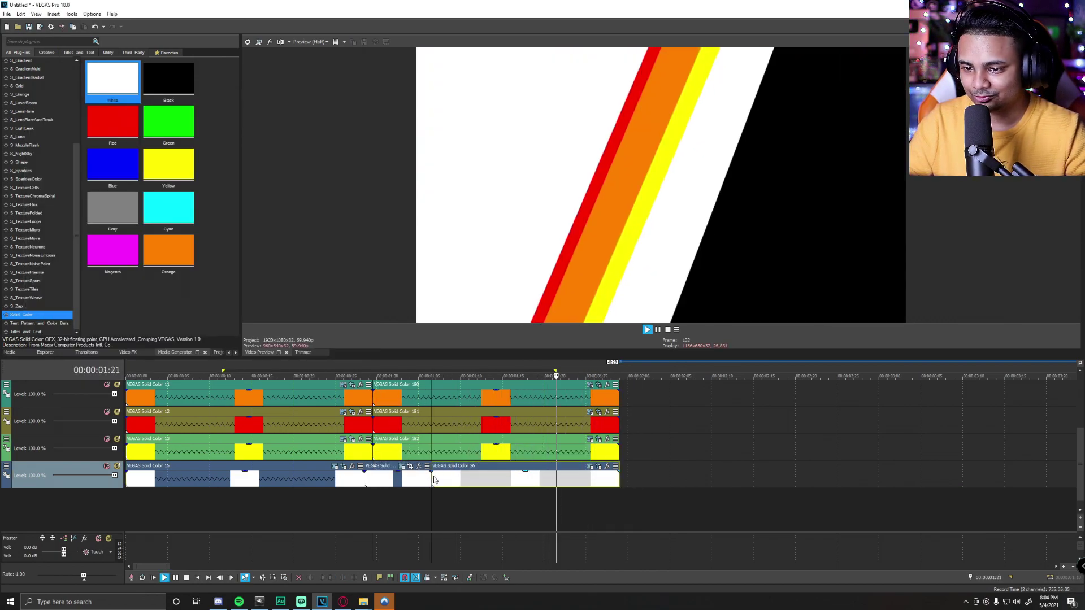
pyautogui.press('space')
pyautogui.press('space')
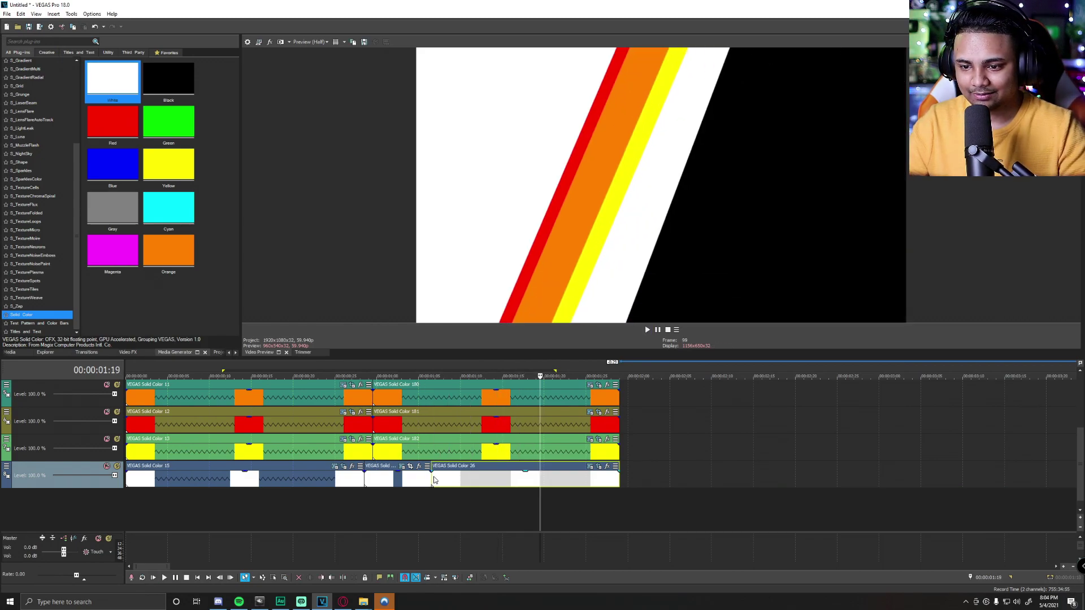
pyautogui.press('space')
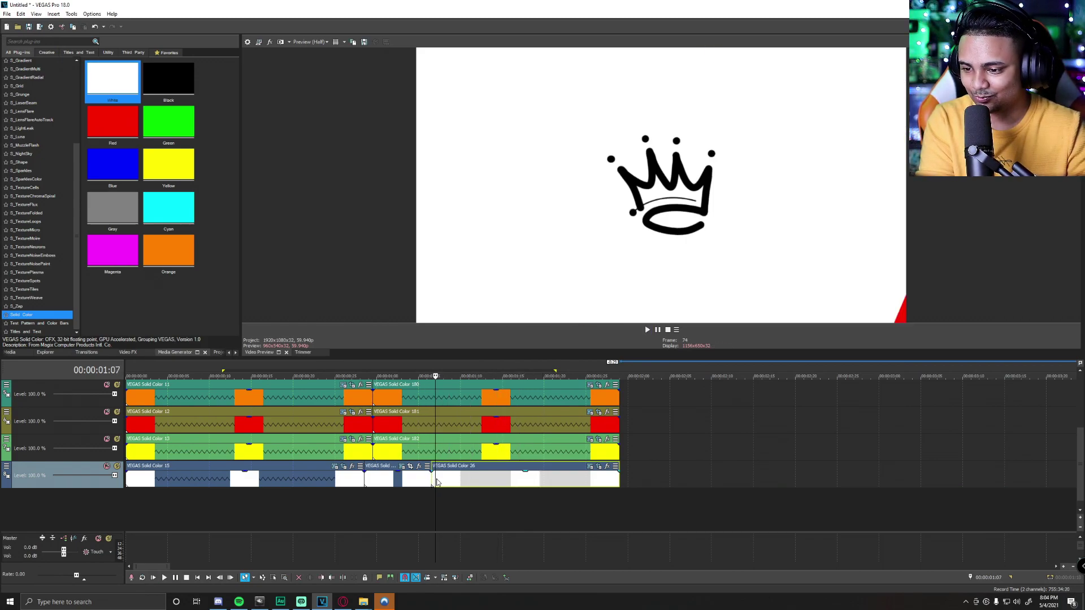
pyautogui.press('space')
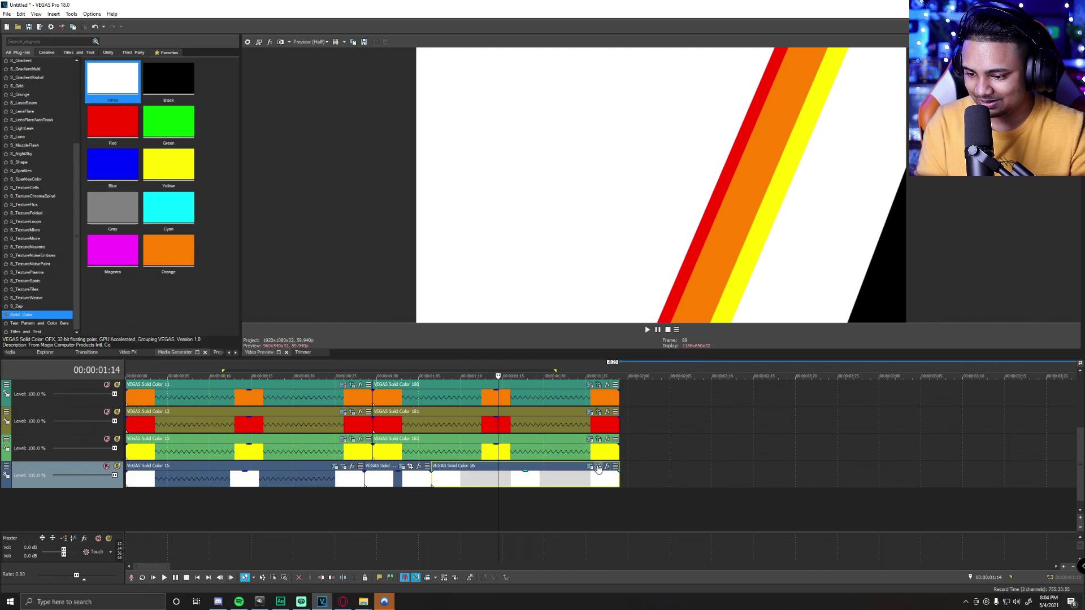
# - In the last white clip's pan/crop, move the mask's first keyframe to about X 314.7, Y 595.7, aligning its edge with the yellow stripe
pyautogui.click(599, 467)
pyautogui.click(91, 355)
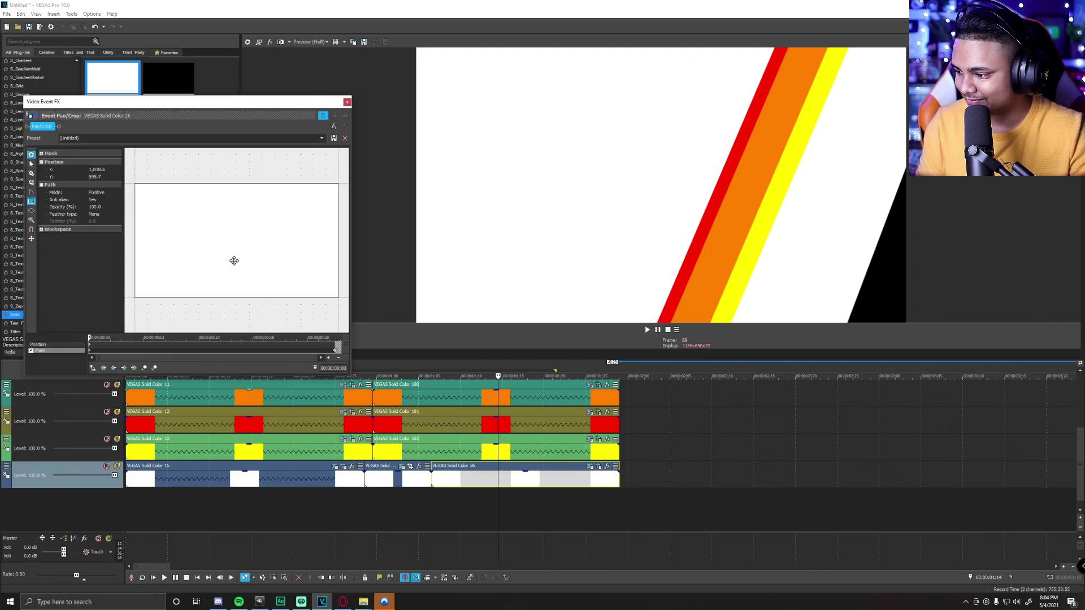
pyautogui.scroll(-4, 248, 254)
pyautogui.press('Right')
pyautogui.press('Right')
pyautogui.press('Right')
pyautogui.press('Right')
pyautogui.press('Right')
pyautogui.press('Right')
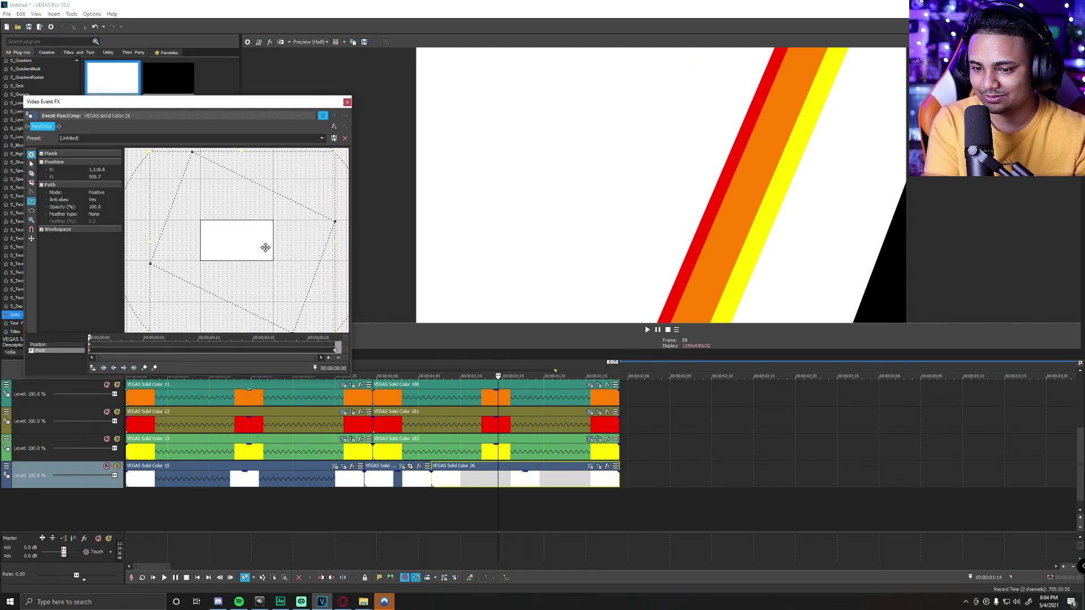
pyautogui.press('Left')
pyautogui.press('Left')
pyautogui.press('Left')
pyautogui.press('Left')
pyautogui.press('Left')
pyautogui.press('Left')
pyautogui.press('Left')
pyautogui.press('Left')
pyautogui.press('Left')
pyautogui.press('Left')
pyautogui.press('Left')
pyautogui.press('Left')
pyautogui.press('Left')
pyautogui.press('Left')
pyautogui.press('Left')
pyautogui.press('Left')
pyautogui.press('Left')
pyautogui.press('Left')
pyautogui.press('Left')
pyautogui.press('Left')
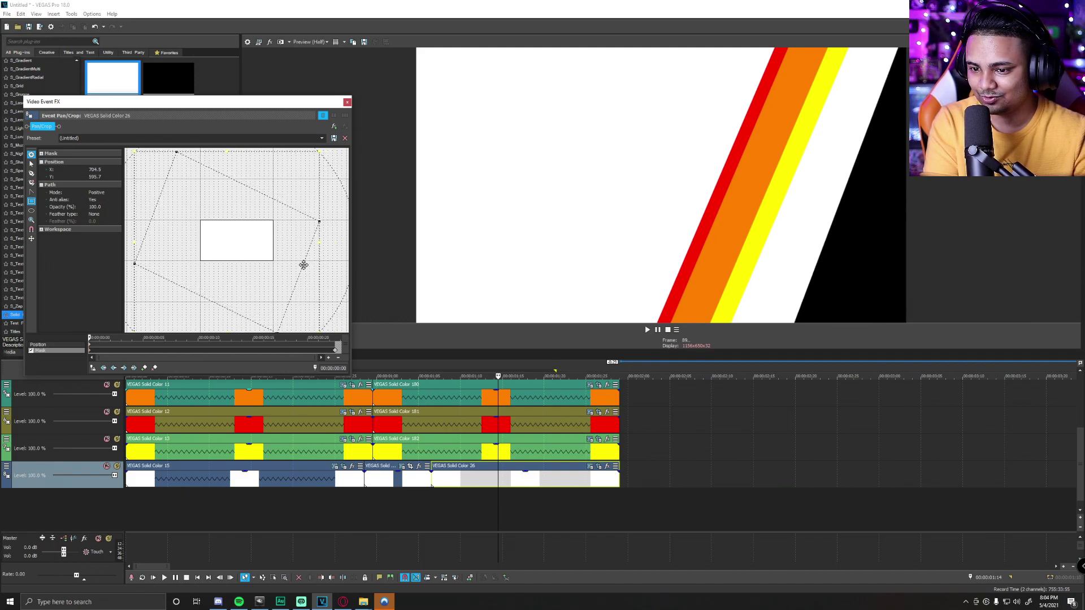
pyautogui.moveTo(304, 265); pyautogui.dragTo(304, 265)
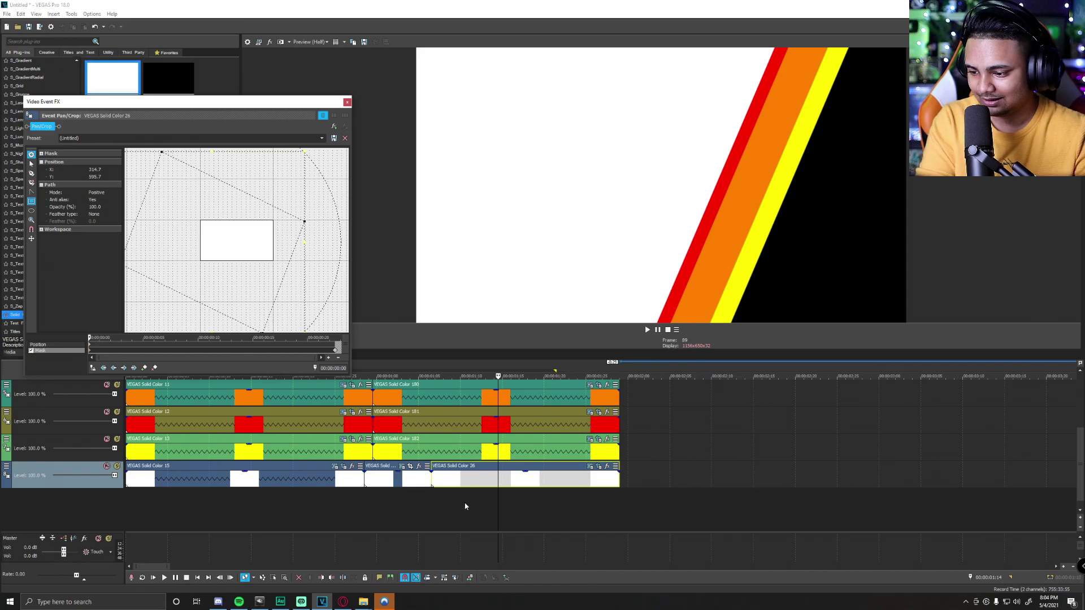
# - With the playhead at 00:00:01:10, fine-tune the white mask's start position to about X 192.2 so its edge hides behind the yellow stripe
pyautogui.click(431, 495)
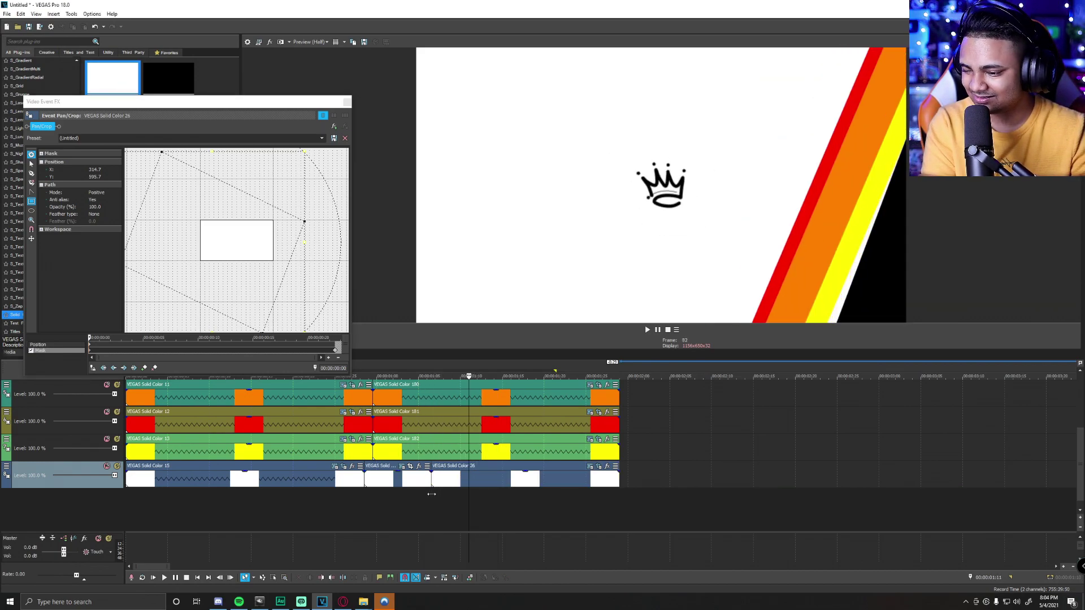
pyautogui.press('Left')
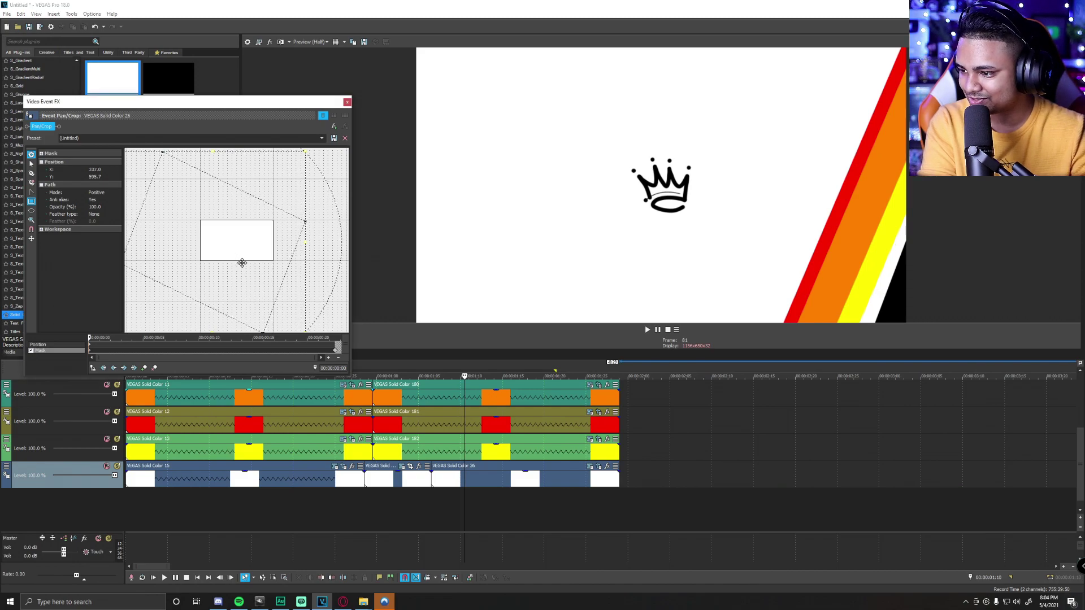
pyautogui.press('Left')
pyautogui.press('Left')
pyautogui.press('Left')
pyautogui.press('Left')
pyautogui.press('Left')
pyautogui.press('Left')
pyautogui.press('Left')
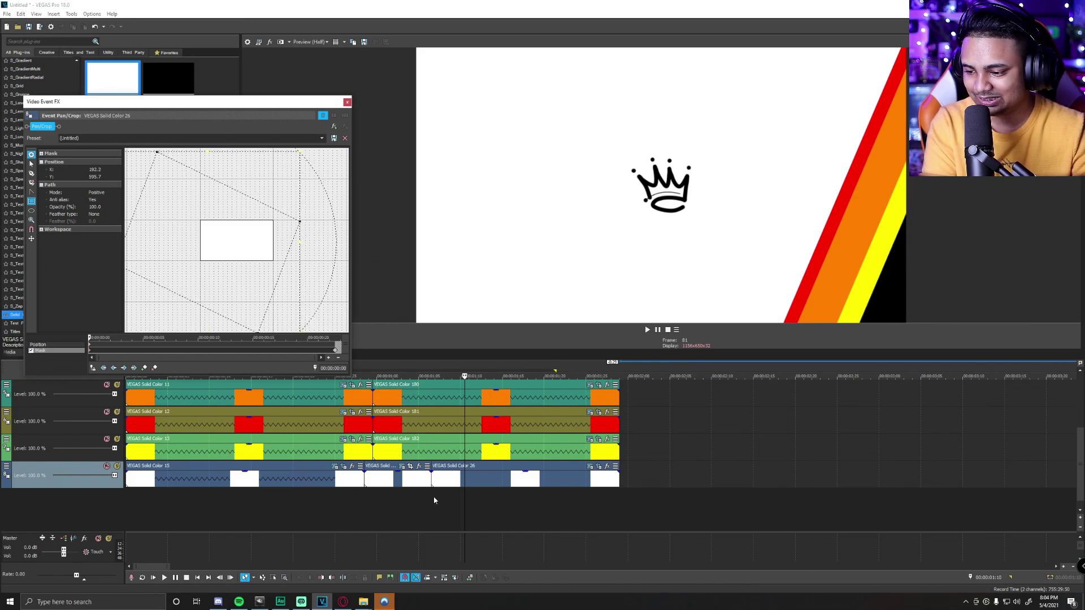
# - Step through the second stripe sweep to check the white mask's edge, and close the pan/crop window
pyautogui.click(439, 495)
pyautogui.press('Right')
pyautogui.press('Right')
pyautogui.press('Right')
pyautogui.press('Right')
pyautogui.press('Right')
pyautogui.press('Right')
pyautogui.press('Right')
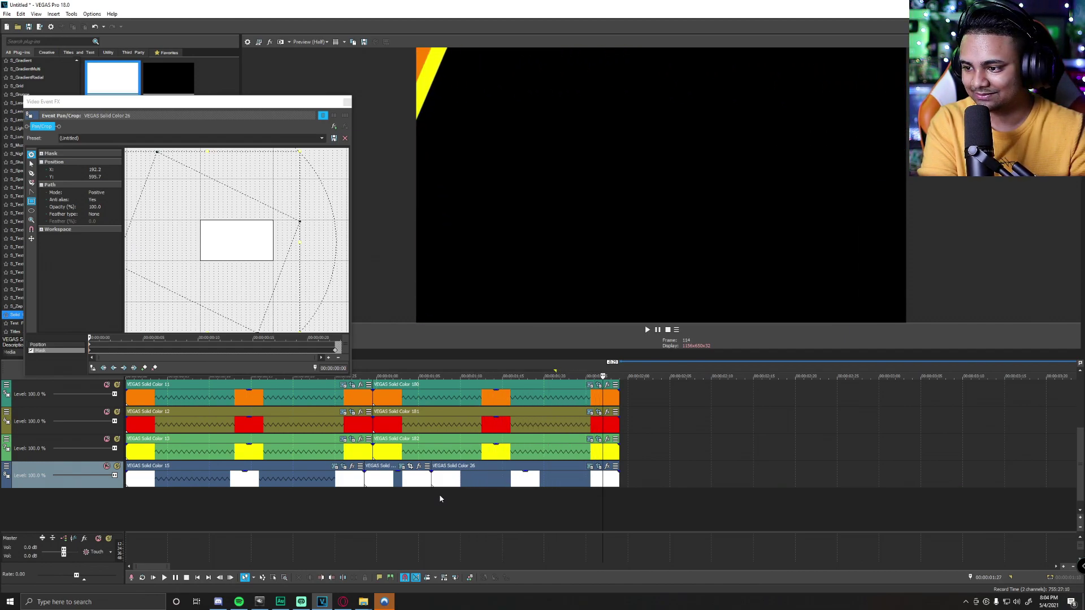
pyautogui.click(347, 102)
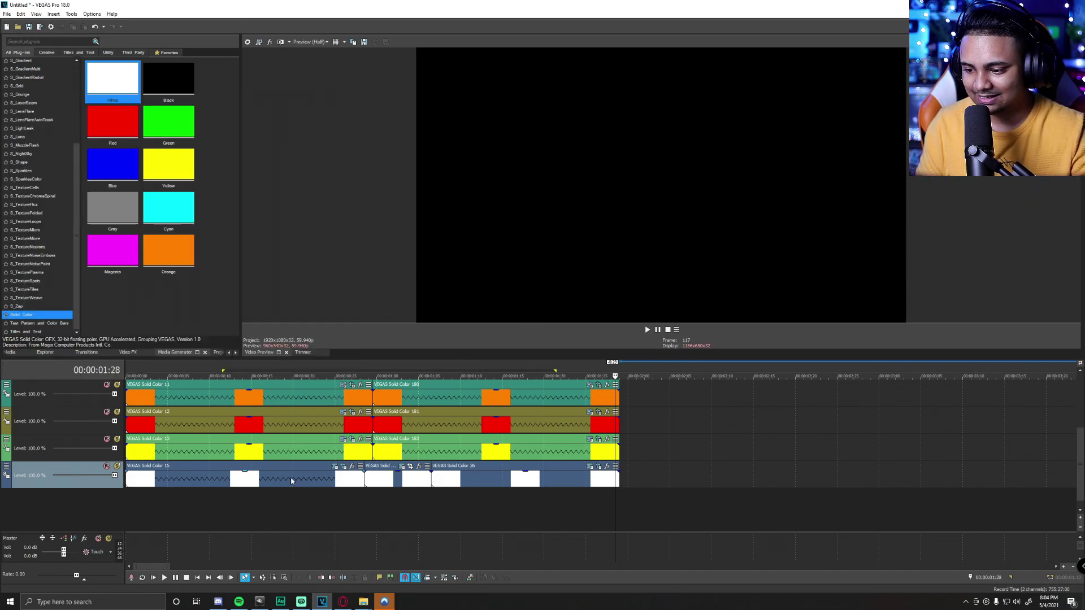
# - Select the whole transition from 00:00:00:00 to 00:00:01:29 as the loop region and play it through
pyautogui.scroll(-5, 315, 495)
pyautogui.moveTo(316, 497); pyautogui.dragTo(42, 495)
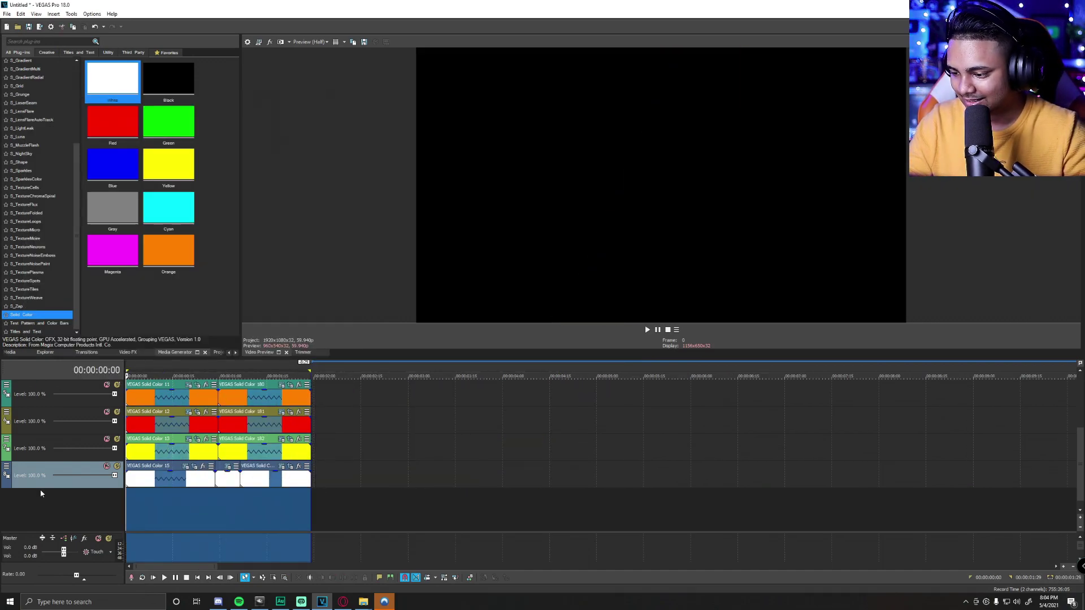
pyautogui.click(178, 495)
pyautogui.press('space')
pyautogui.scroll(4, 367, 486)
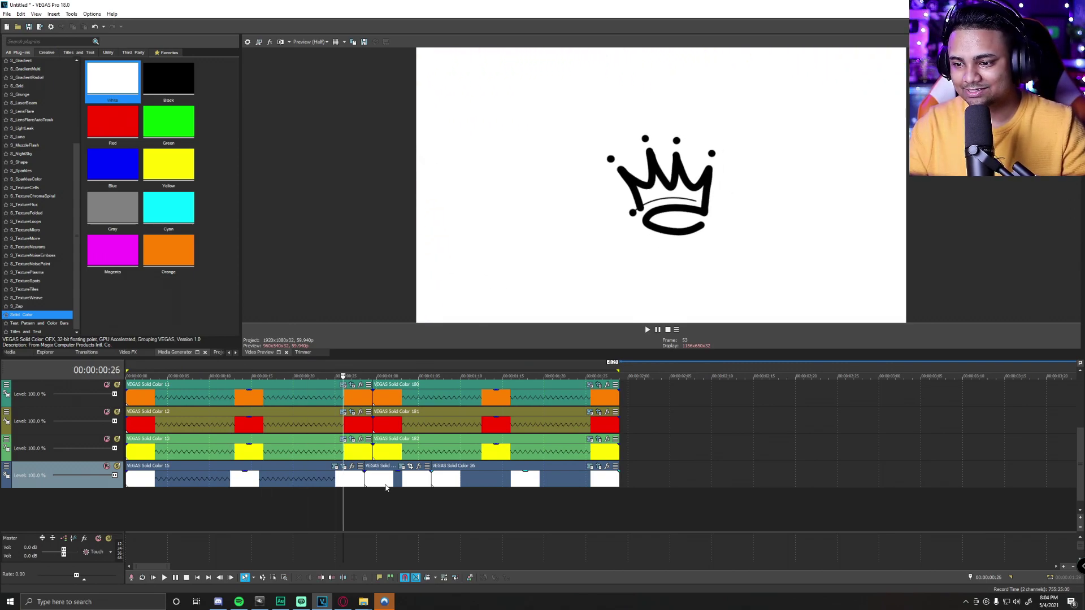
pyautogui.press('space')
pyautogui.hotkey('ctrl', 'a')
pyautogui.press('space')
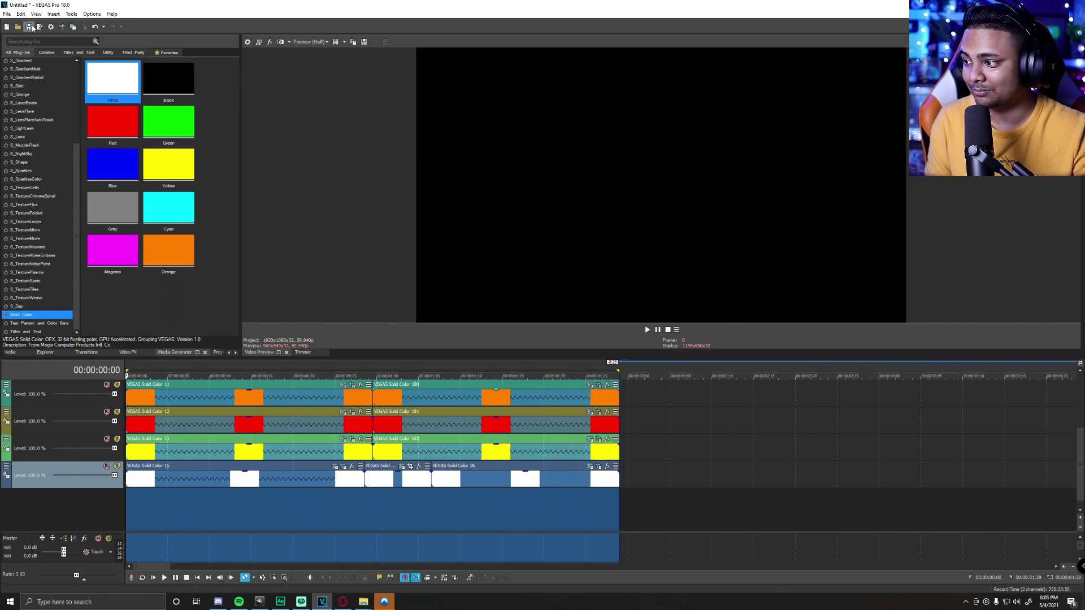
# - Open the Render As settings for the selected region and choose the QuickTime 7 format
pyautogui.click(7, 14)
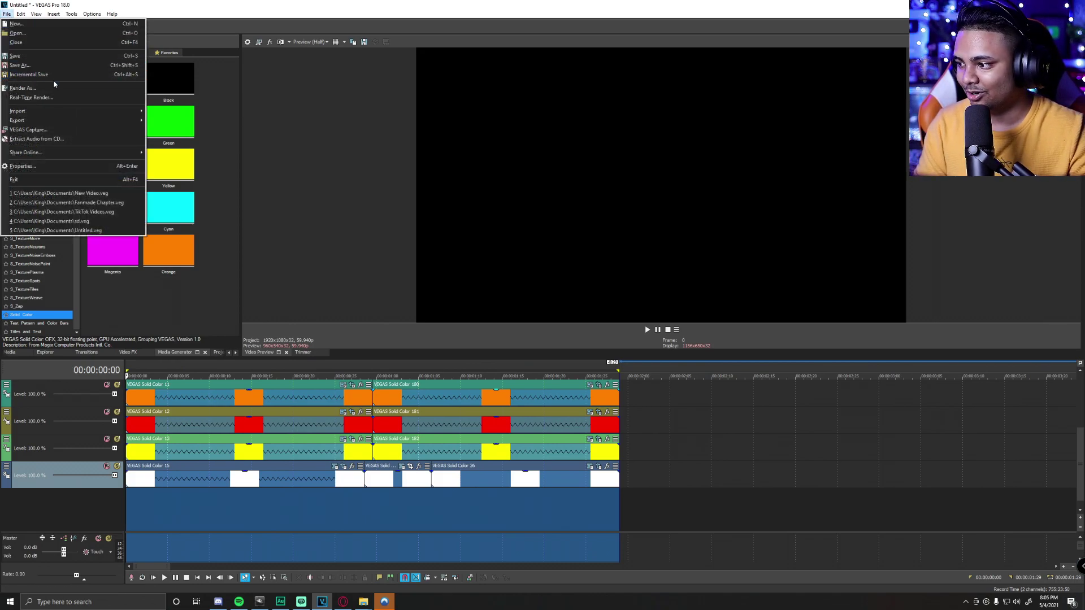
pyautogui.click(54, 87)
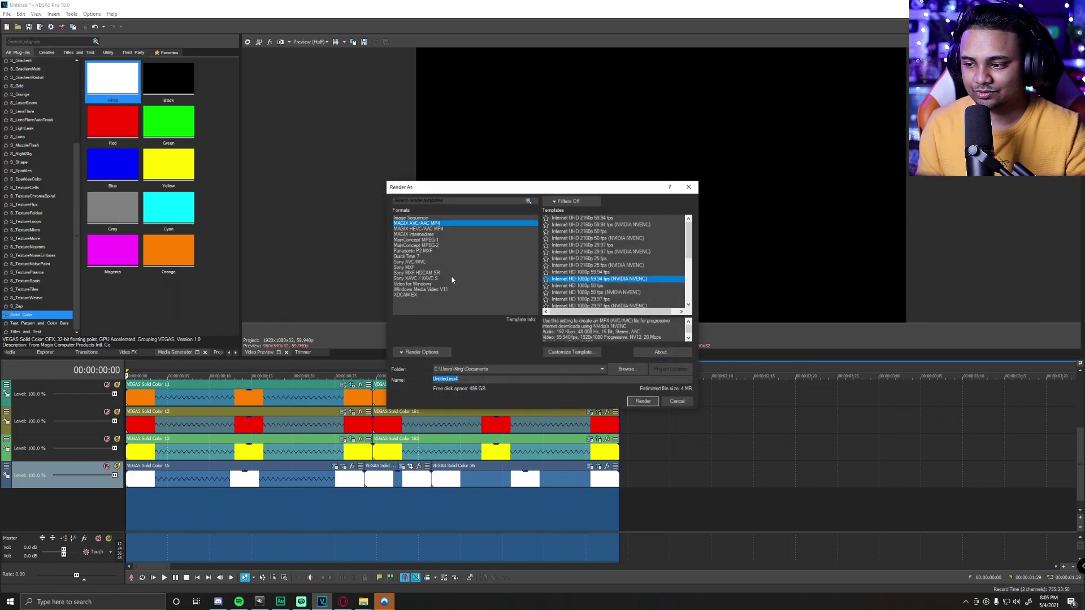
pyautogui.click(416, 257)
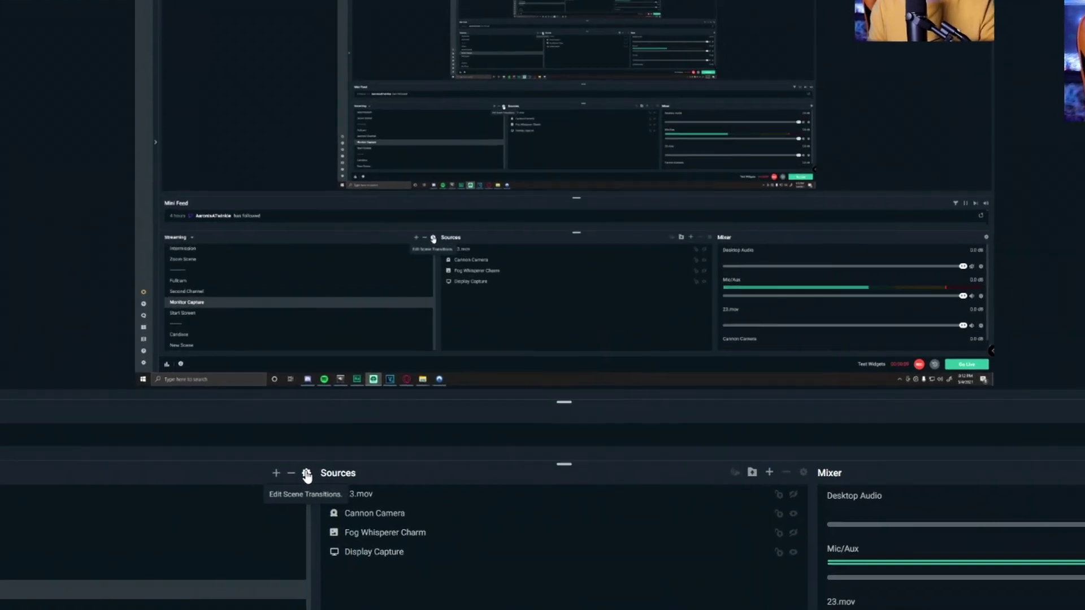
# - In Streamlabs OBS, add a Stinger scene transition that uses 23.mov with a transition point of 1200 milliseconds
pyautogui.click(361, 435)
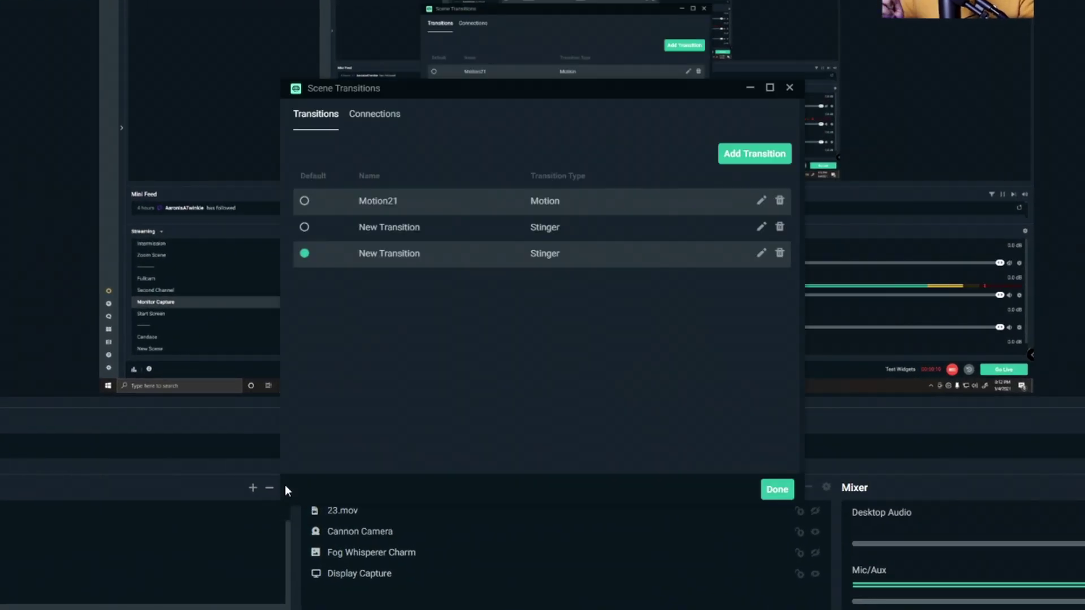
pyautogui.click(744, 166)
pyautogui.click(518, 162)
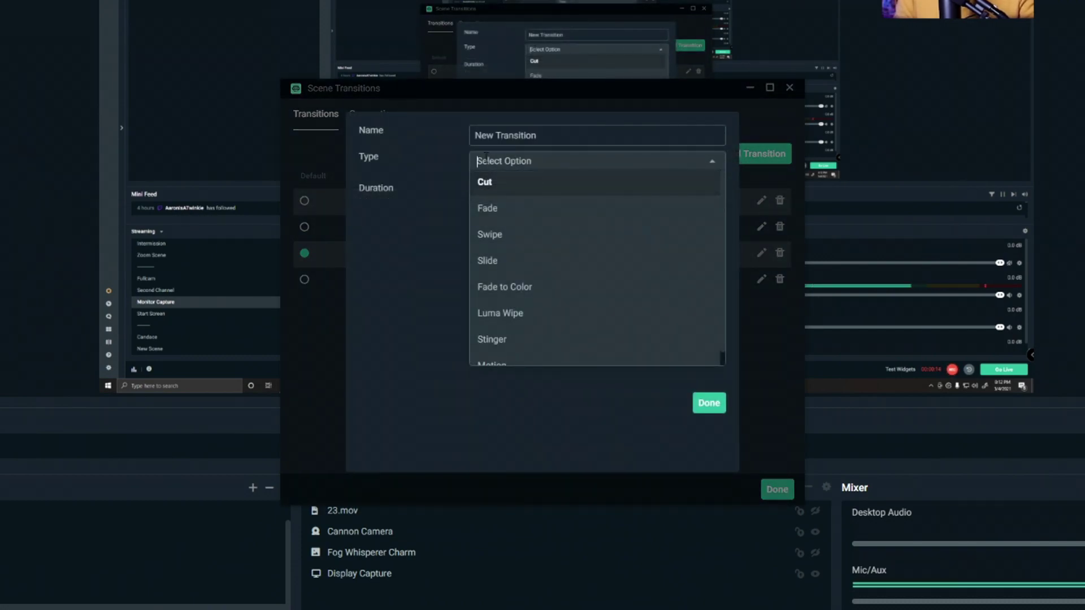
pyautogui.click(523, 339)
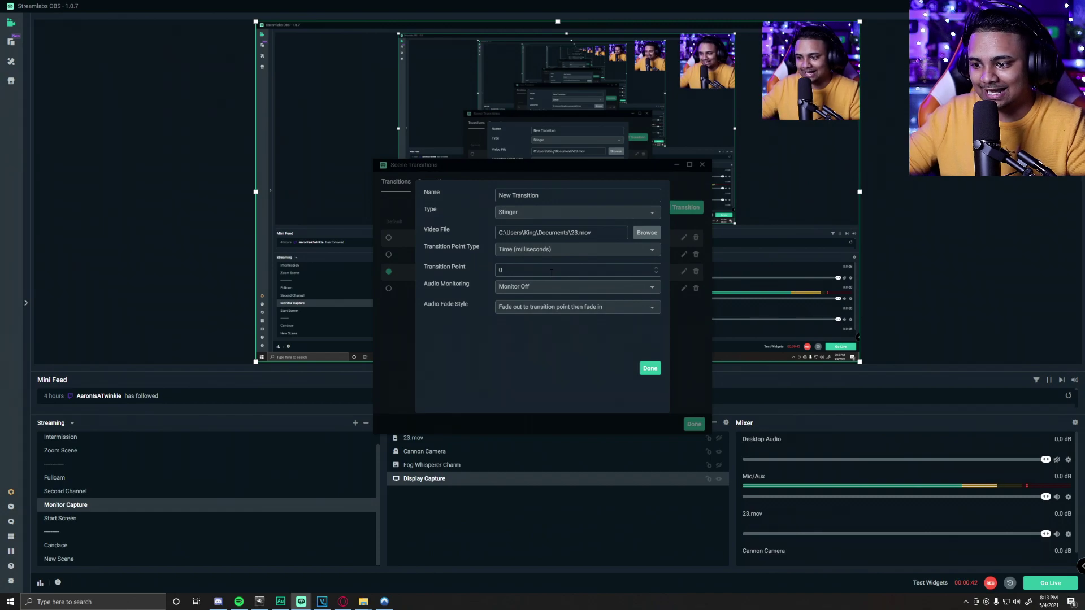
pyautogui.moveTo(552, 273); pyautogui.dragTo(486, 315)
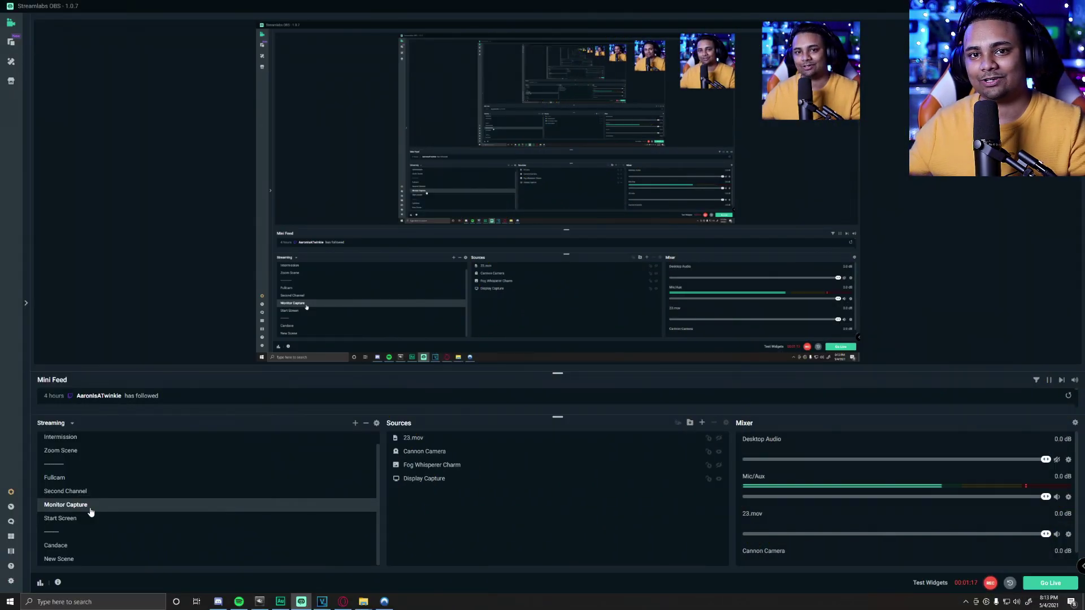
# - Edit the new 23.mov stinger transition, set its audio fade style to Crossfade, and save it
pyautogui.click(377, 424)
pyautogui.click(684, 289)
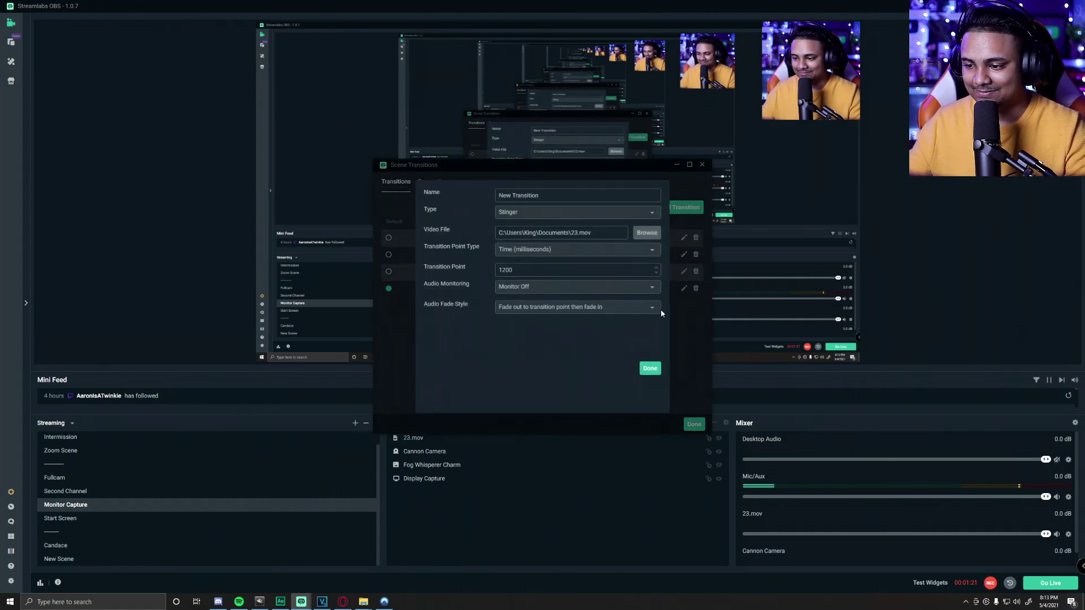
pyautogui.click(621, 309)
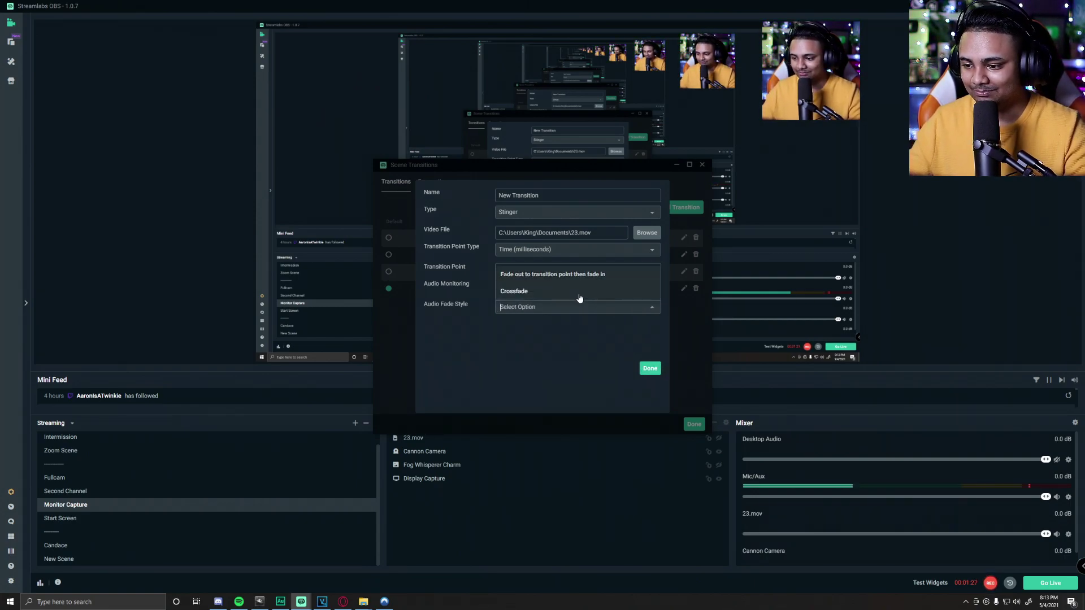
pyautogui.click(579, 298)
pyautogui.click(650, 368)
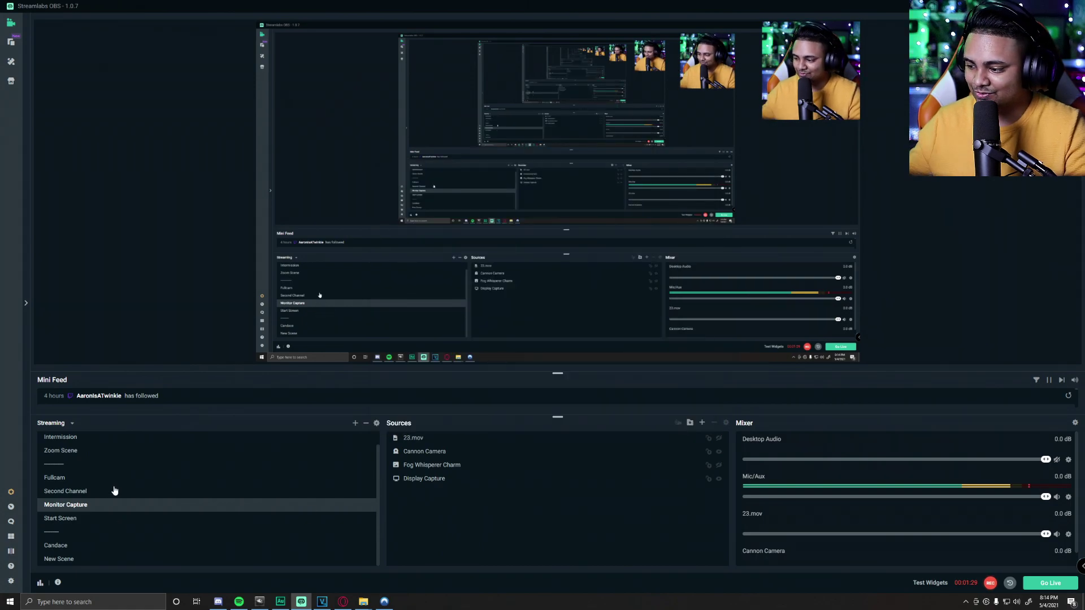